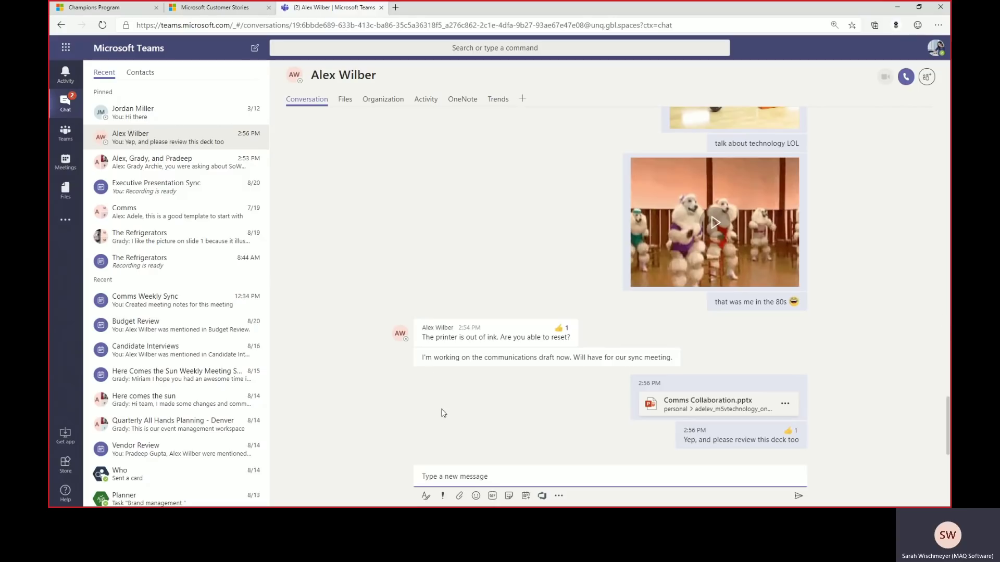
- Send the message "hjello" in the open one-to-one chat
click(432, 478)
text(hje)
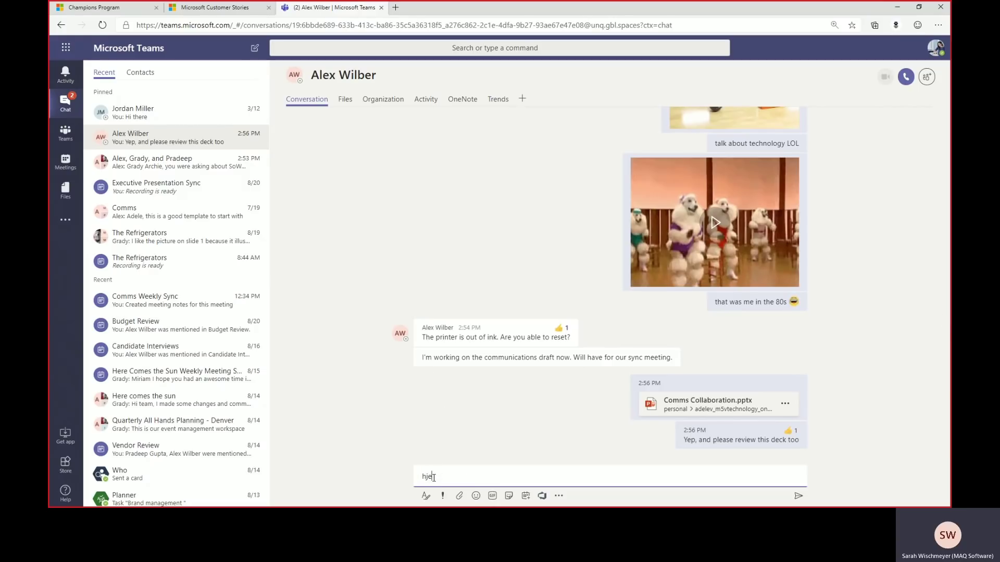
text(llo)
key(Return)
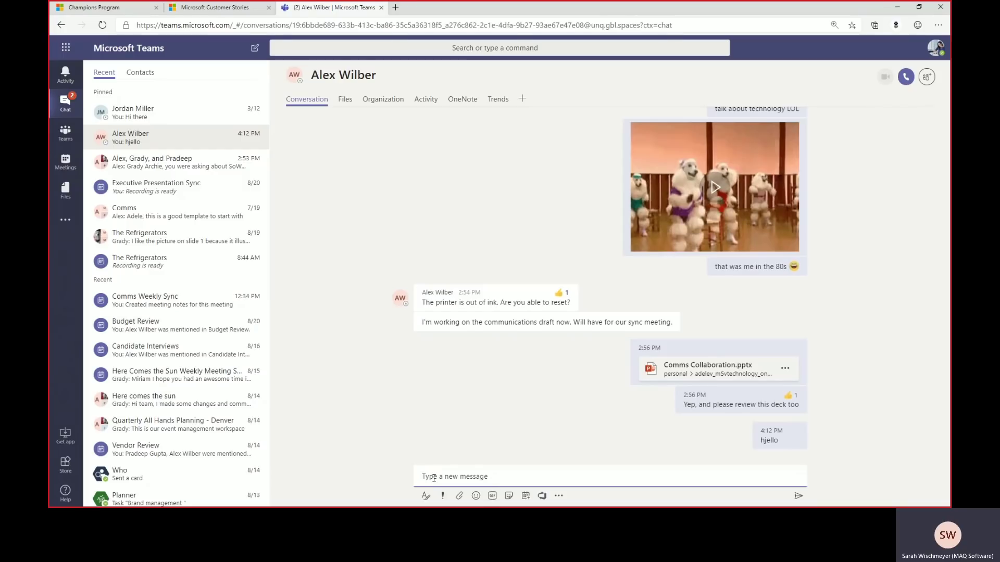
- Edit the message just sent in the chat so that it reads "hello"
key(Up)
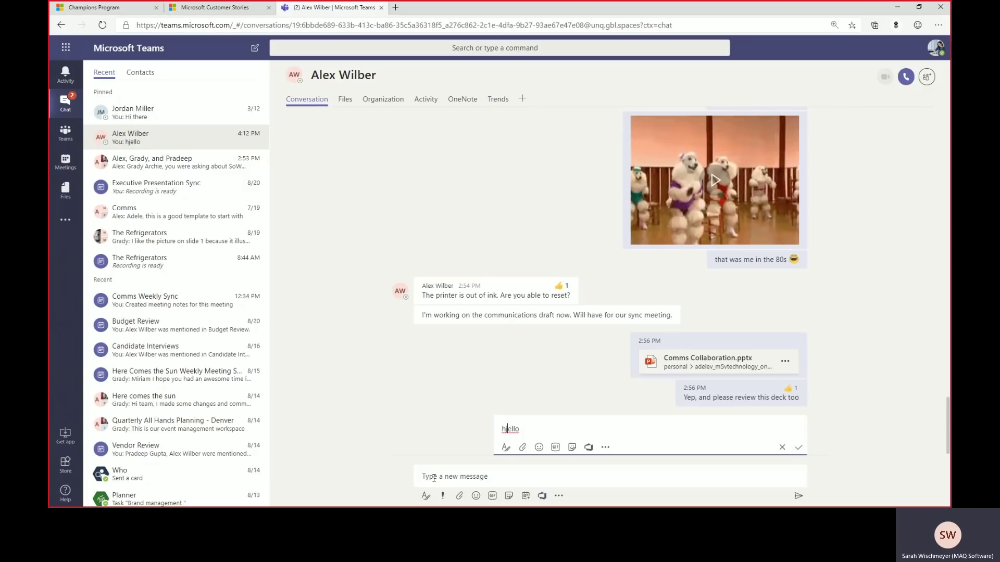
key(BackSpace)
key(Return)
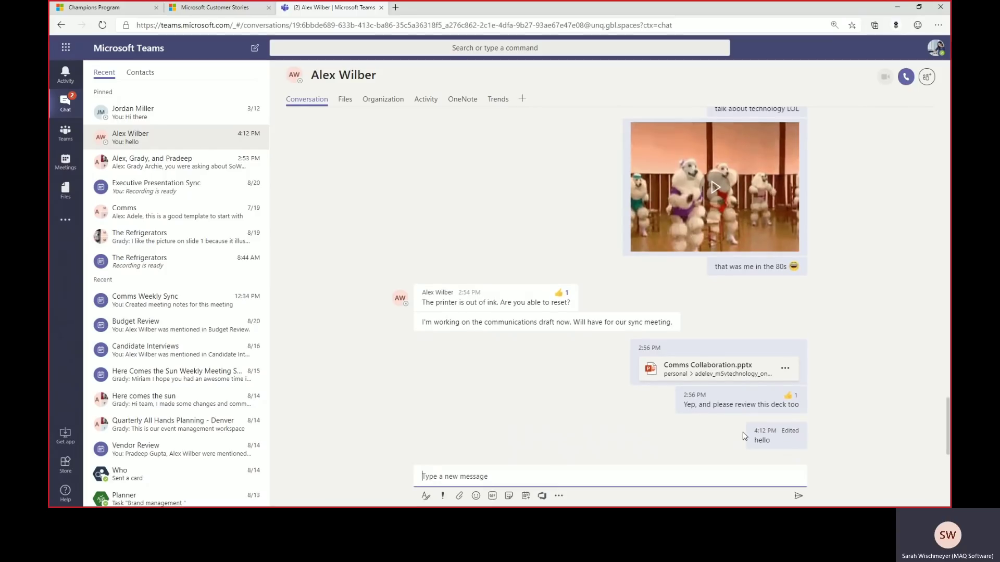
- Look at the extra options for the sent "hello" message and reopen it for editing without altering its text
mouse_move(797, 429)
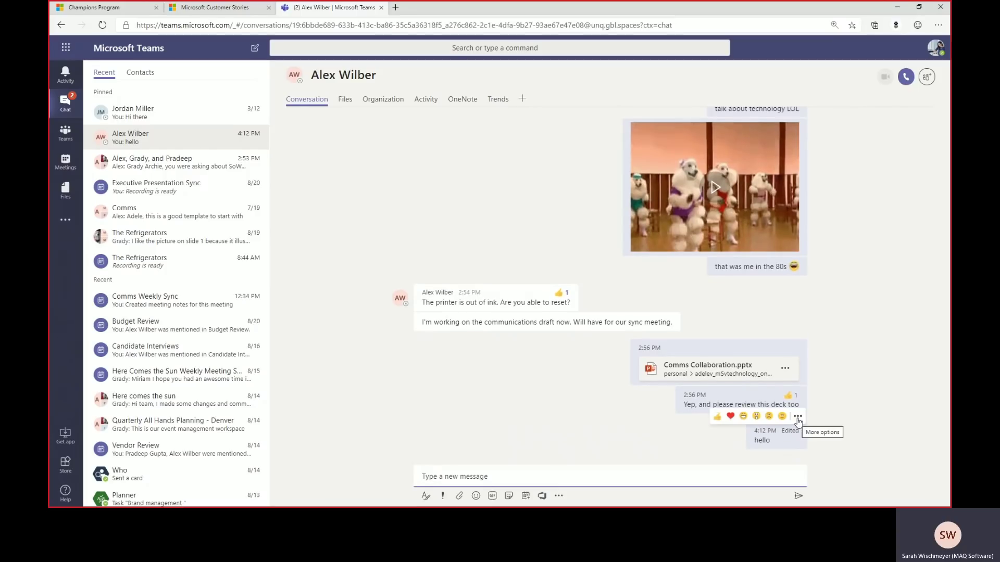
click(797, 417)
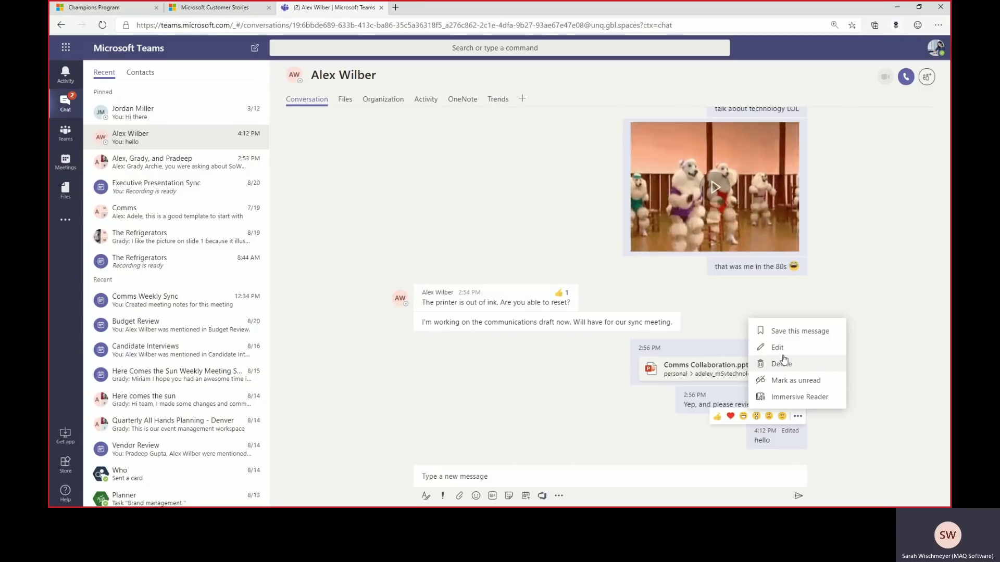
click(608, 475)
key(Up)
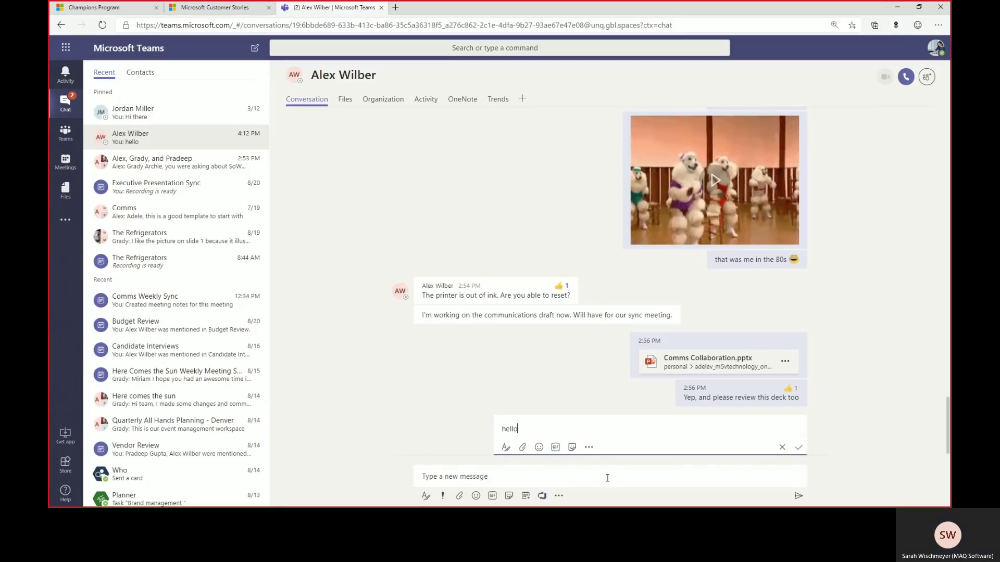
key(Return)
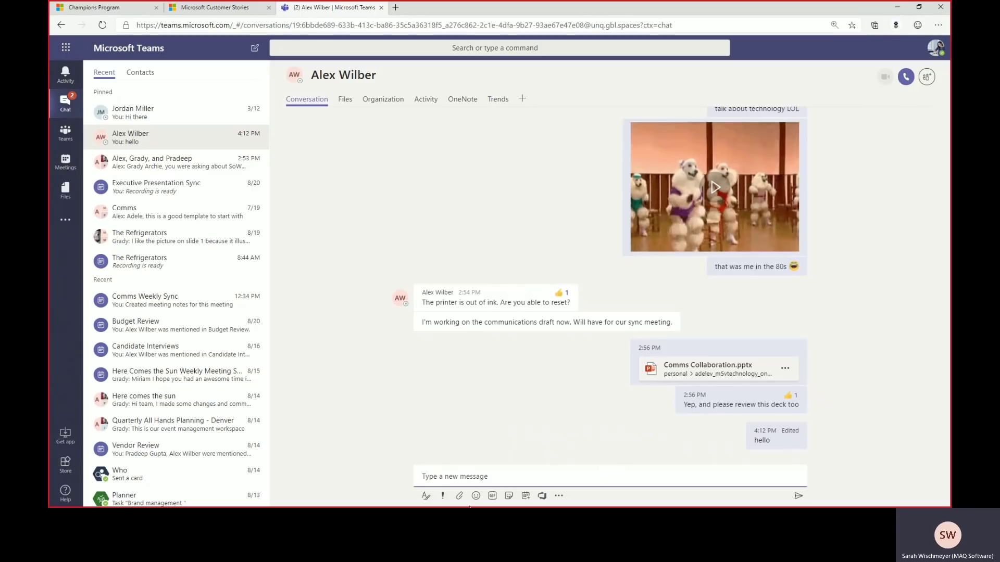
- Expand the chat's compose box to the full editor with formatting options
click(425, 497)
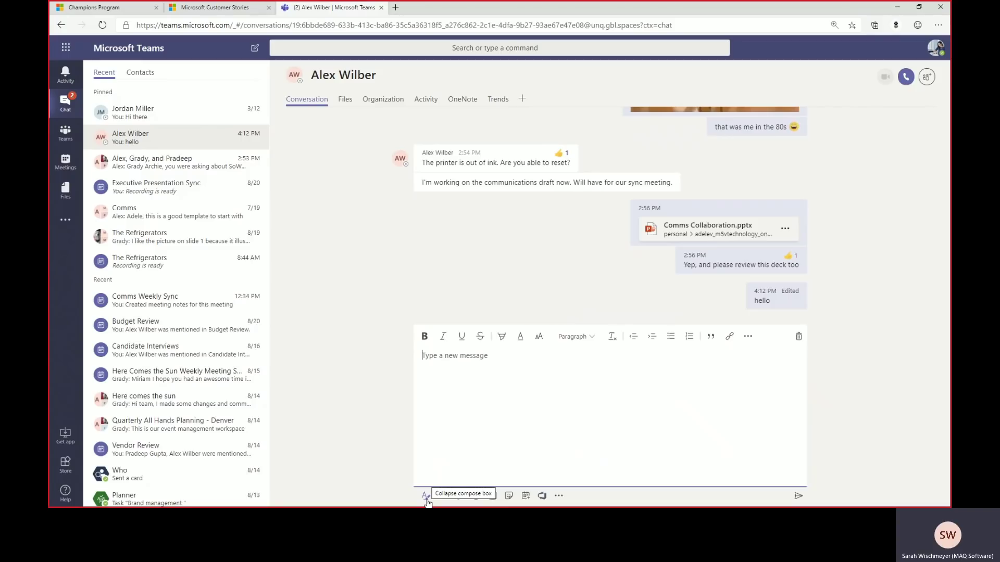
click(425, 497)
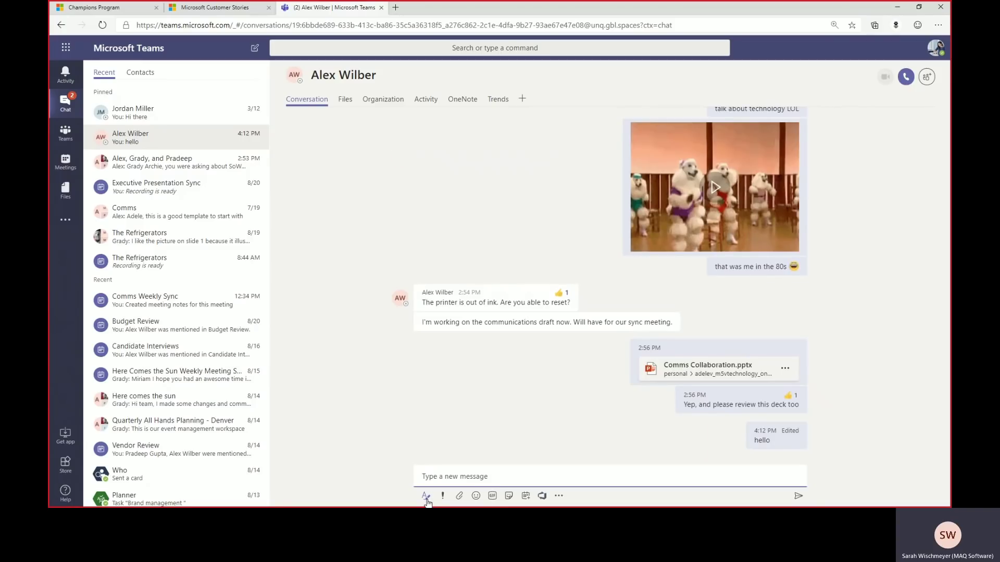
click(425, 497)
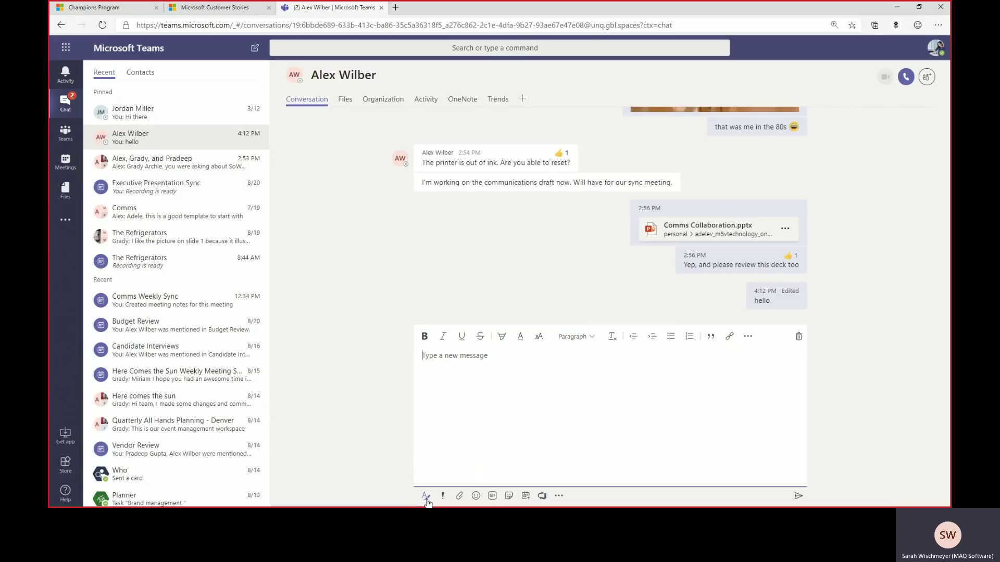
click(426, 499)
click(426, 499)
- Draft the message "Did you see the message I sent? due by Friday." in the expanded compose box
key(Return)
key(Return)
key(Return)
key(Return)
key(BackSpace)
key(BackSpace)
text(Did you see the message I sent? due byu)
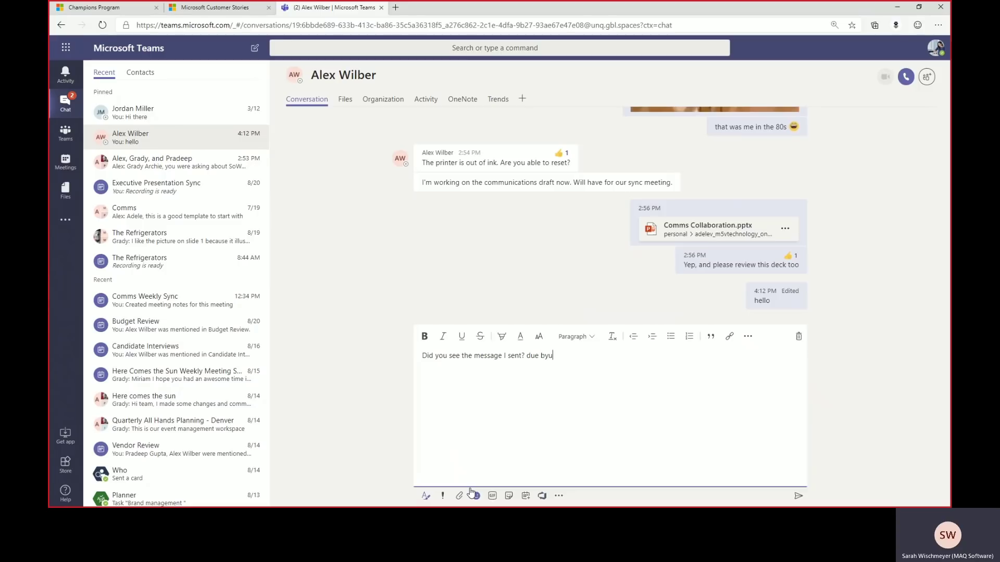
key(BackSpace)
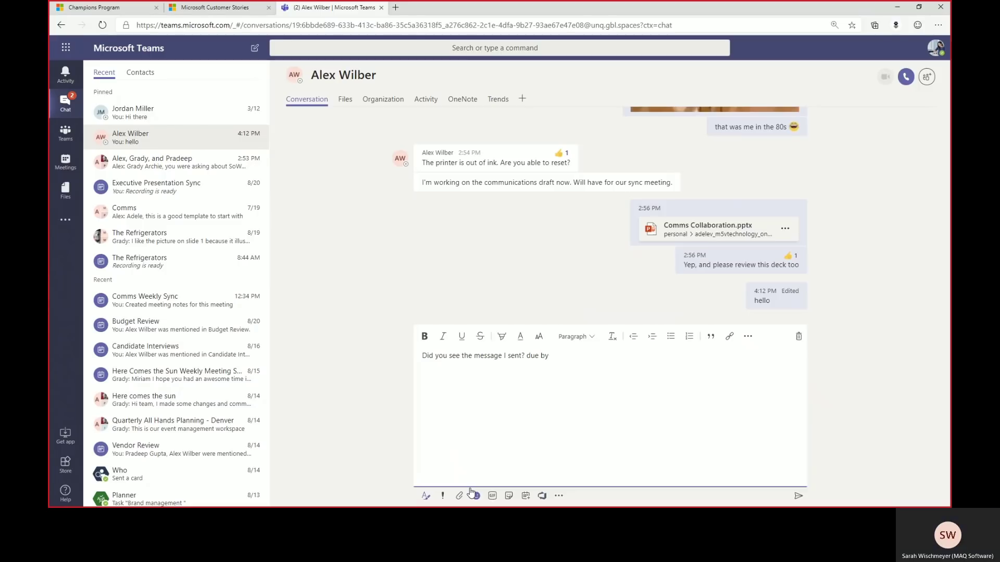
text(Friday.)
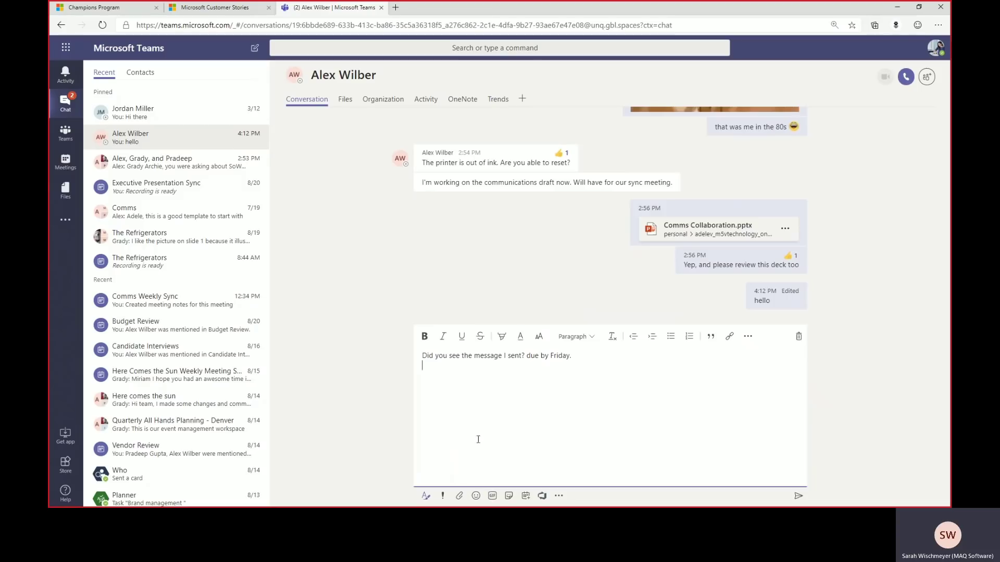
- Format the word "Friday" in the draft as bold red text and return to the empty line below it
double_click(557, 356)
click(424, 337)
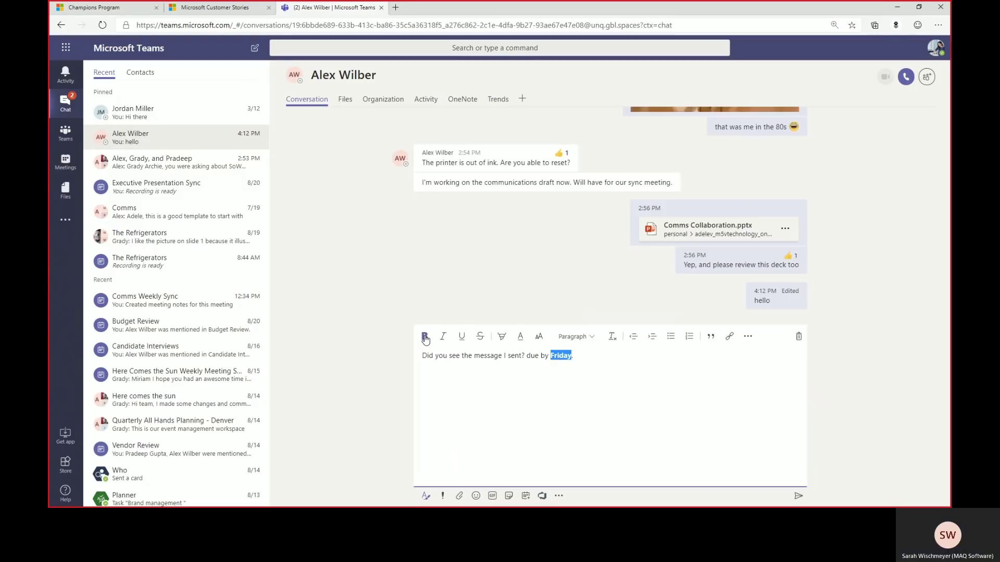
click(521, 345)
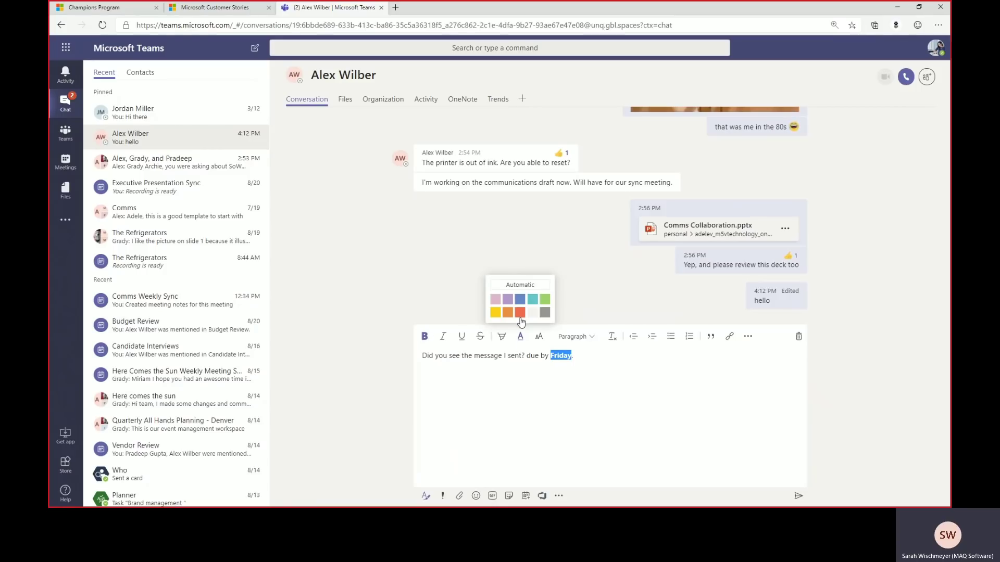
click(427, 373)
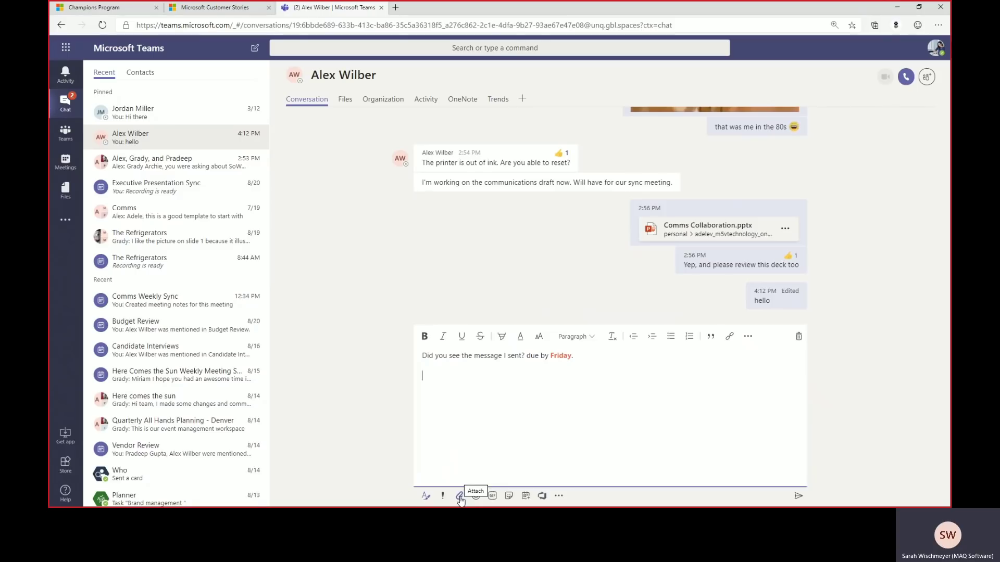
- Copy the Microsoft Teams link to Marketing Plan - SkyHigh.docx from the files shared in this chat
click(348, 103)
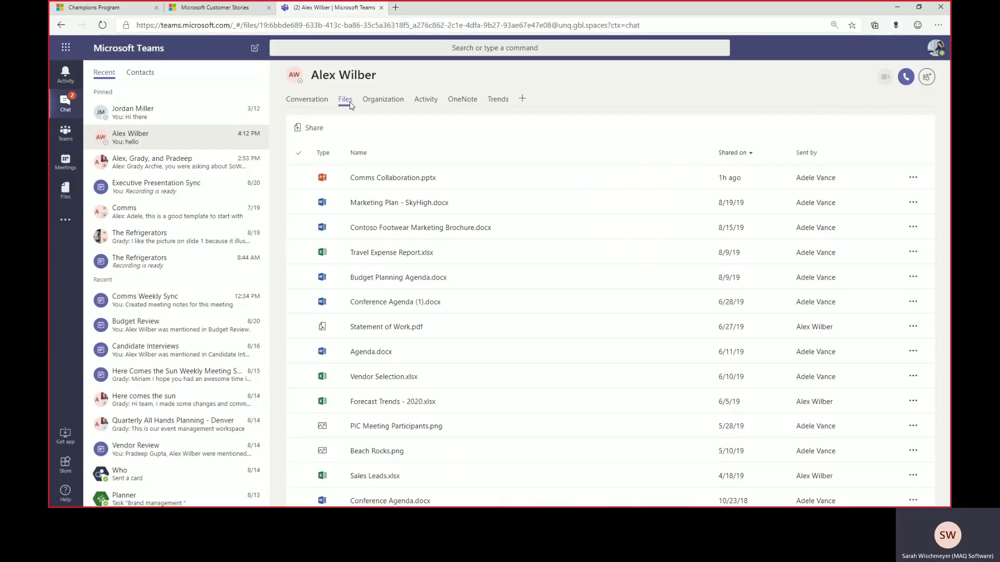
click(367, 204)
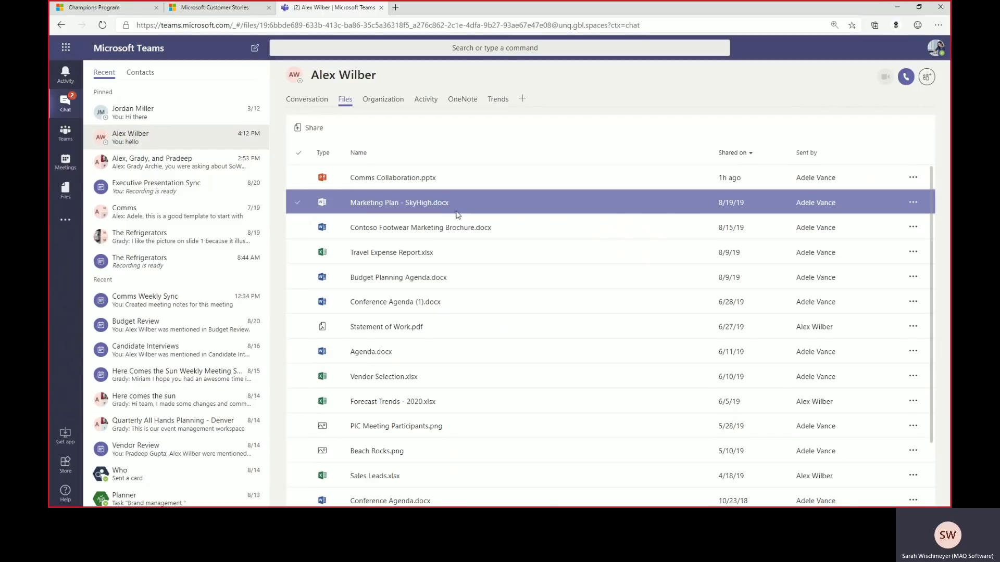
click(913, 203)
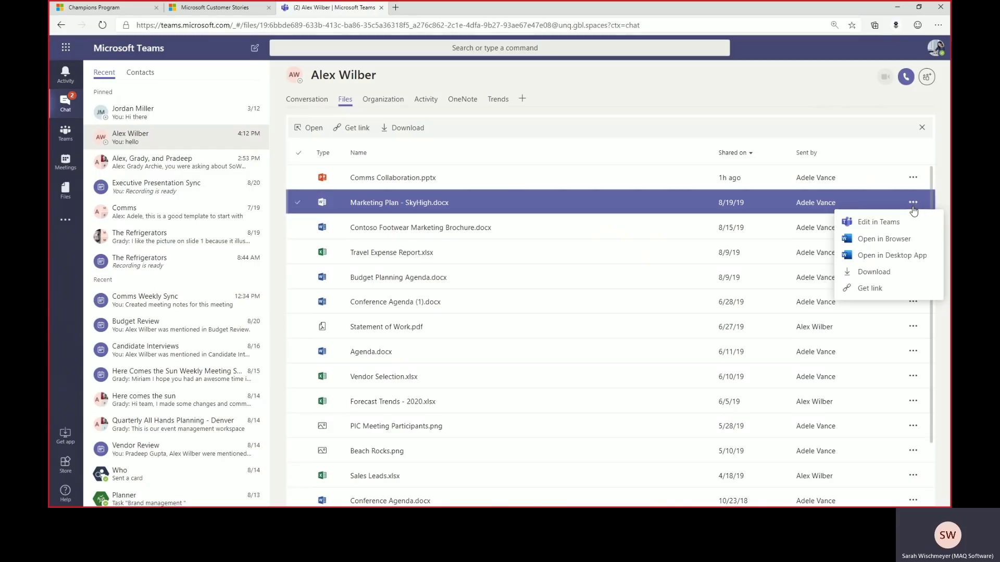
click(869, 290)
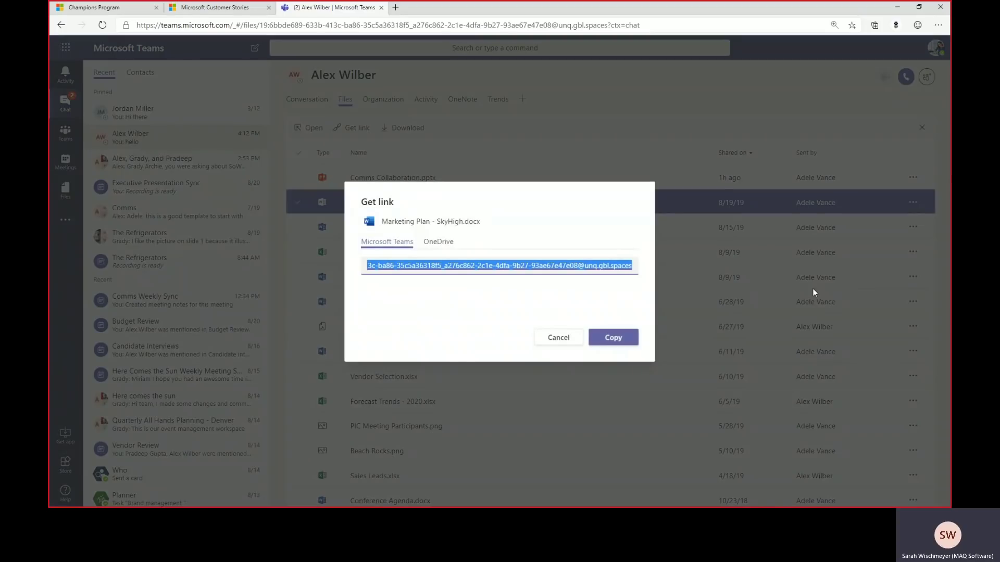
click(617, 337)
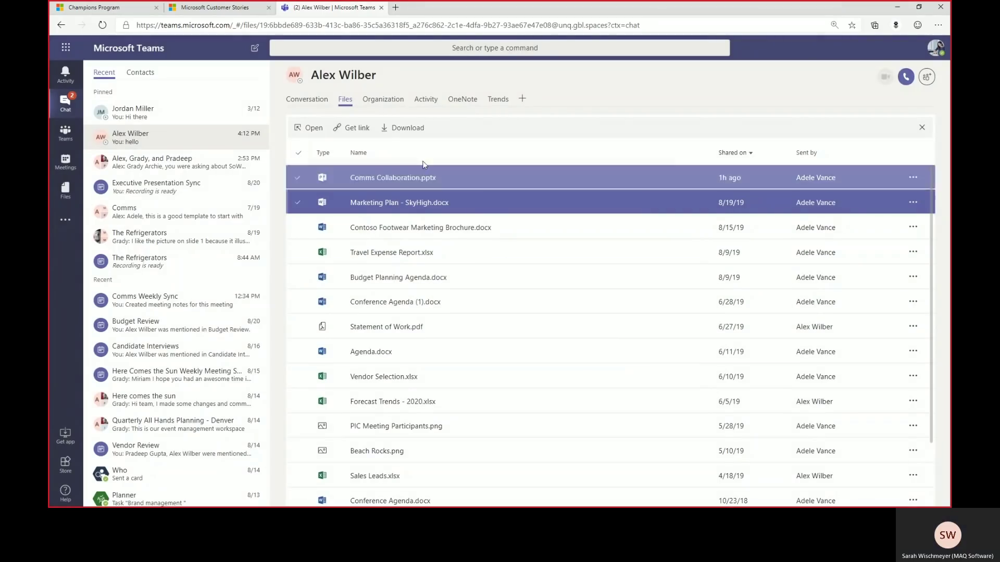
- Return to the conversation and add the line "please review:" below the first sentence of the draft
click(319, 103)
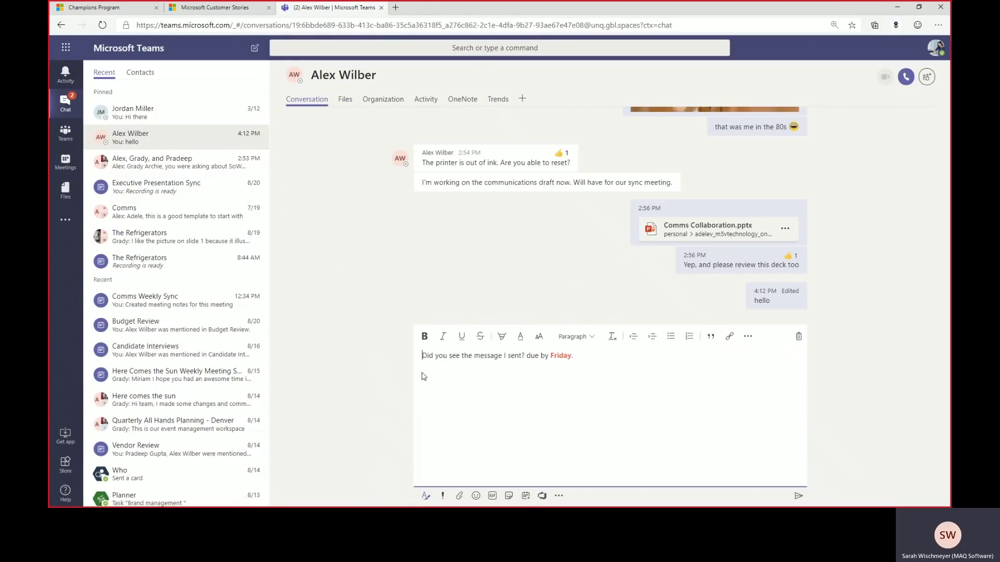
click(588, 359)
key(Return)
text(please review:)
- Paste the copied file link as a raw address after "please review:" and delete it again
right_click(470, 379)
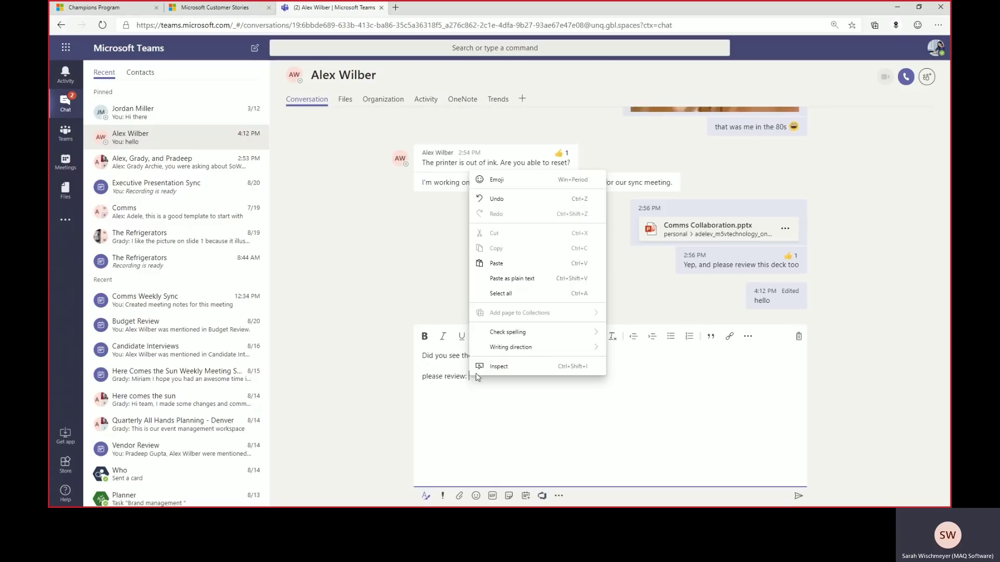
click(497, 264)
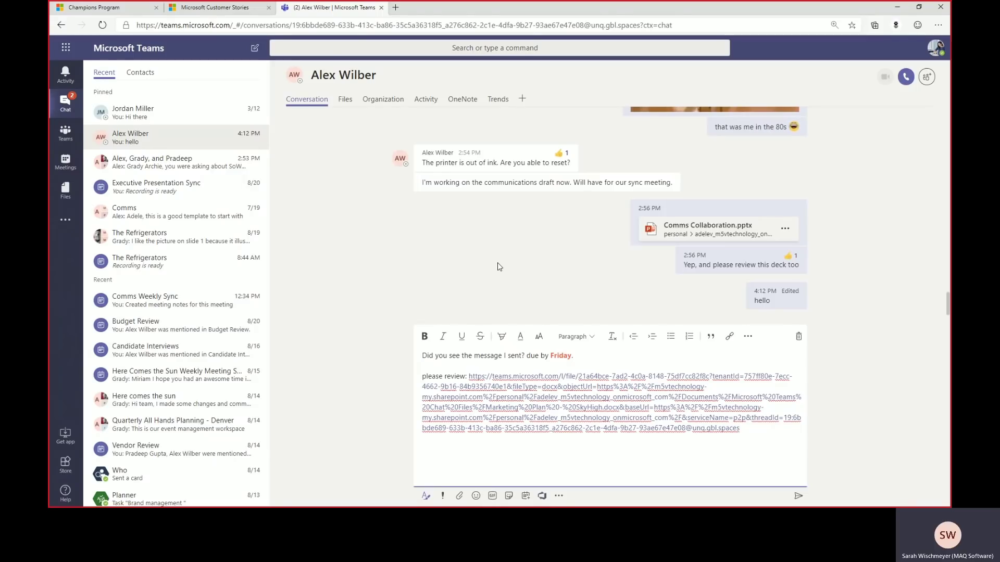
key(BackSpace)
key(BackSpace)
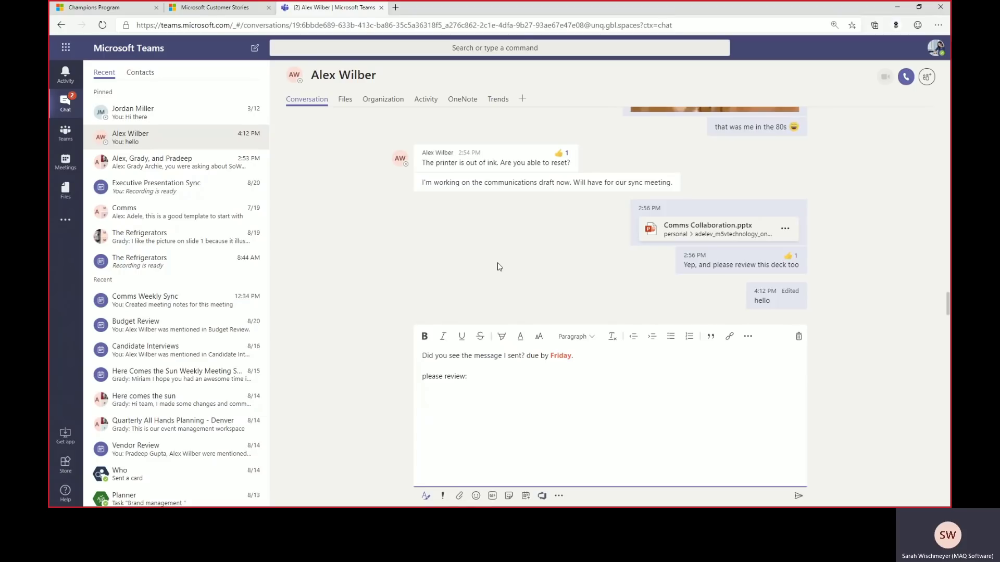
- Insert a hyperlink after "please review:" with the display text "Manage Plan" and the copied file address, followed by a period
click(728, 342)
click(728, 337)
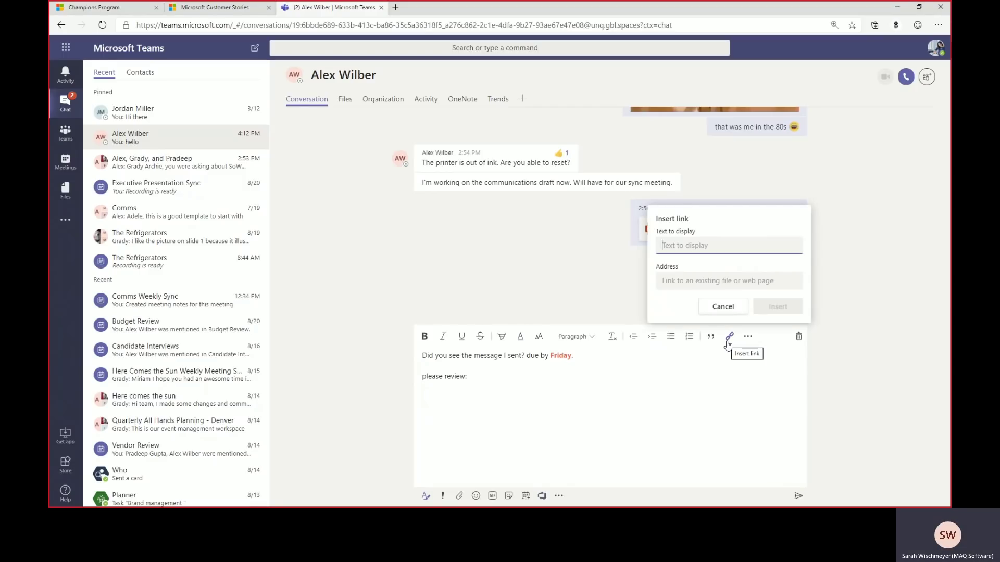
text(Mana)
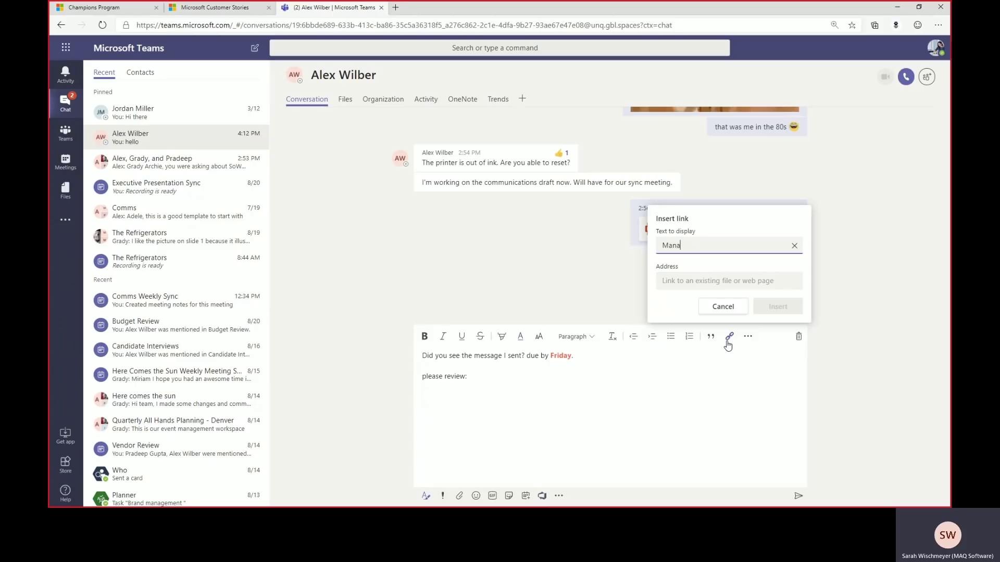
text(ge Plan)
click(687, 283)
right_click(688, 284)
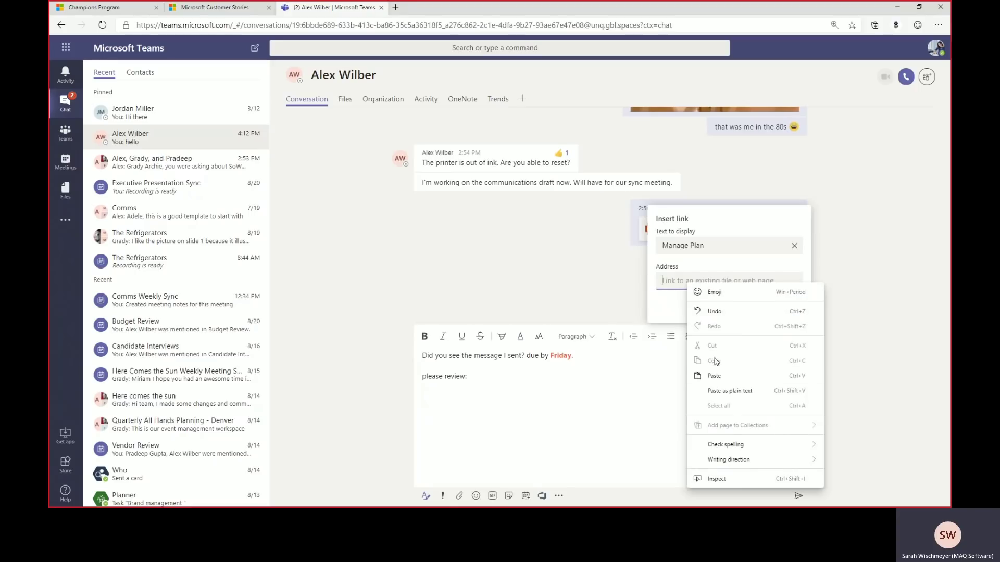
click(714, 376)
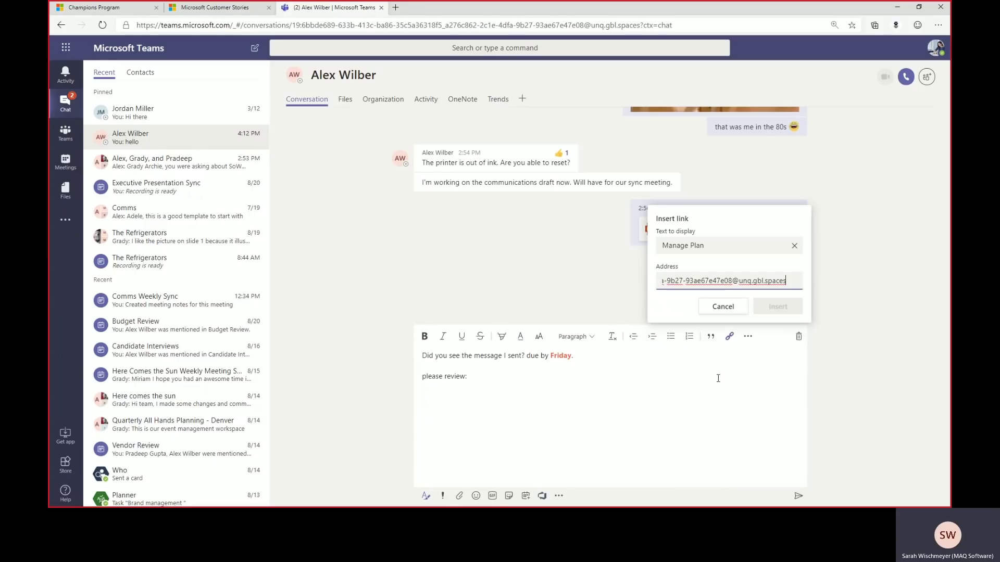
click(776, 309)
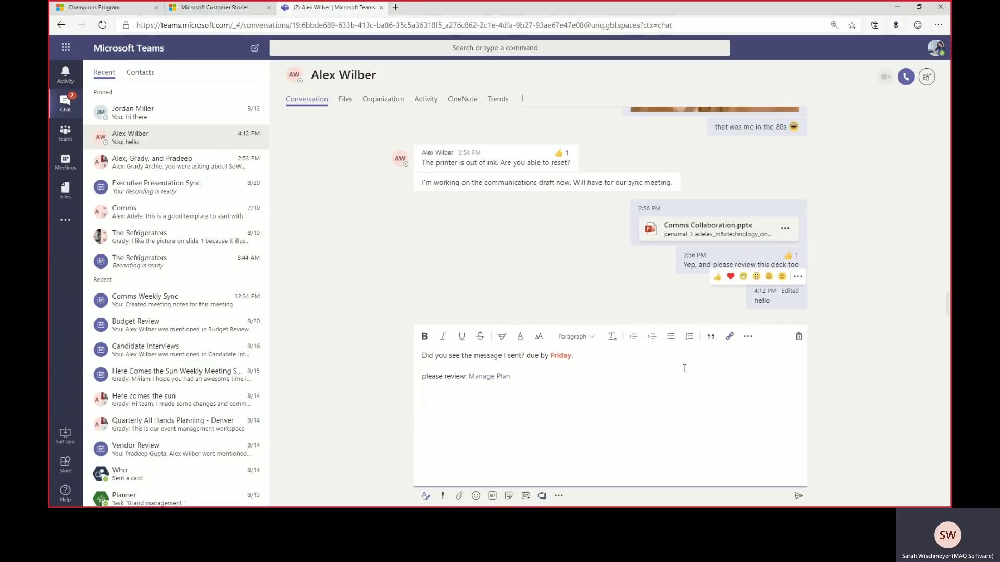
text(.)
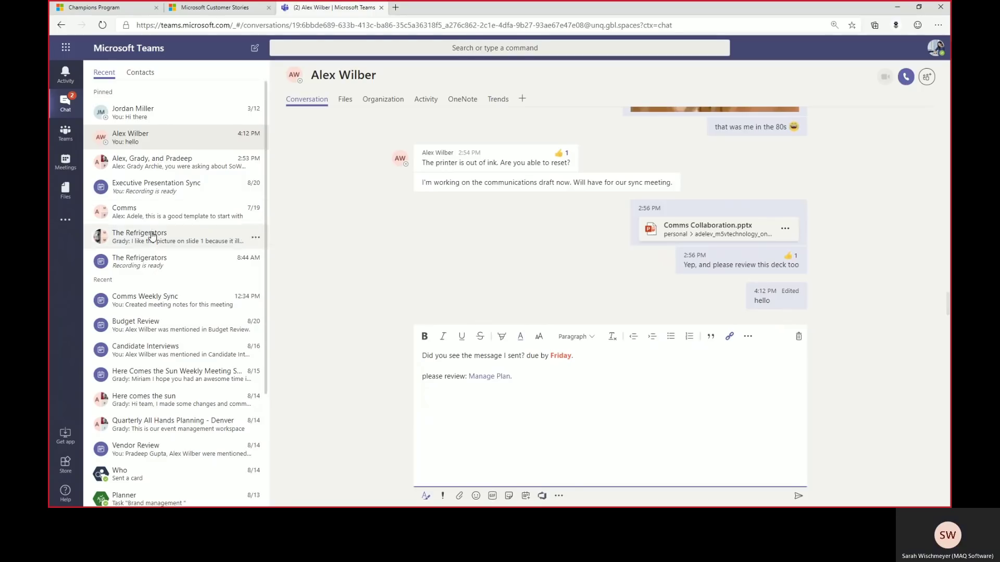
- Copy the link to Shoe-Promotional.pptx from the list of recent files
click(65, 203)
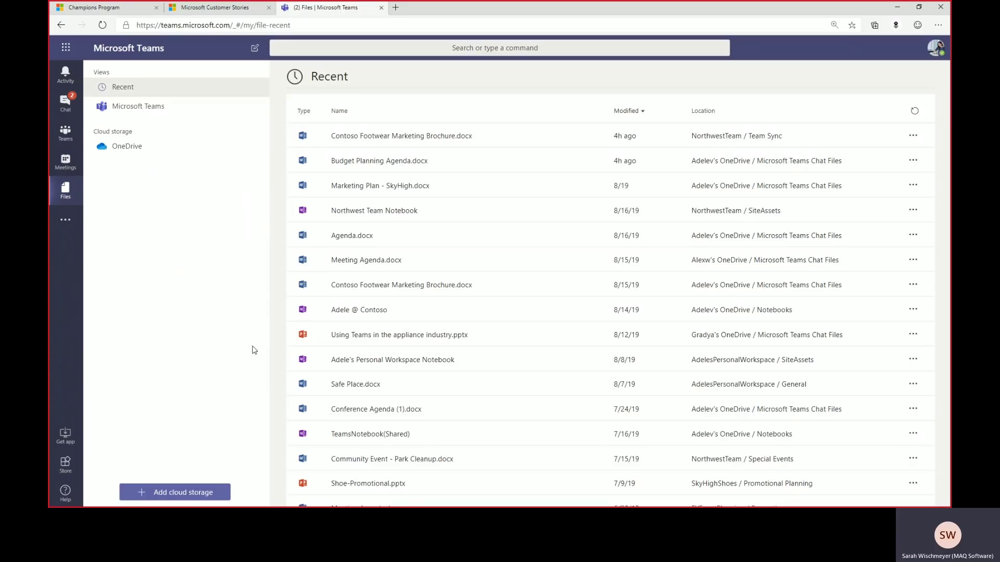
click(913, 485)
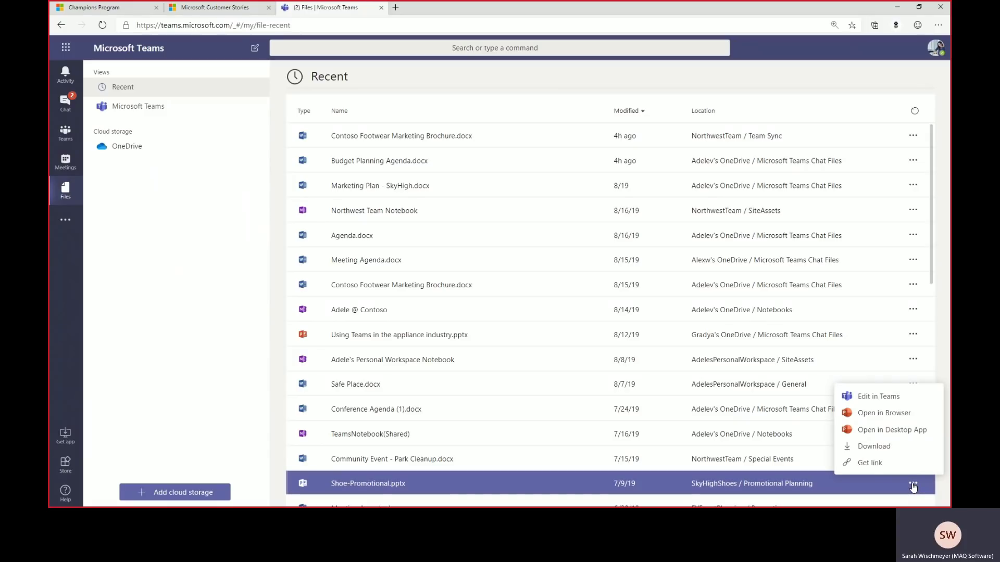
click(867, 463)
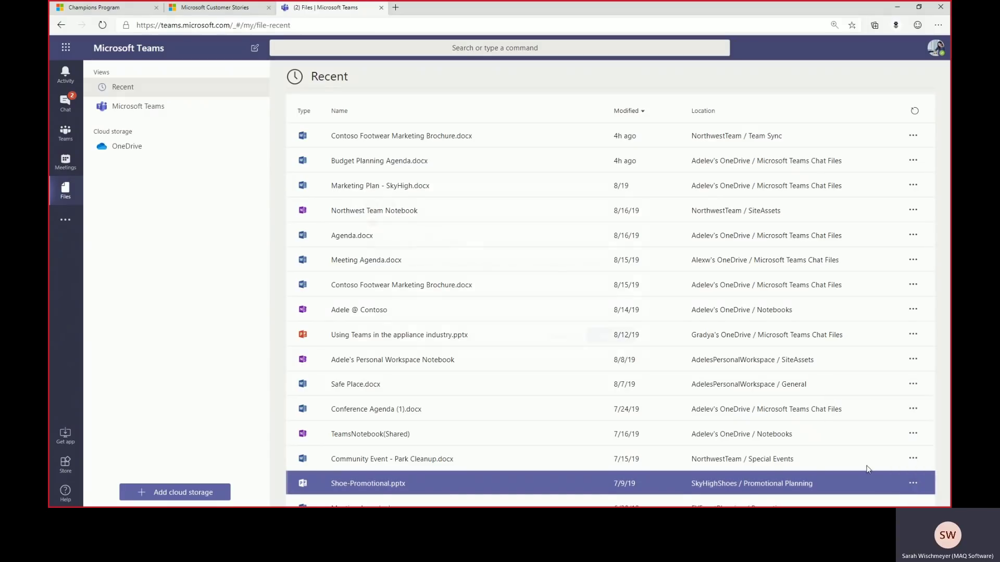
click(608, 337)
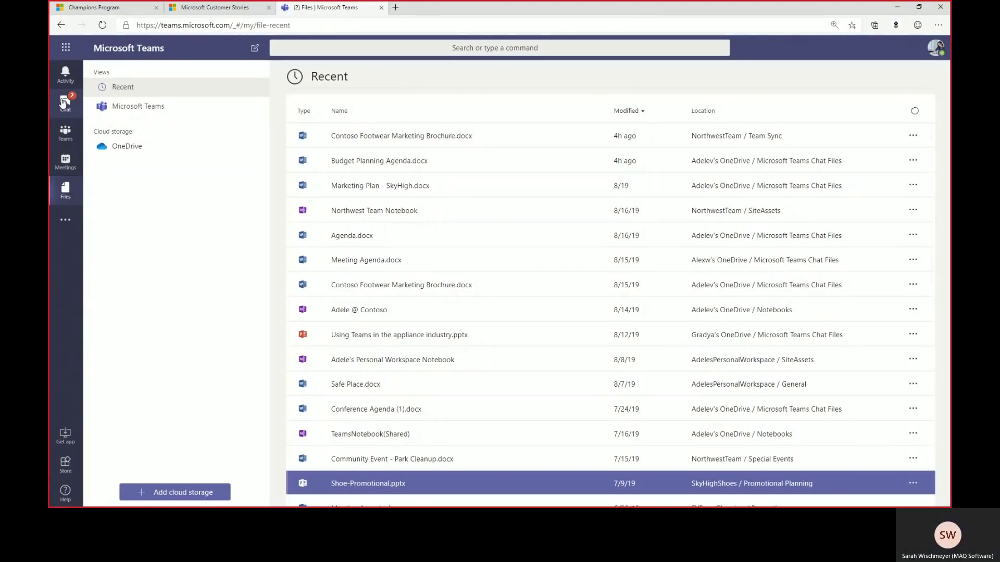
- Return to the chat draft and add "See also" followed by a hyperlink displayed as "template" with the copied file address, ending with a period
click(65, 101)
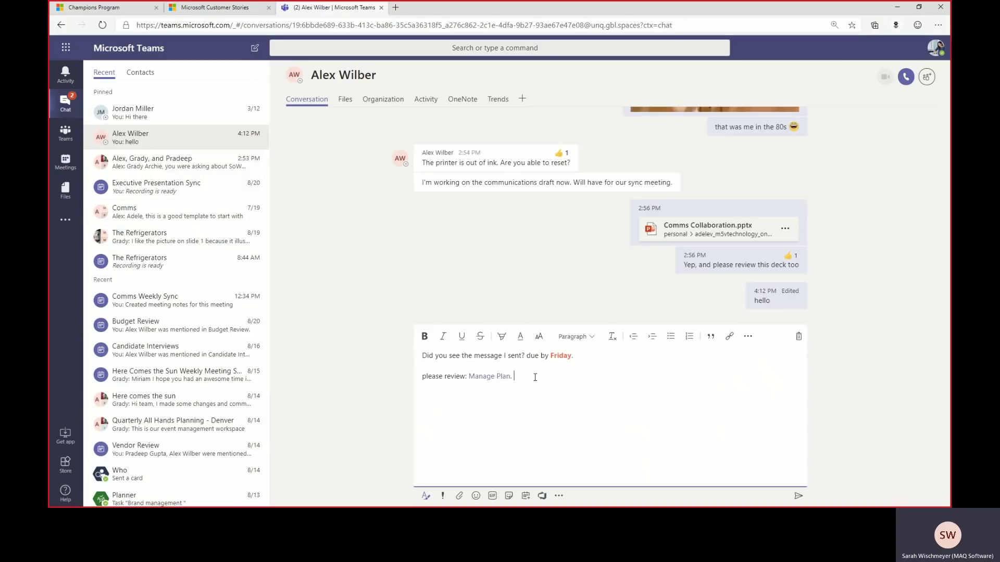
text(See also)
click(728, 343)
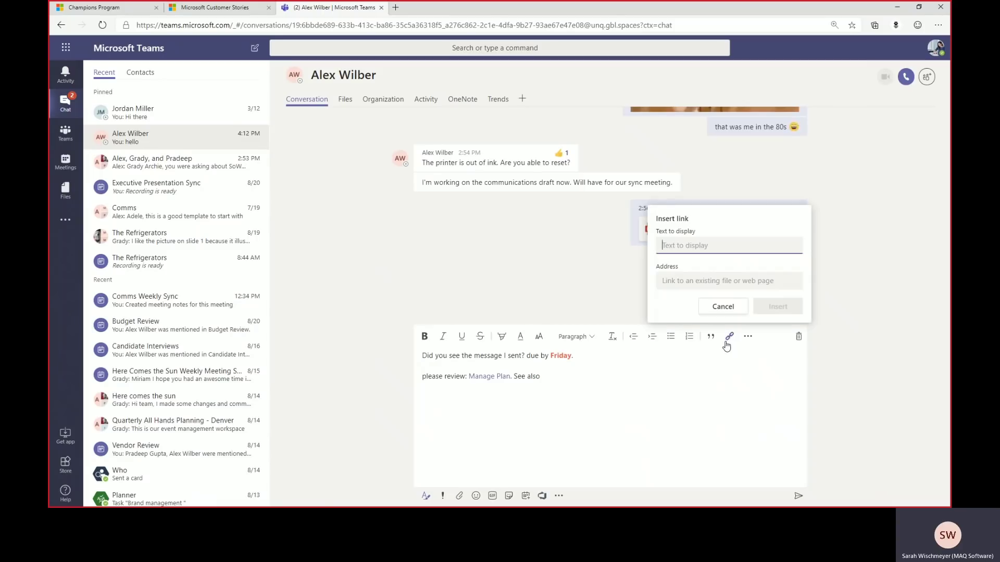
text(template)
click(714, 281)
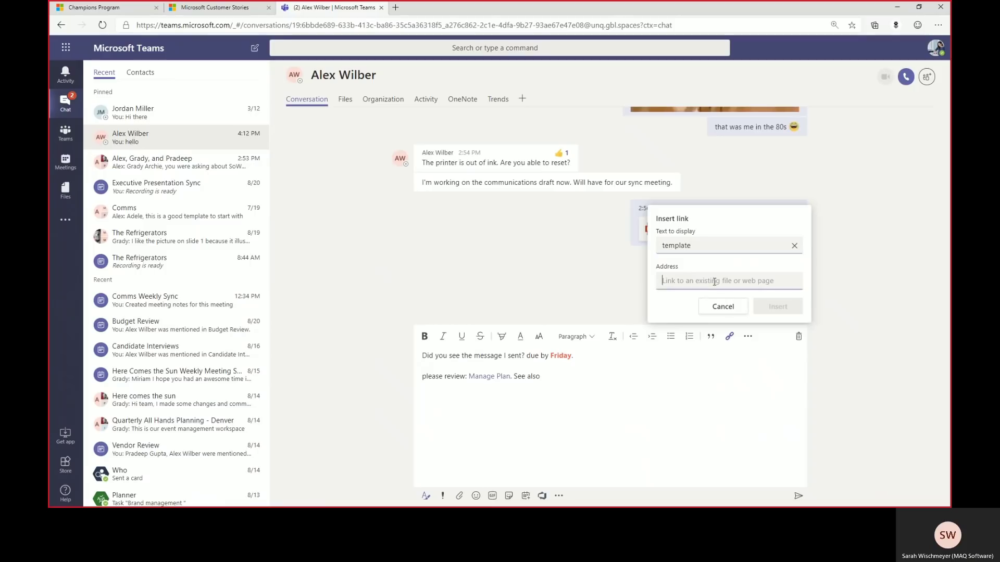
key(ctrl+v)
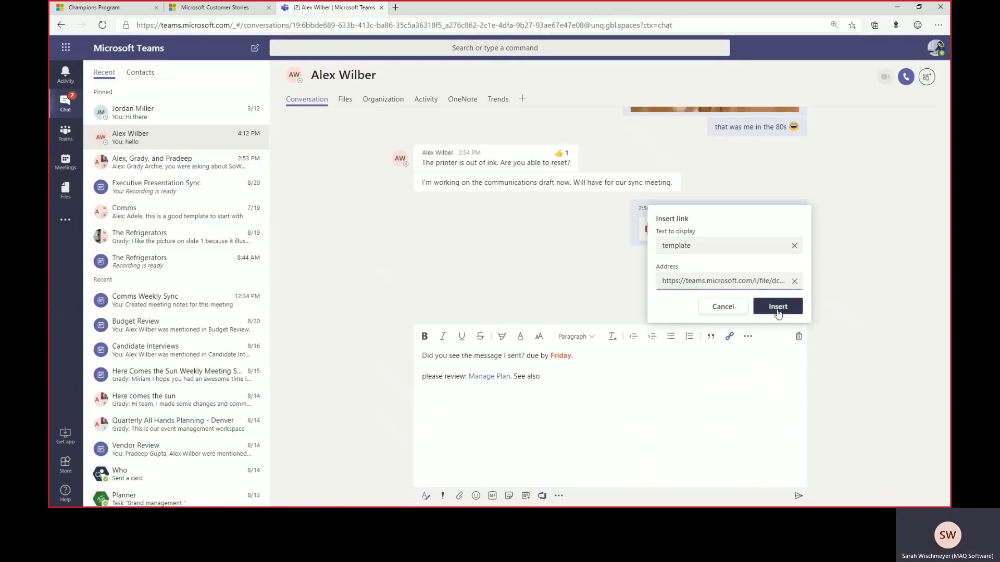
click(778, 307)
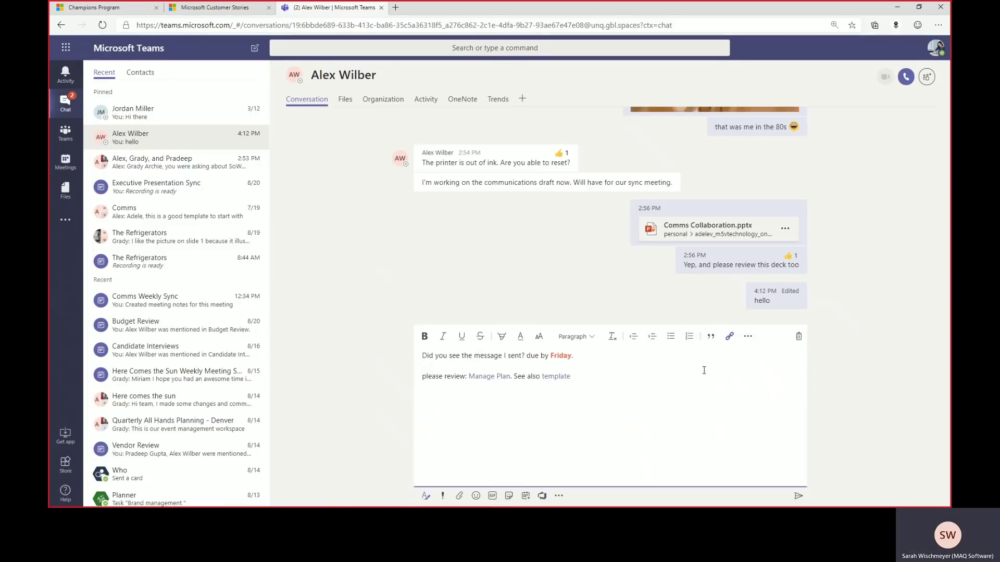
text(.)
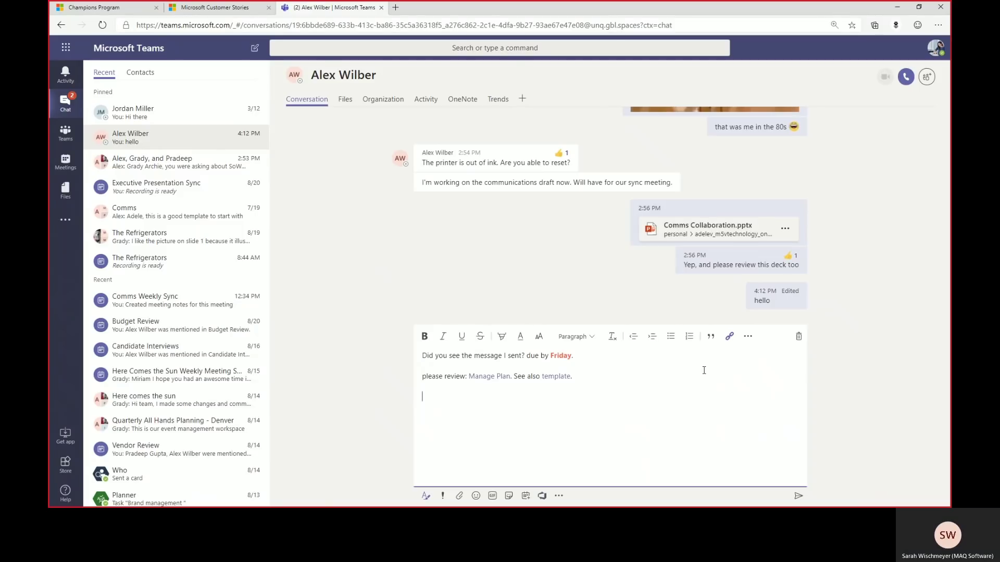
- Add the line "review by Thursday!" with a tongue-out face emoji below the links and send the message
text(review by )
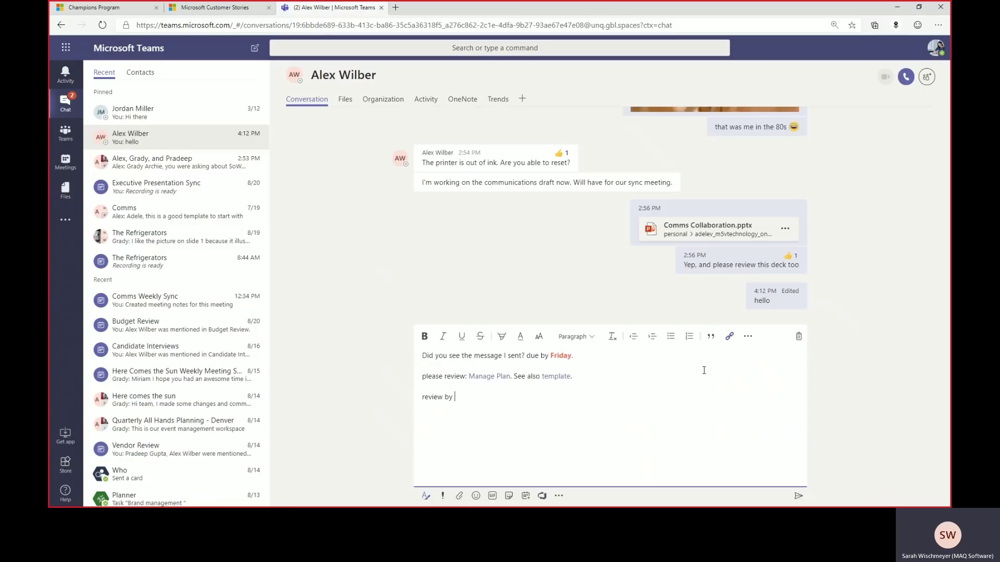
text(Thursday)
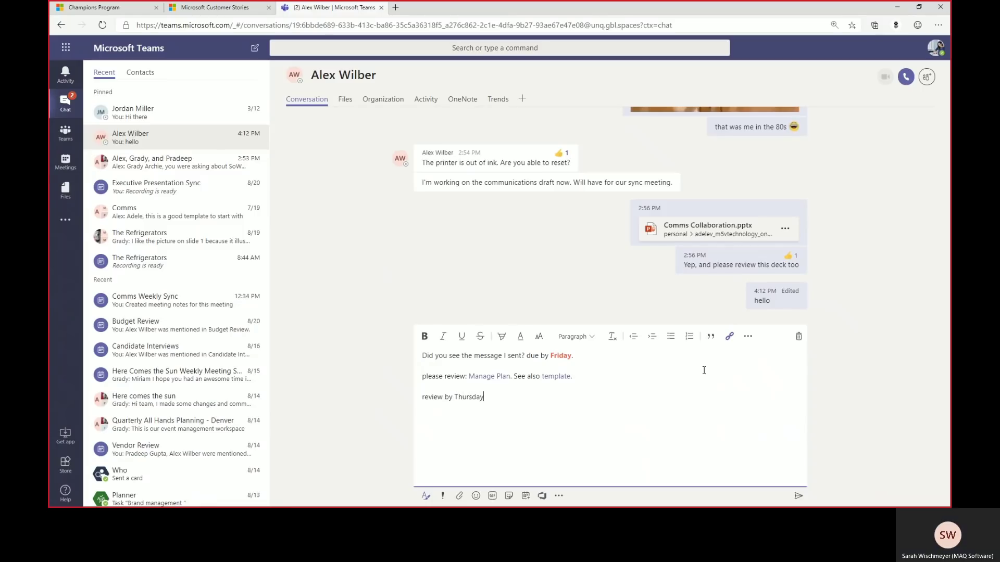
text(! :-)
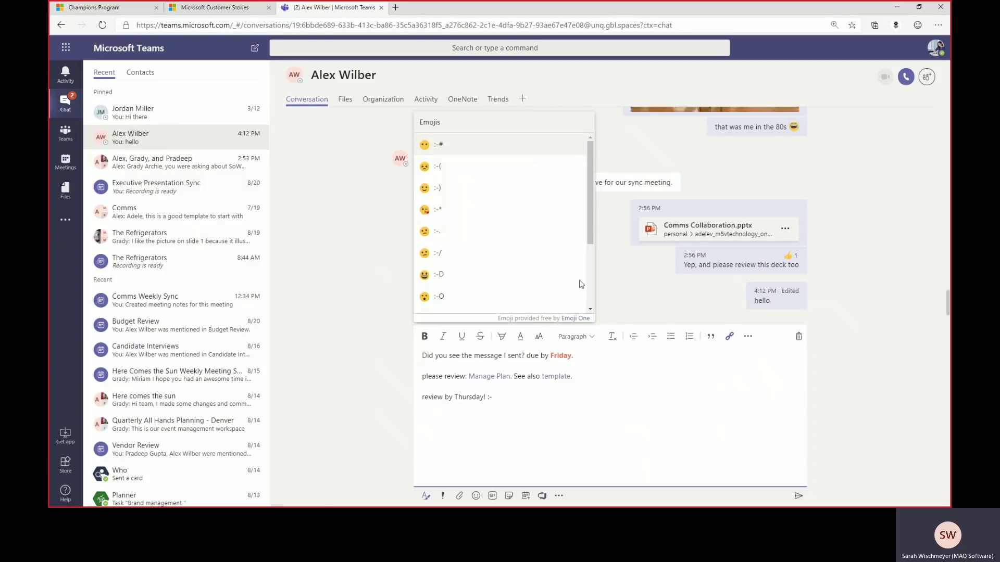
drag(588, 214, 576, 268)
click(426, 242)
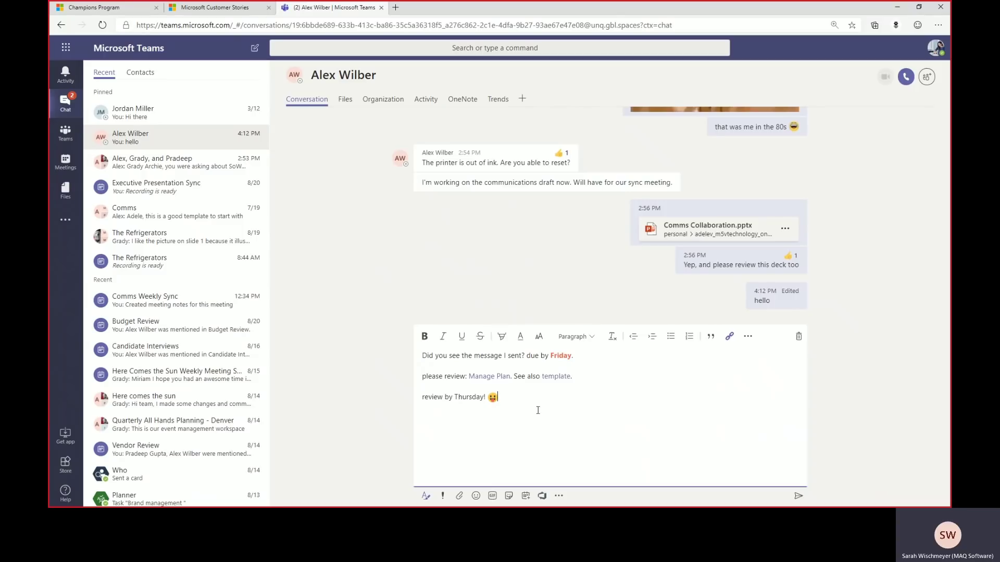
click(797, 497)
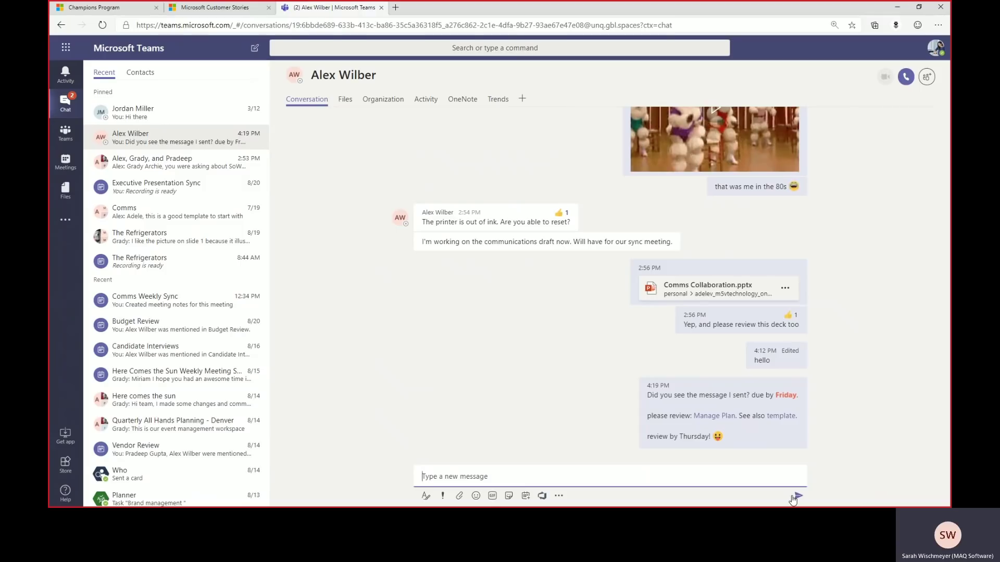
- Expand the message compose box and collapse it again, twice
click(425, 498)
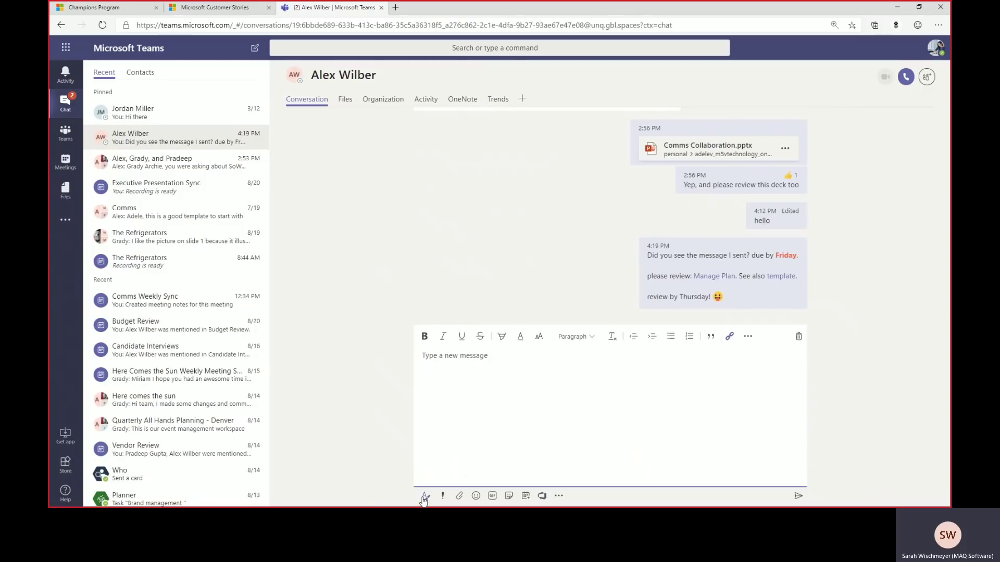
click(424, 497)
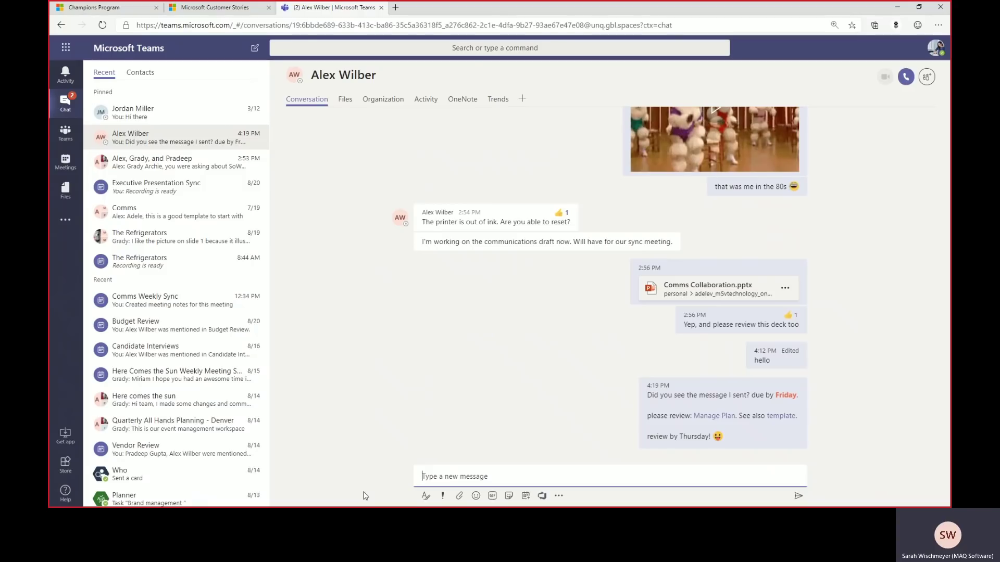
key(ctrl+shift+x)
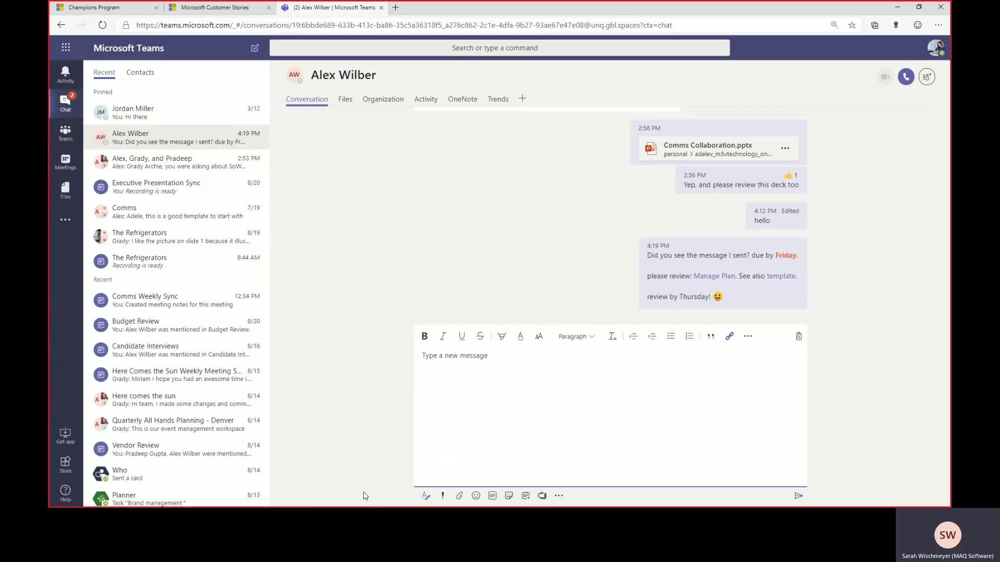
key(ctrl+shift+x)
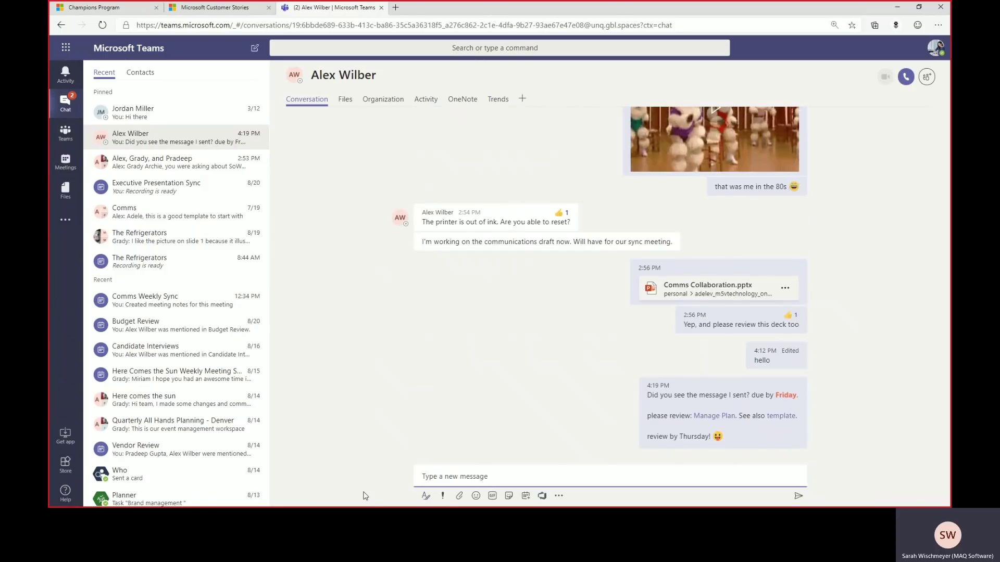
- In the expanded compose box, paste the copied line about the shortcut for expanding it, and clear all formatting from that line
key(ctrl+shift+x)
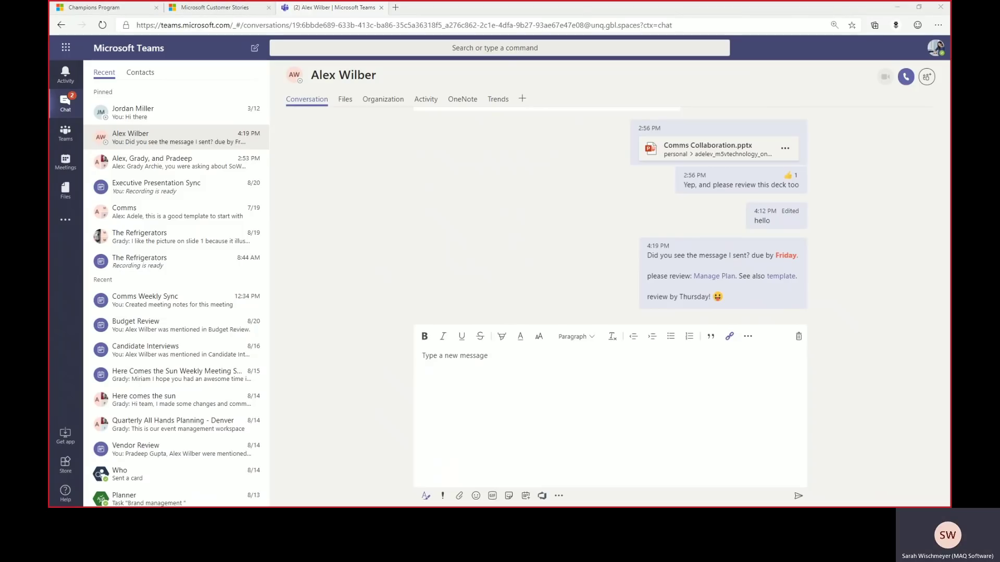
click(426, 357)
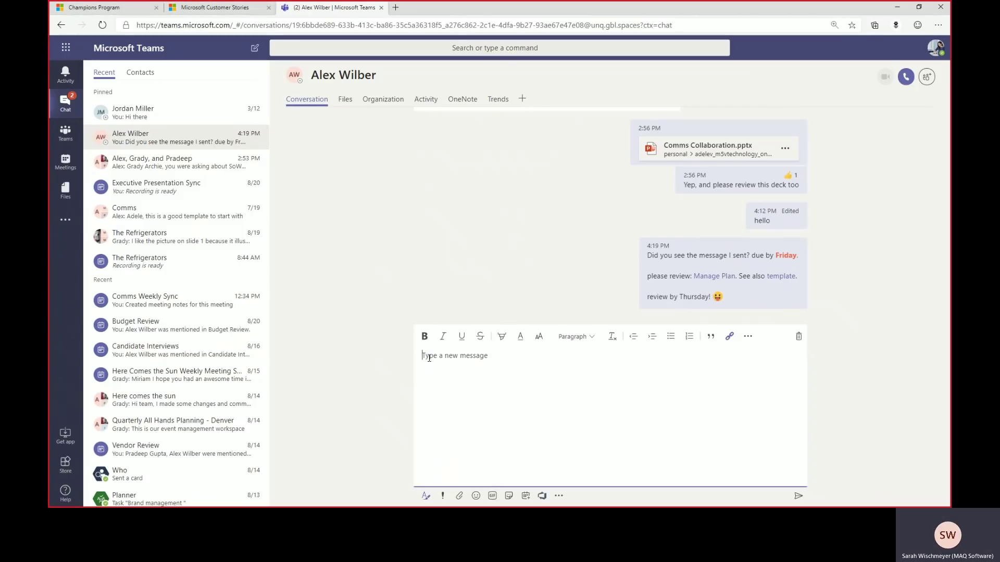
key(ctrl+v)
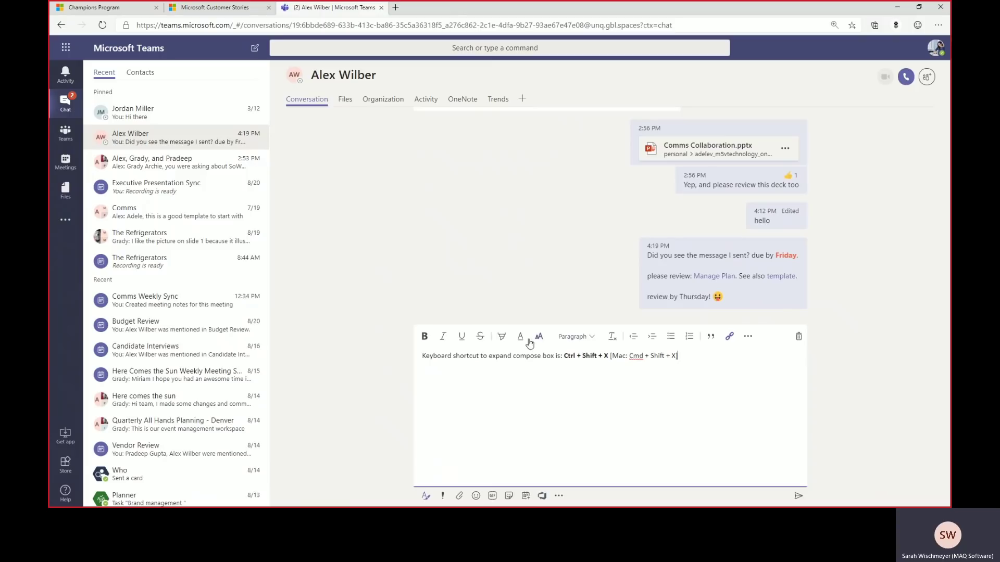
triple_click(512, 355)
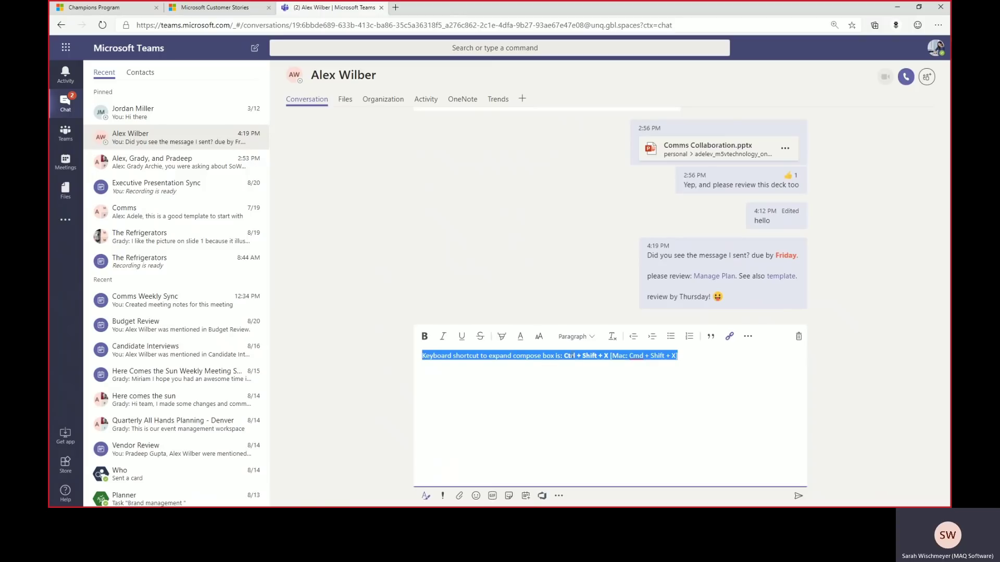
click(612, 337)
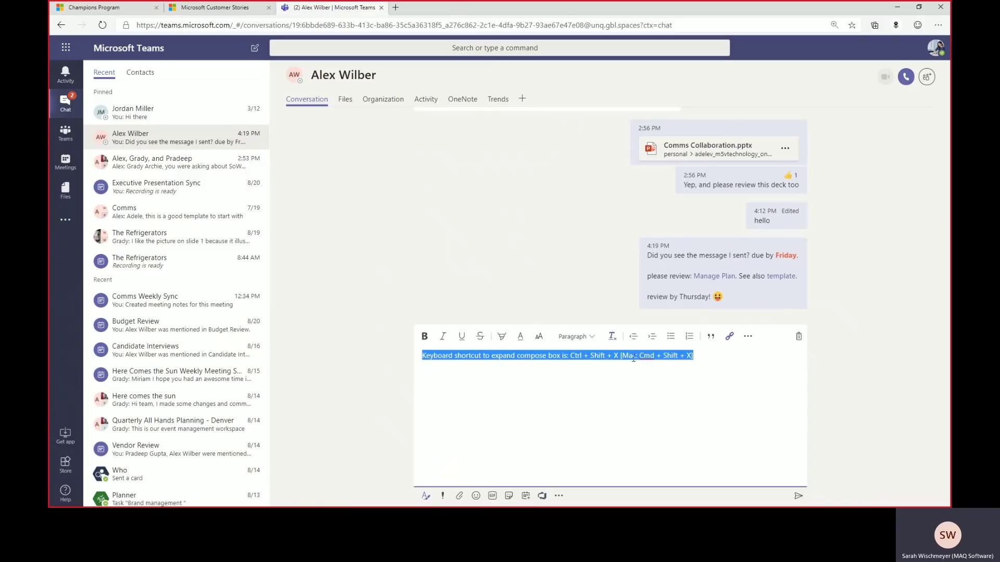
click(700, 359)
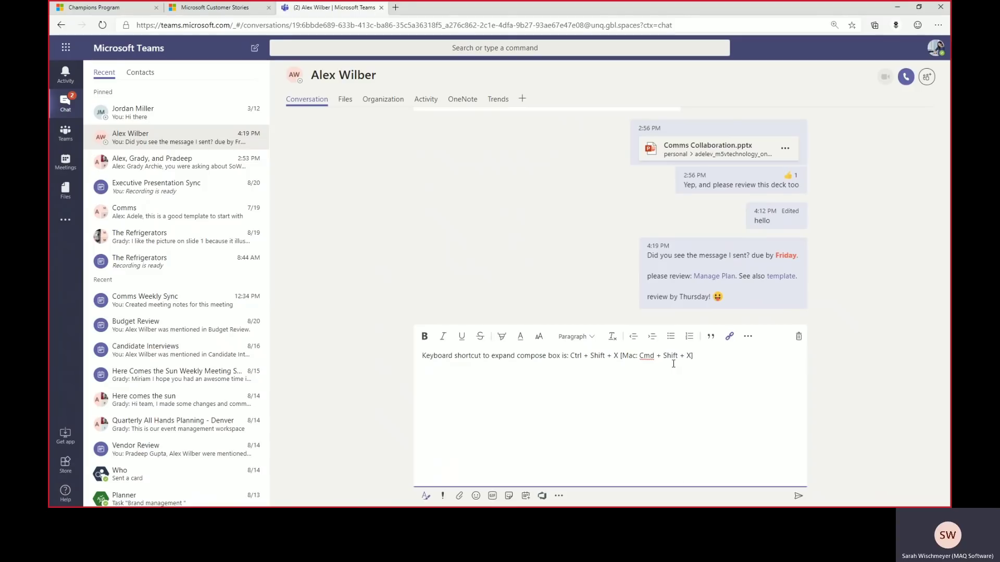
- Paste the line about the shortcut for sending from the expanded compose box below the first, clearing its formatting and nested list indents
key(Return)
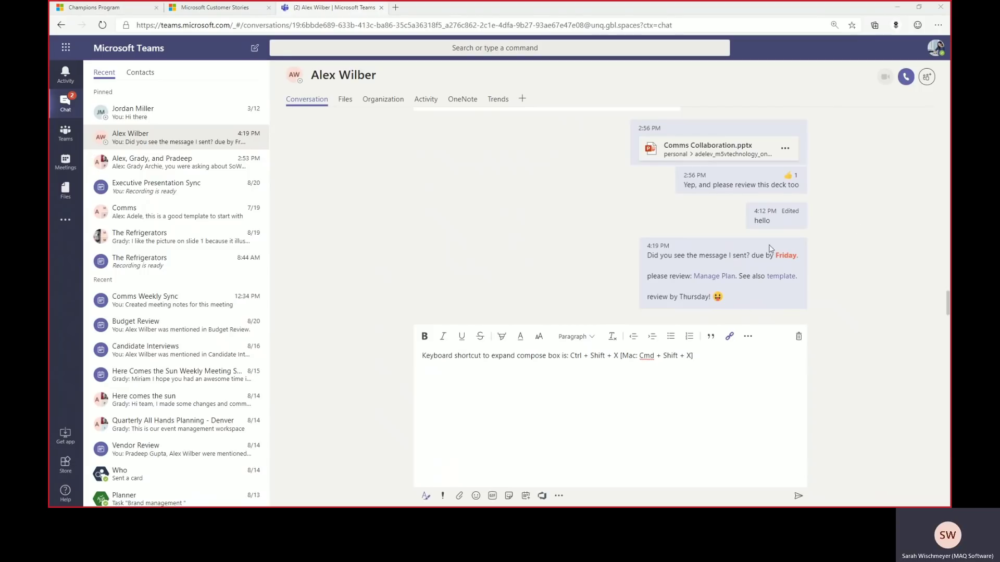
click(706, 358)
key(ctrl+v)
drag(758, 369, 409, 360)
click(612, 339)
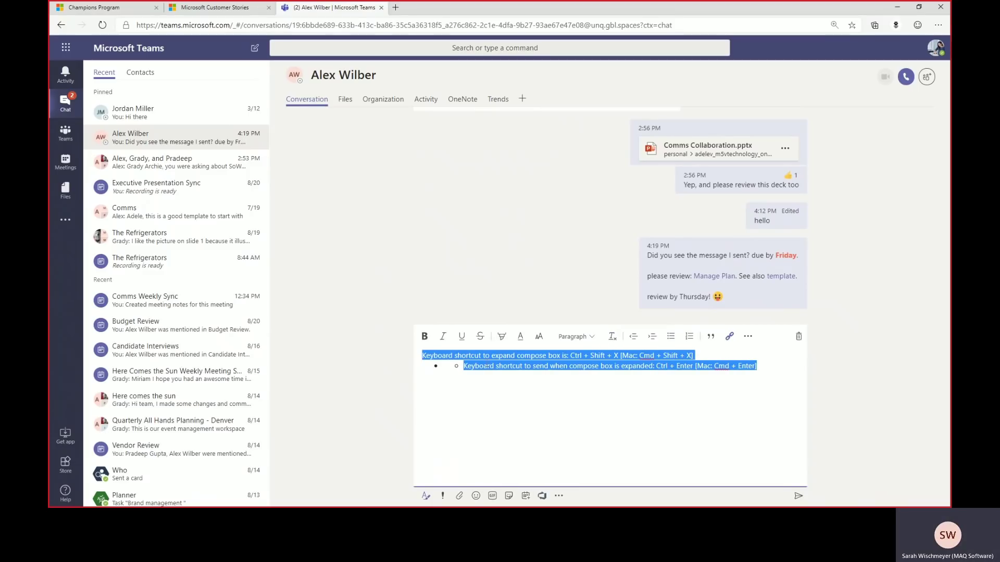
click(460, 368)
key(shift+Tab)
key(shift+Tab)
- Format both shortcut lines as a bulleted list and send the message
drag(716, 367, 420, 356)
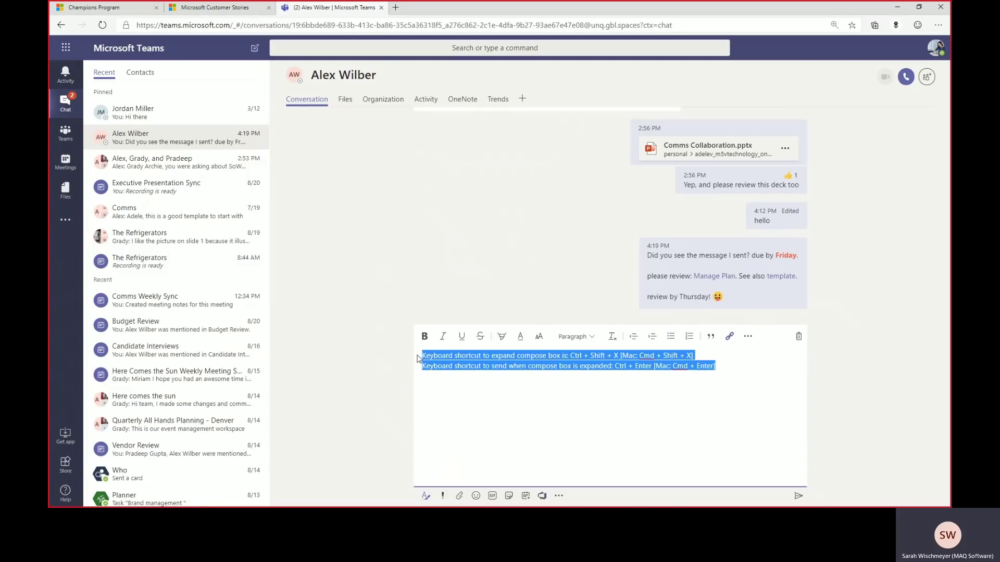
click(671, 337)
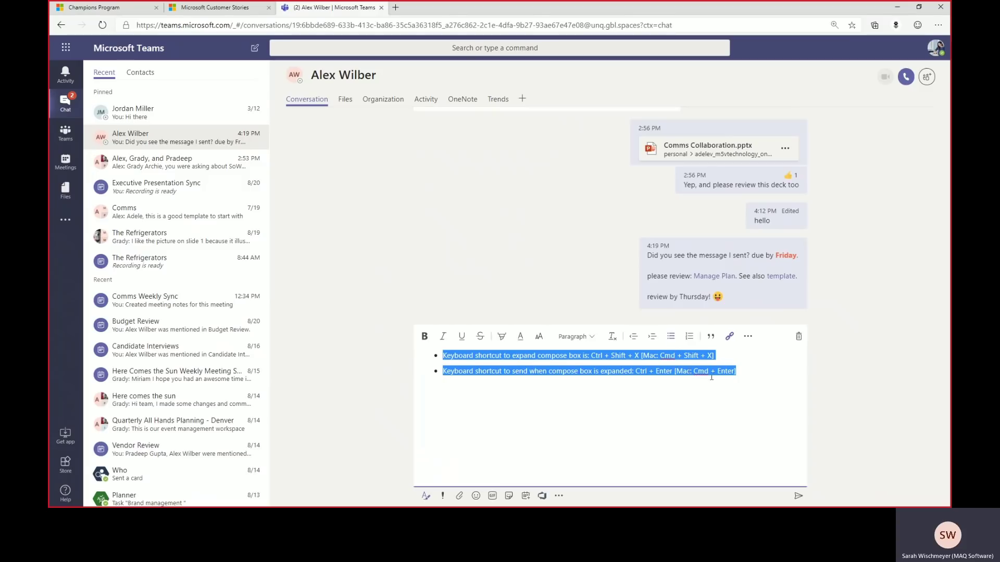
click(746, 373)
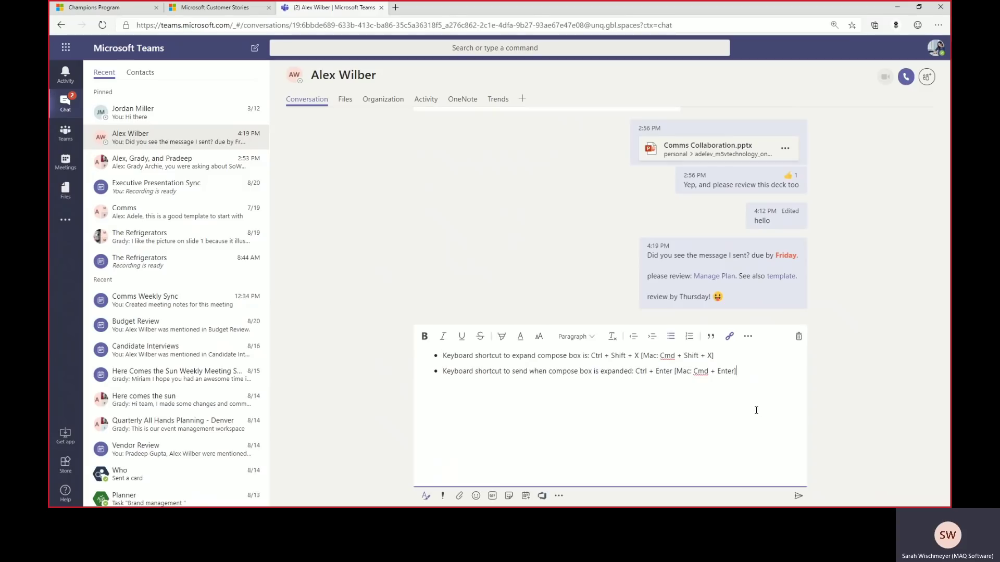
key(ctrl+Return)
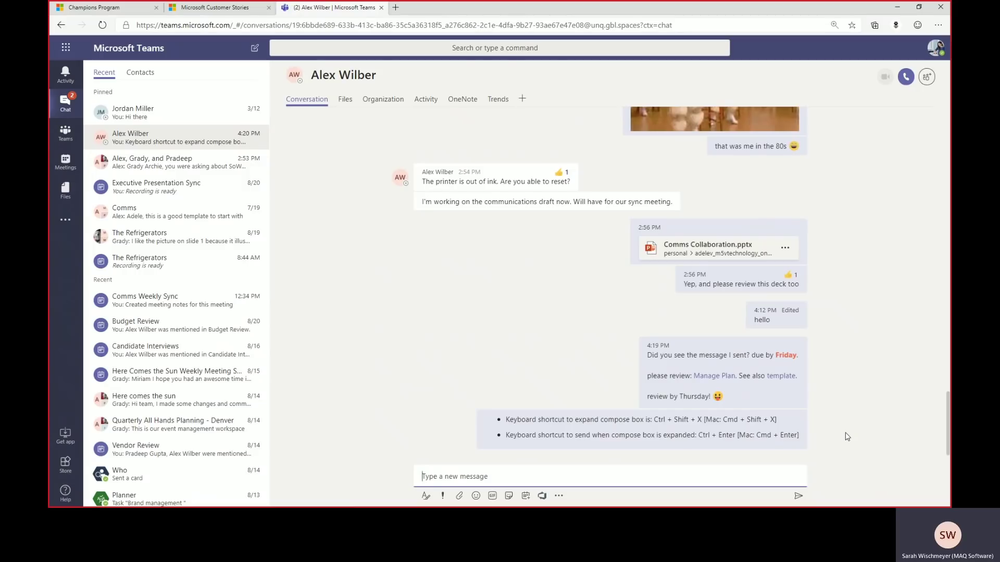
- Open the keyboard shortcuts list, go to the support article covering all platforms, and look through its General and Navigation shortcuts
mouse_move(800, 423)
click(935, 57)
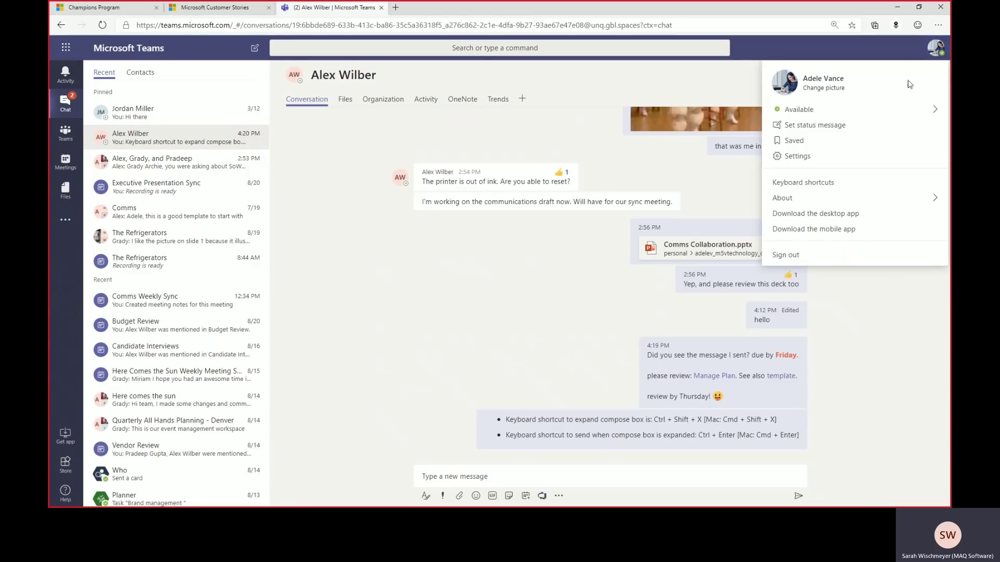
click(835, 184)
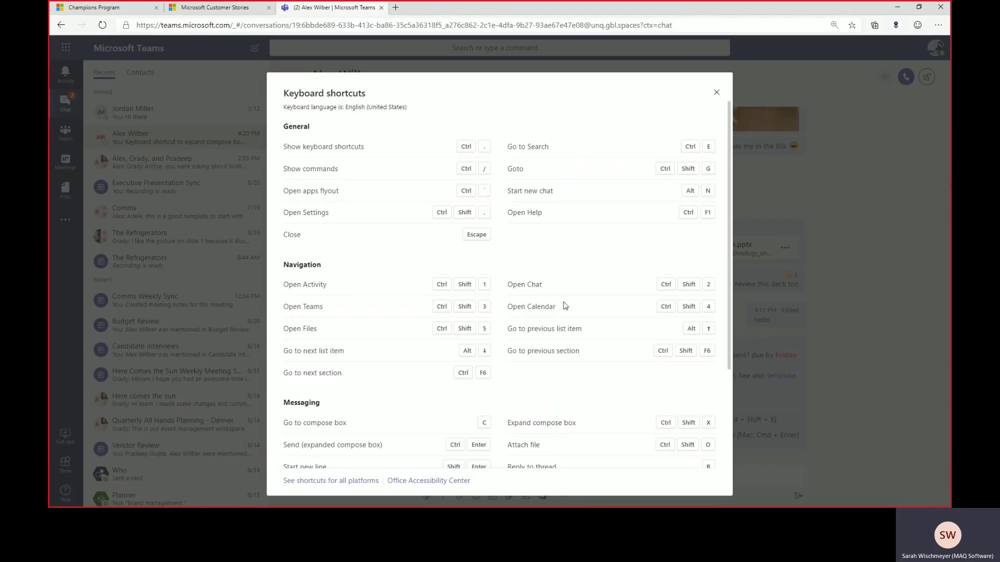
click(350, 486)
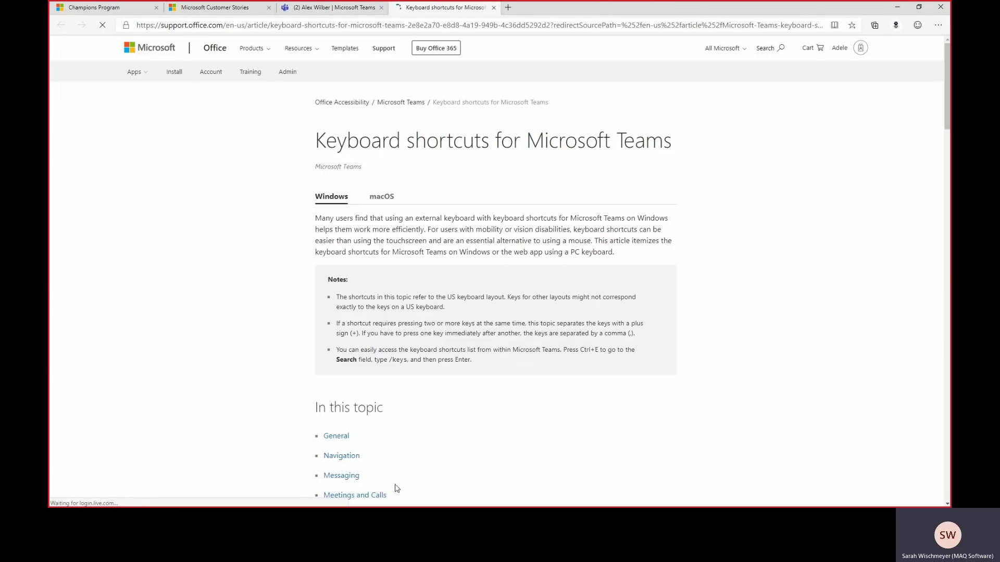
scroll(471, 462, down, 2)
scroll(471, 462, down, 5)
scroll(470, 462, down, 3)
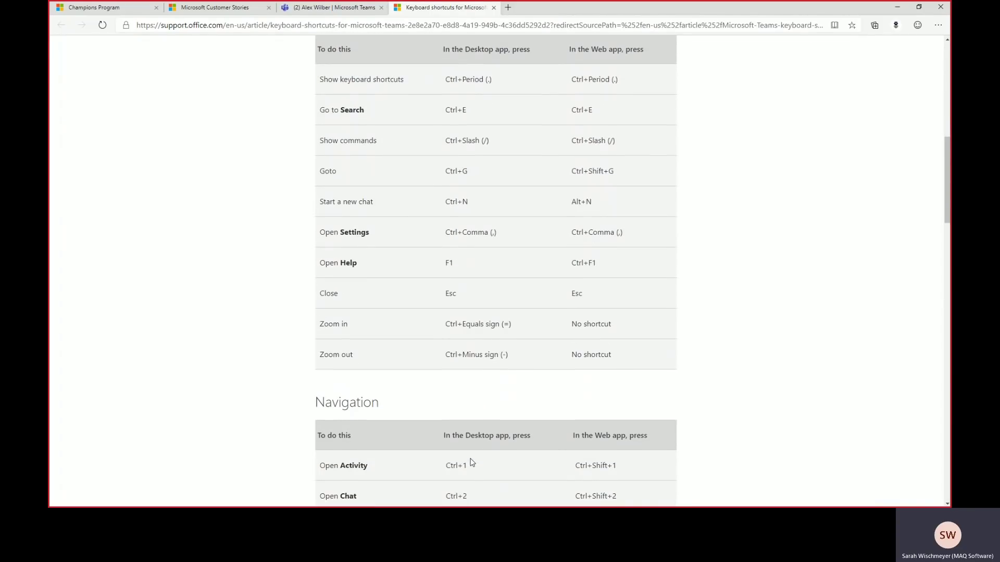
- Look through the macOS version of the keyboard shortcuts article, then close the article and the shortcuts list
scroll(471, 463, up, 6)
scroll(472, 462, up, 3)
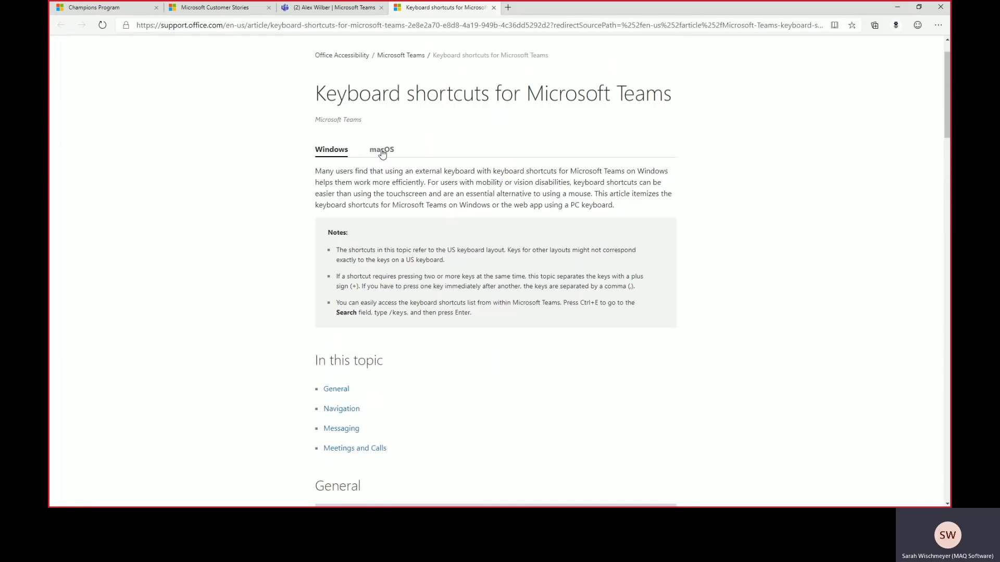
click(381, 150)
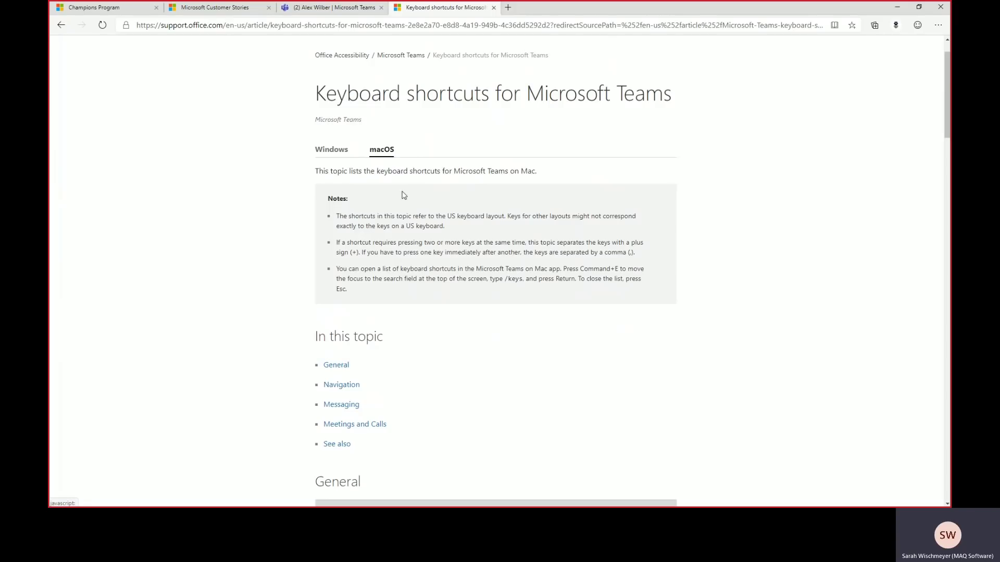
scroll(437, 341, down, 5)
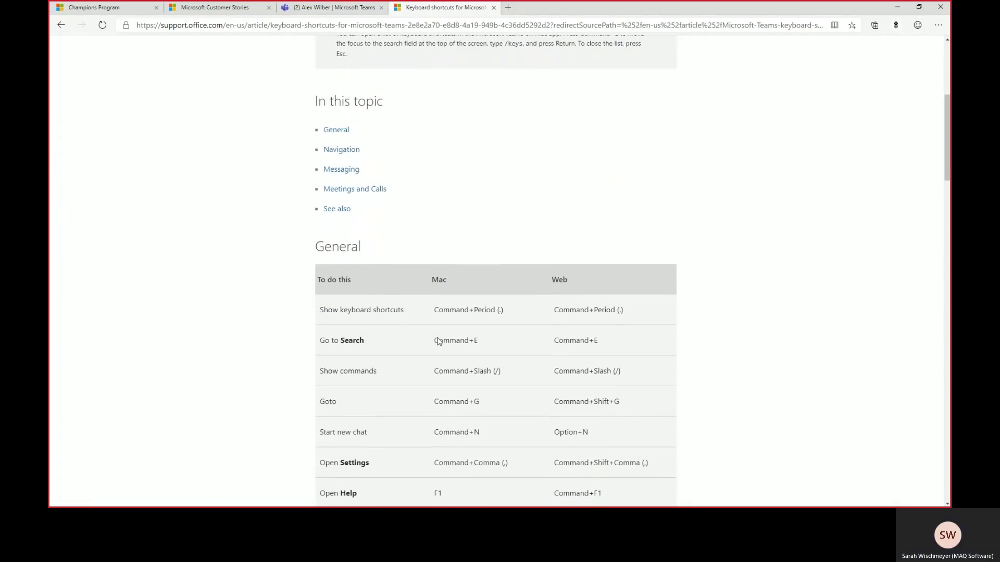
scroll(438, 341, down, 1)
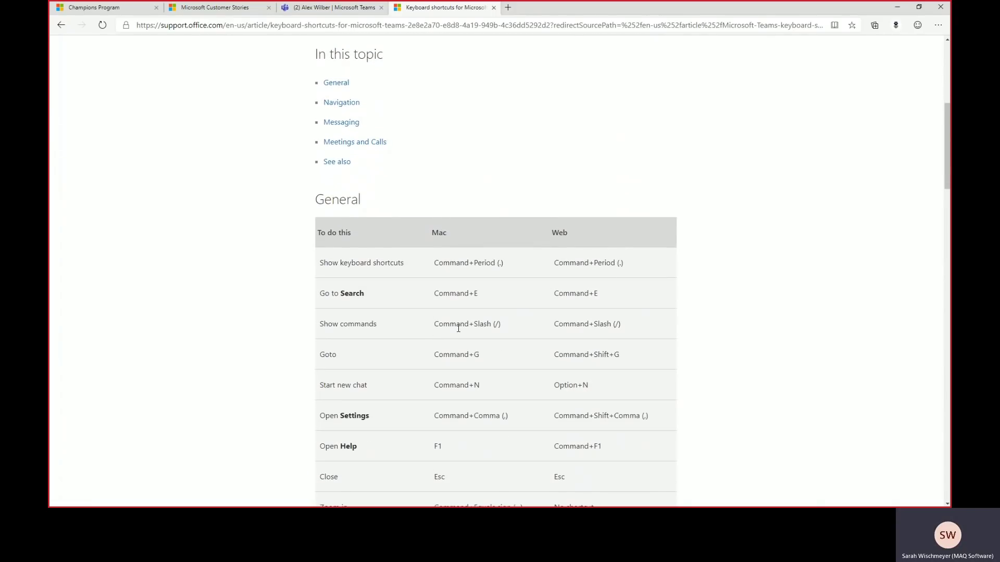
click(493, 7)
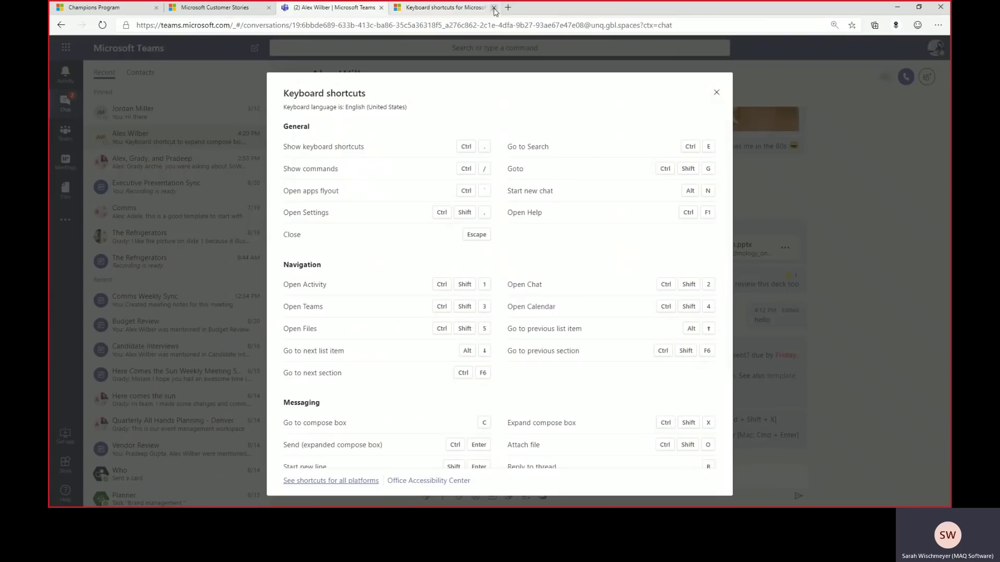
click(716, 93)
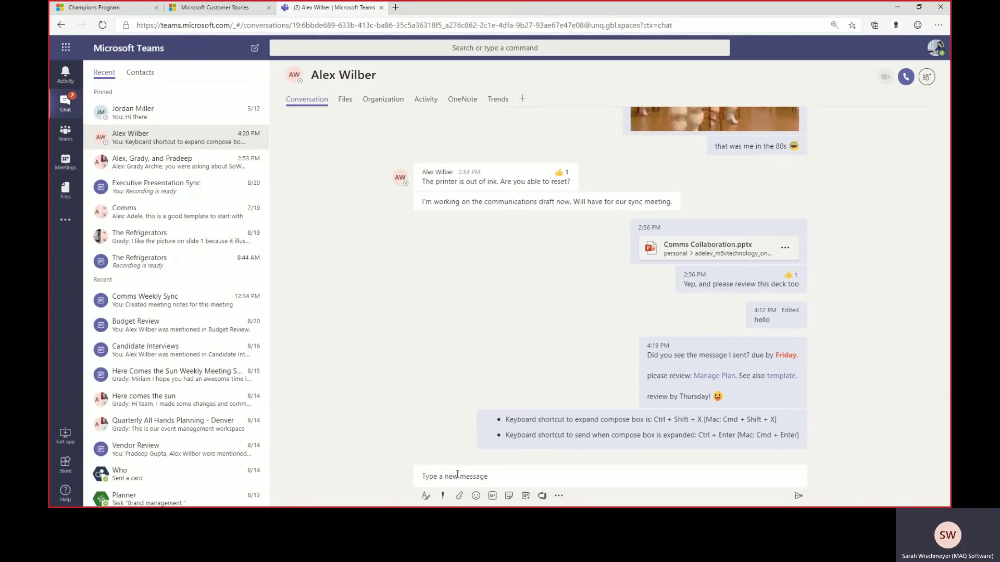
- Expand the compose box and copy the received message "The printer is out of ink. Are you able to reset?"
click(425, 496)
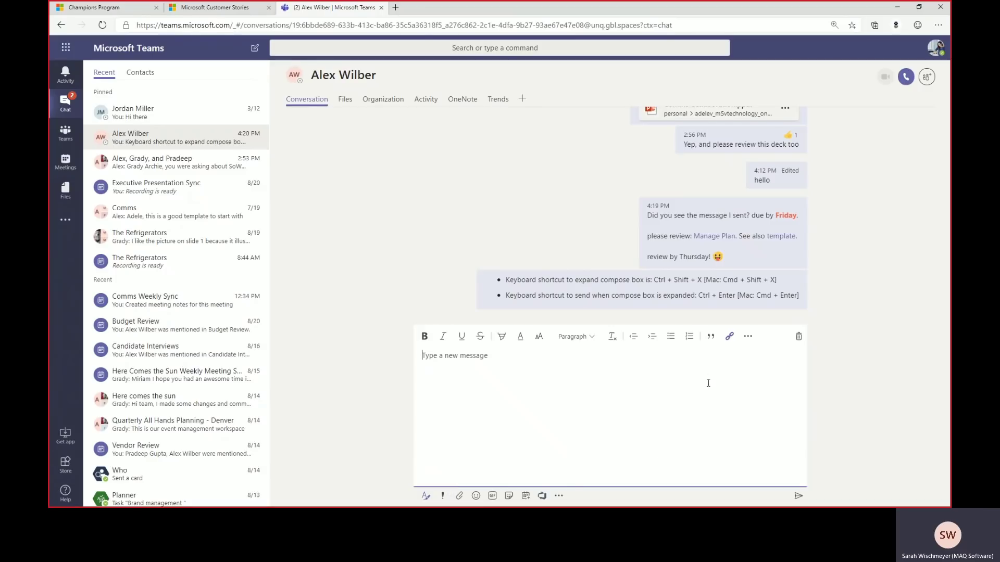
click(711, 344)
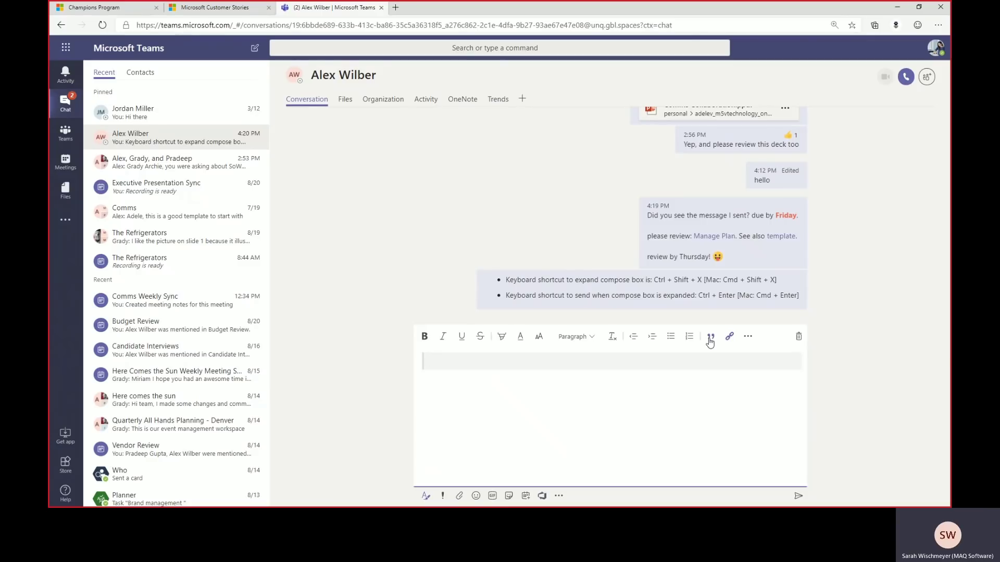
click(710, 341)
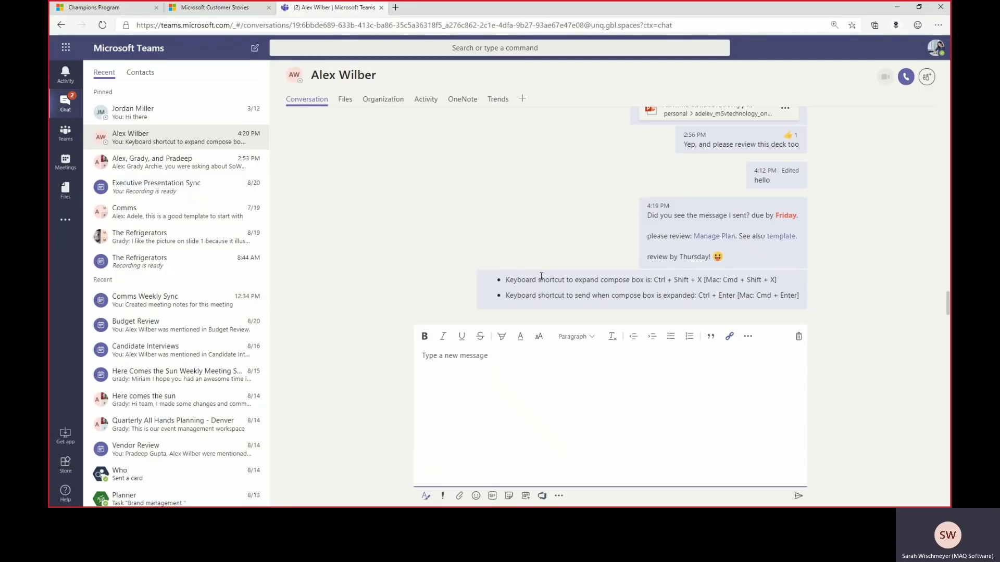
scroll(422, 254, up, 1)
scroll(424, 257, up, 3)
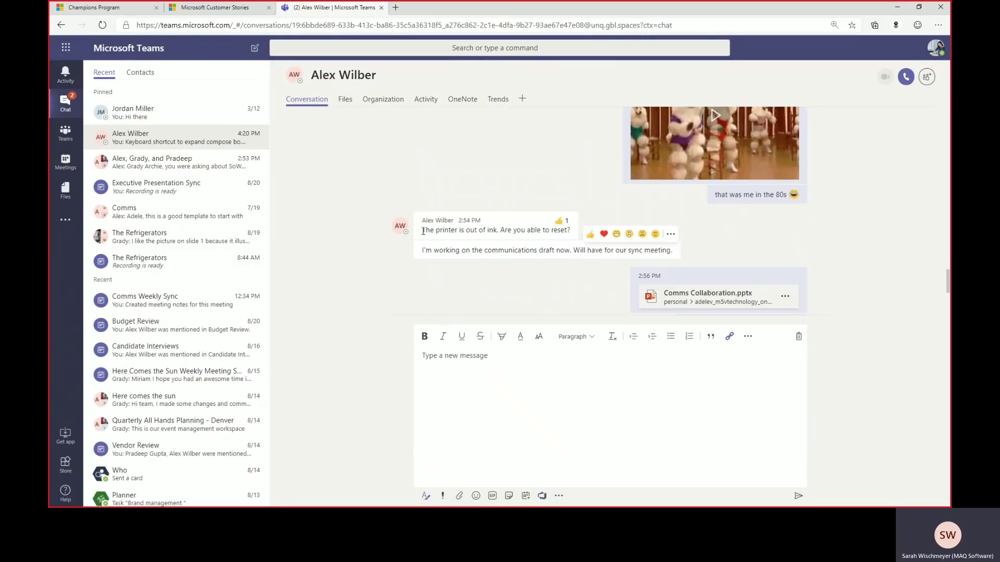
drag(422, 230, 571, 233)
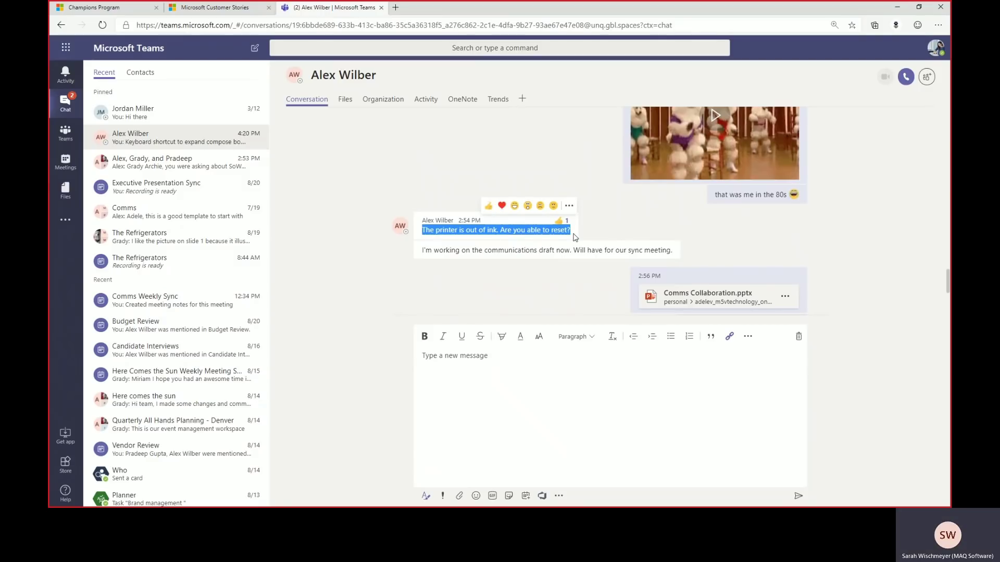
right_click(526, 235)
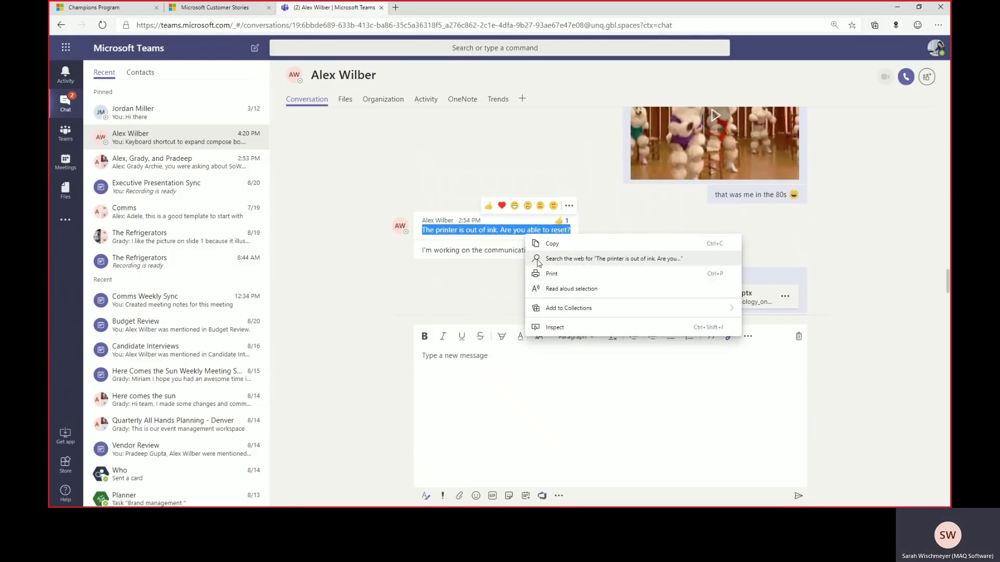
click(549, 245)
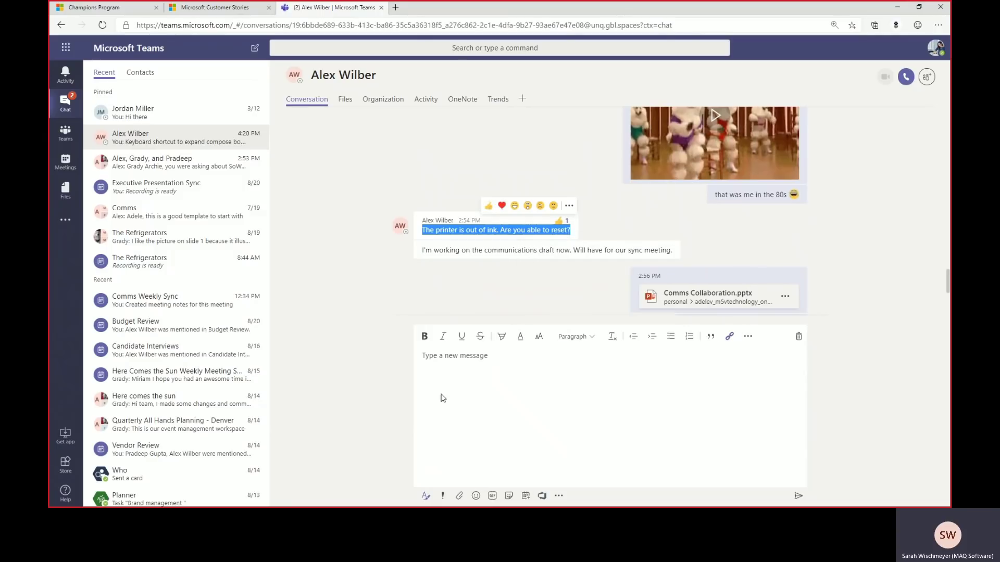
- Begin the message with "In response to your Q:" and paste the copied printer question below it as a quote
click(435, 360)
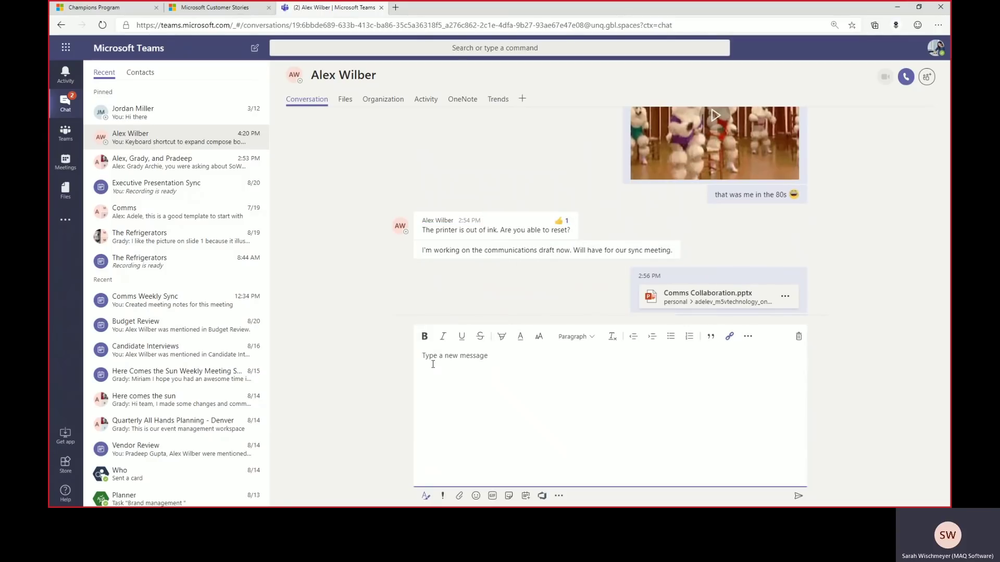
text(In respone)
text(e to your )
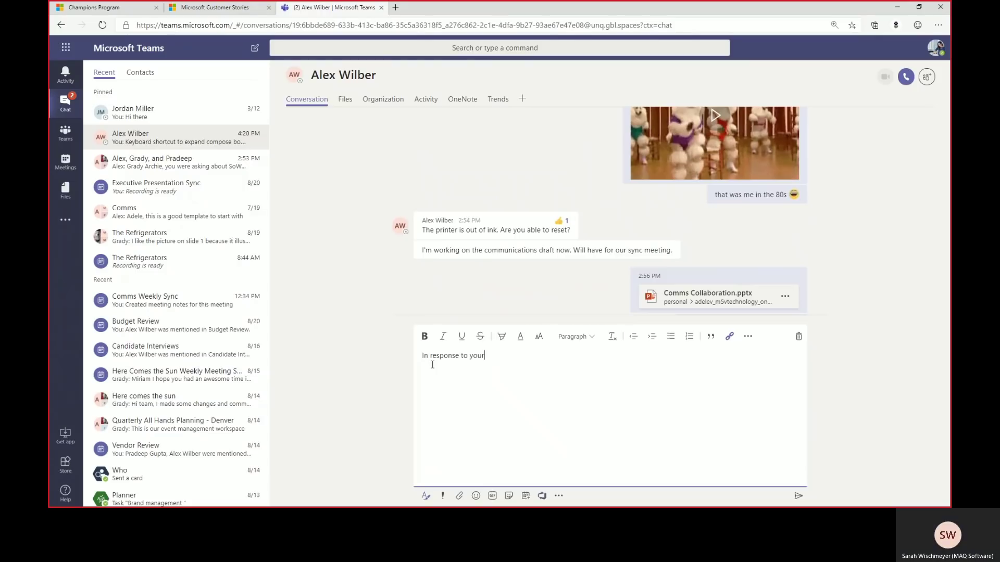
text(Q:)
key(Return)
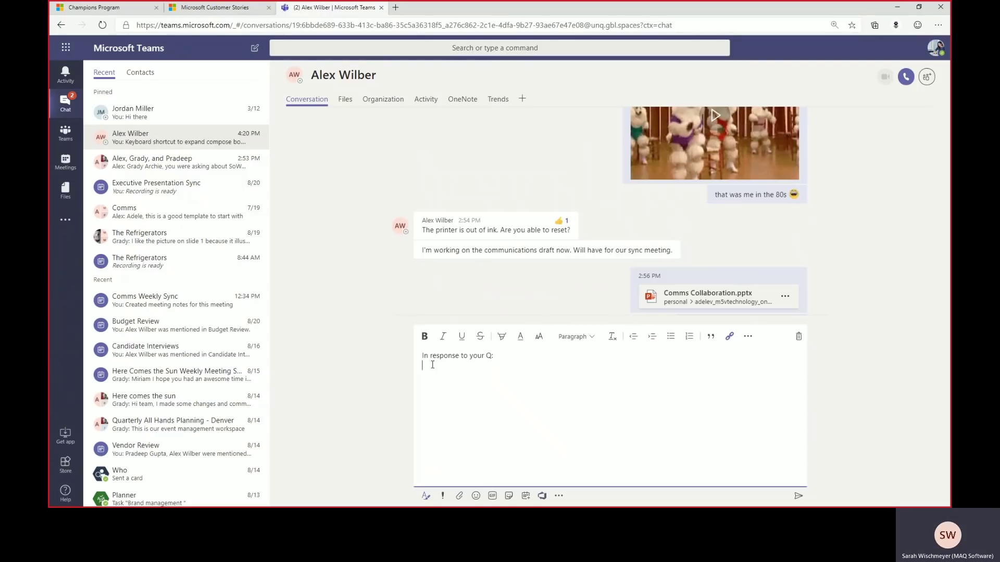
click(710, 337)
key(ctrl+v)
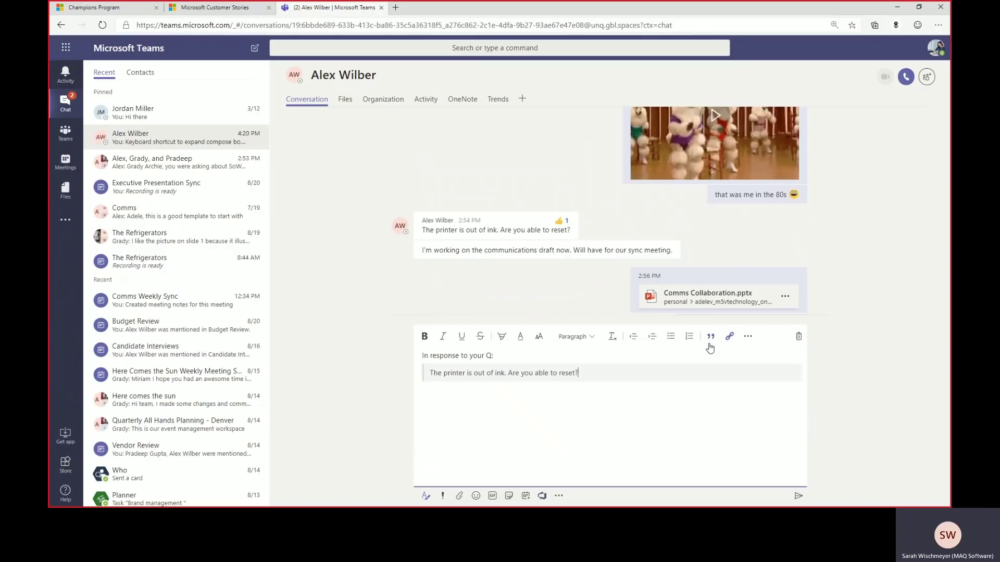
- Leave the quote block and write "we've update printer. works good." beneath it
key(Return)
key(Return)
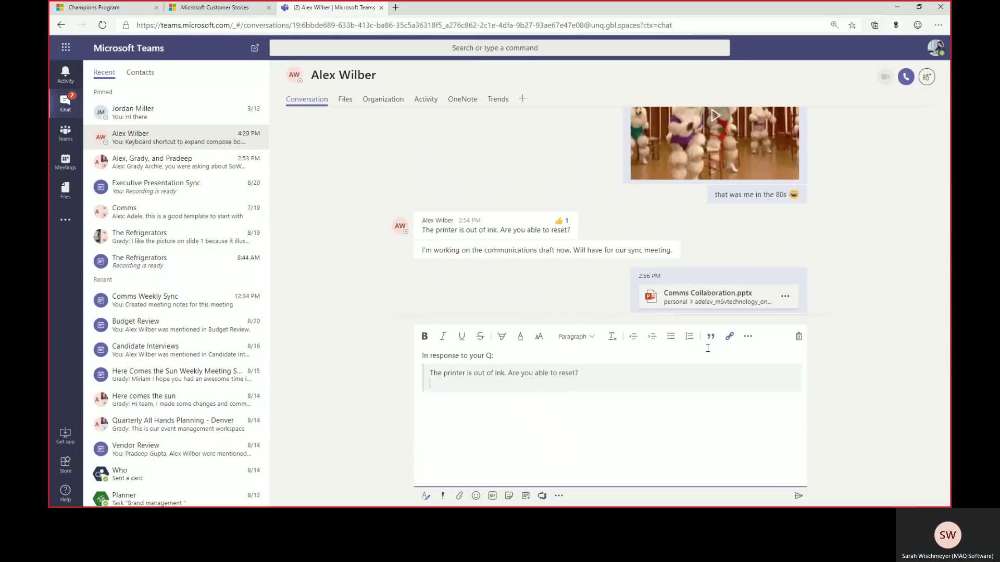
text(th)
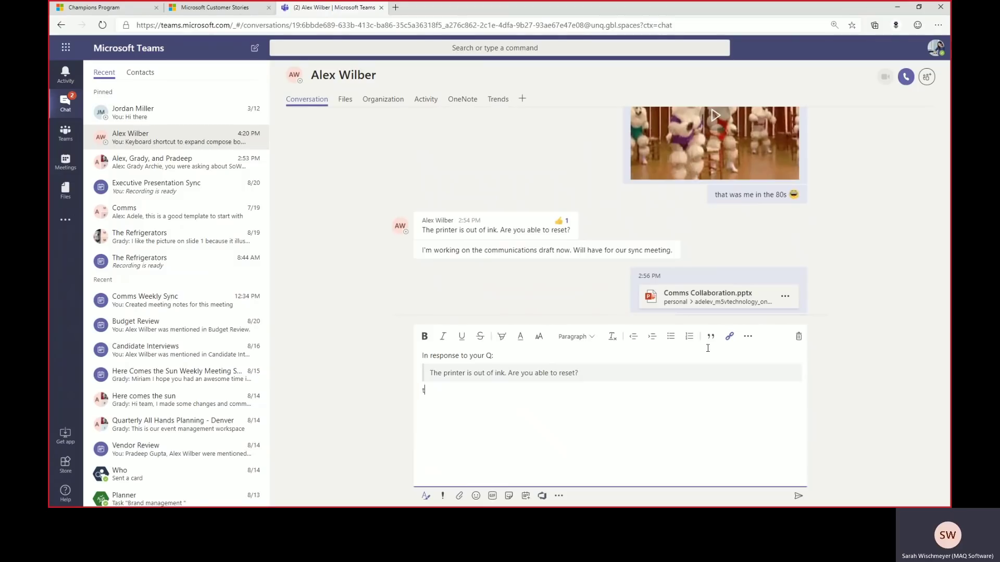
key(BackSpace)
key(BackSpace)
text(we've )
text(updat)
text(e print)
text(ed)
key(BackSpace)
text(r)
key(alt)
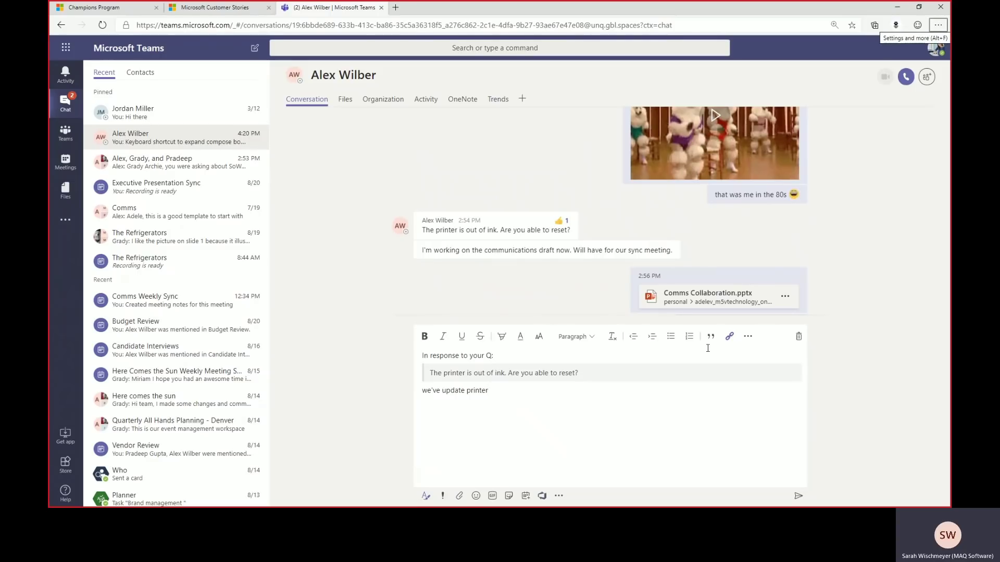
click(500, 401)
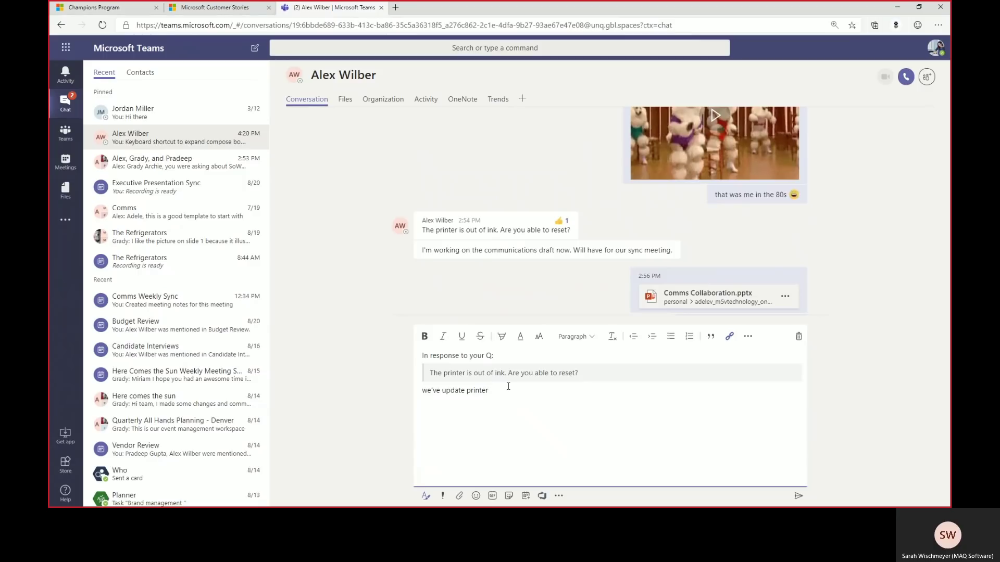
text(works )
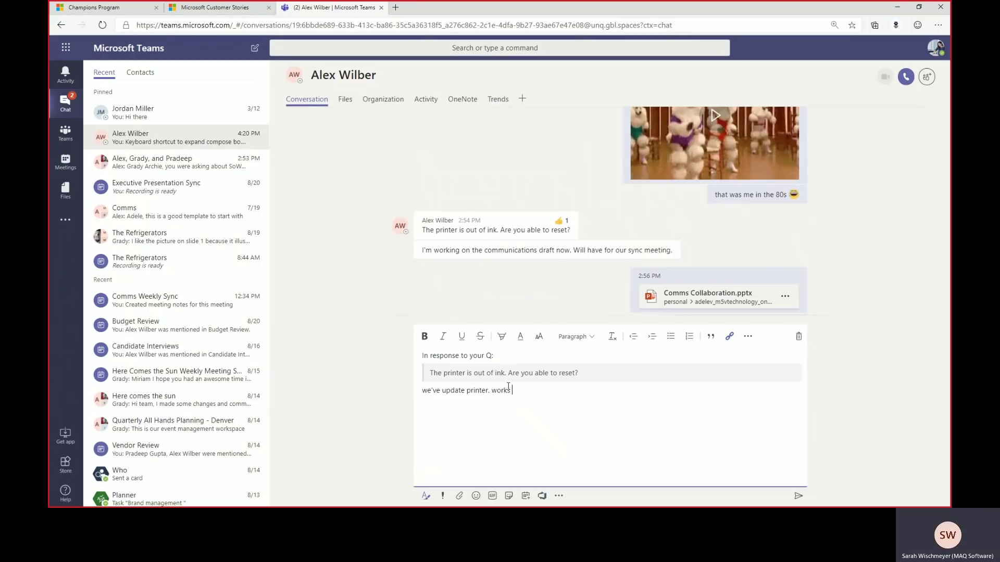
text(good.)
- Add the pizza emoji from the Windows emoji picker's food category at the end of the reply and send the message
key(super+period)
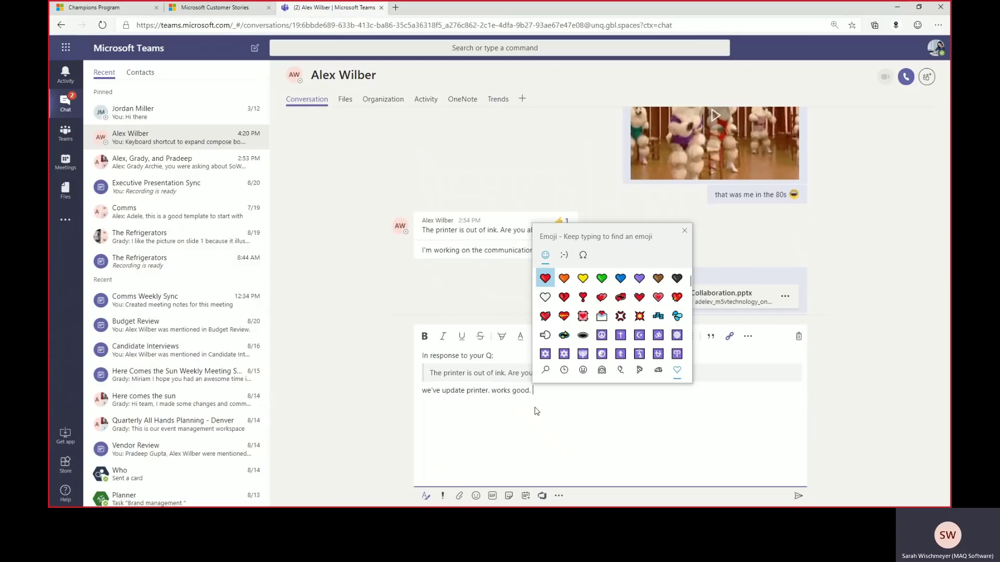
click(564, 255)
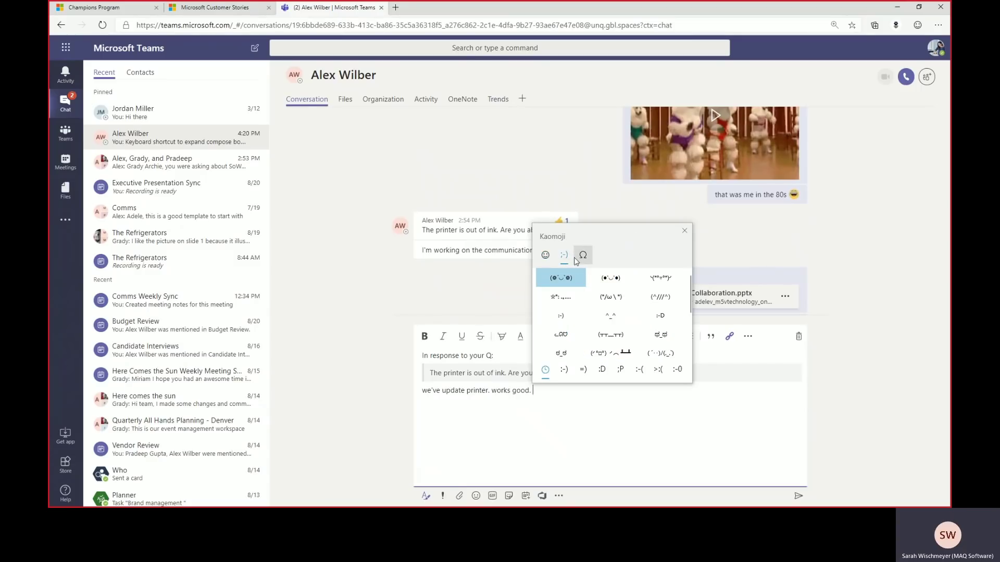
click(544, 256)
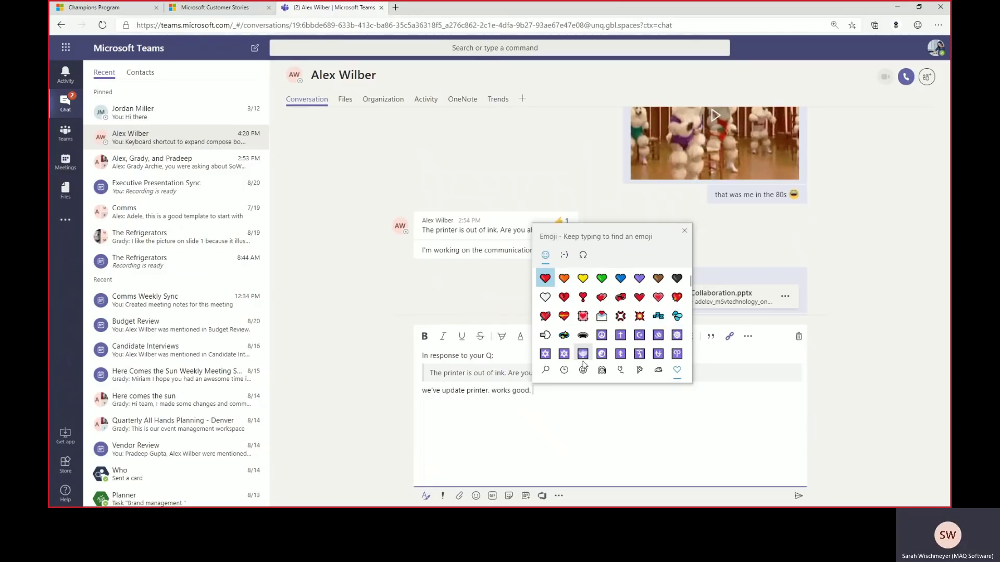
click(639, 370)
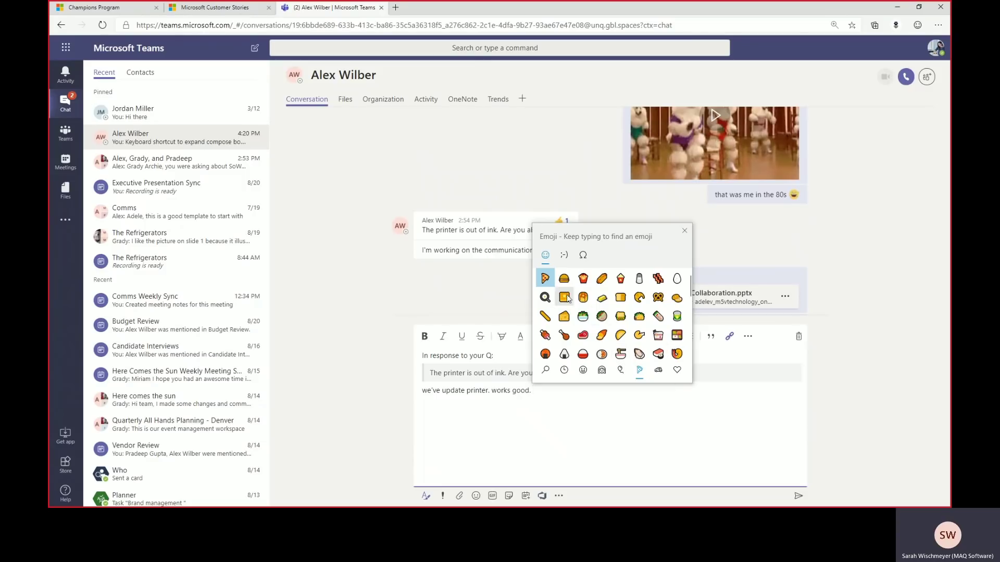
click(546, 281)
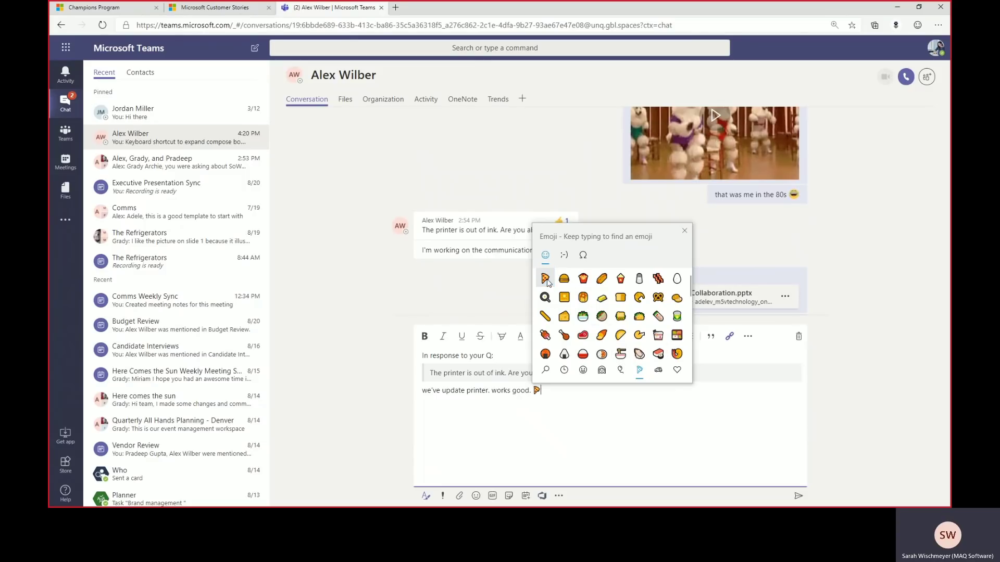
click(685, 231)
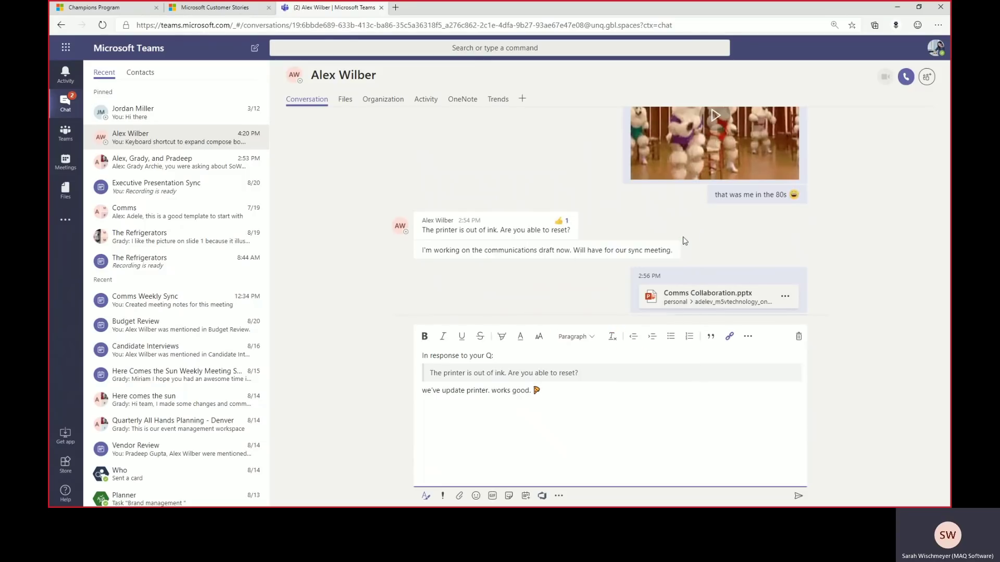
click(796, 497)
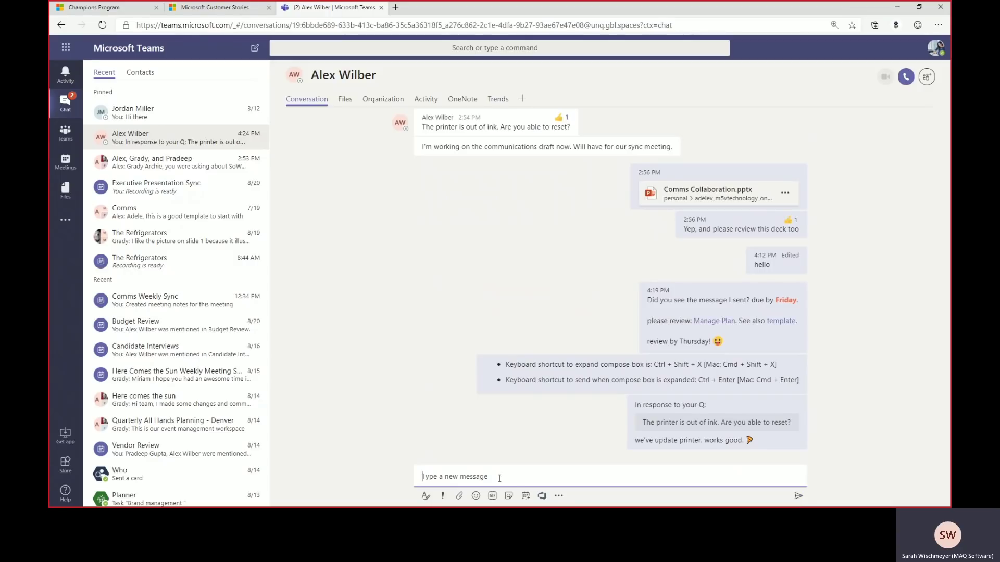
- Expand the compose box, start a code snippet in the message and set its language to CSS
click(425, 496)
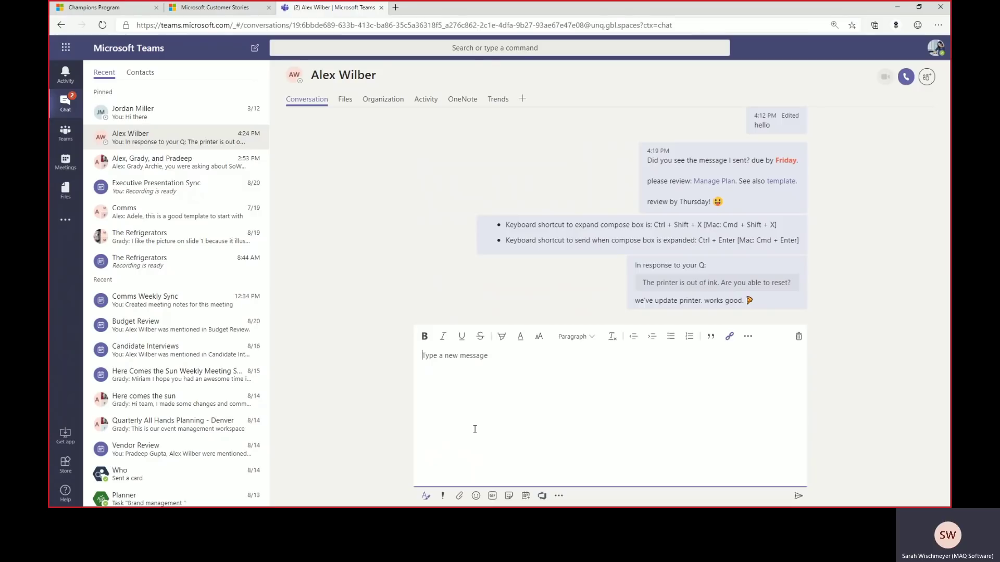
click(749, 337)
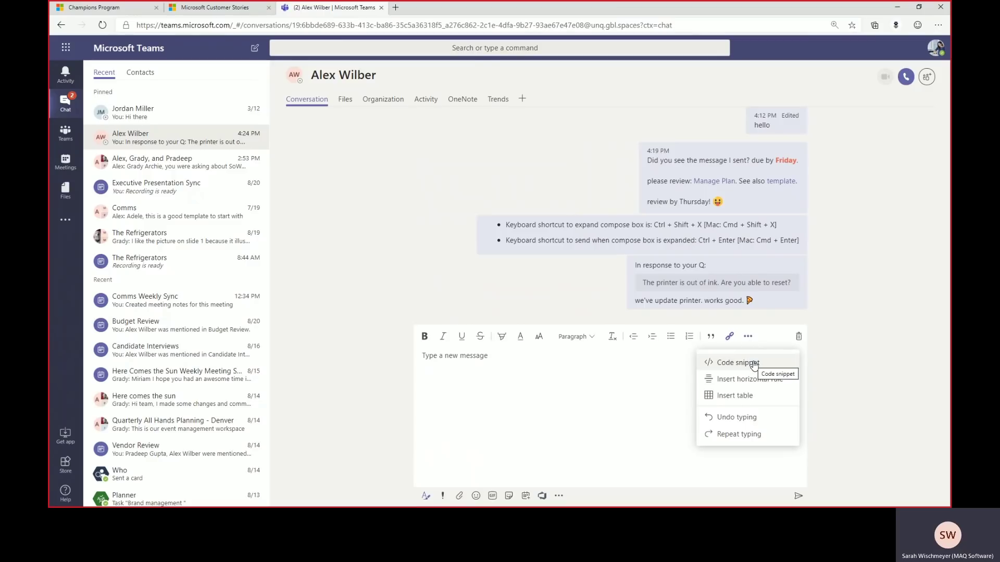
click(753, 364)
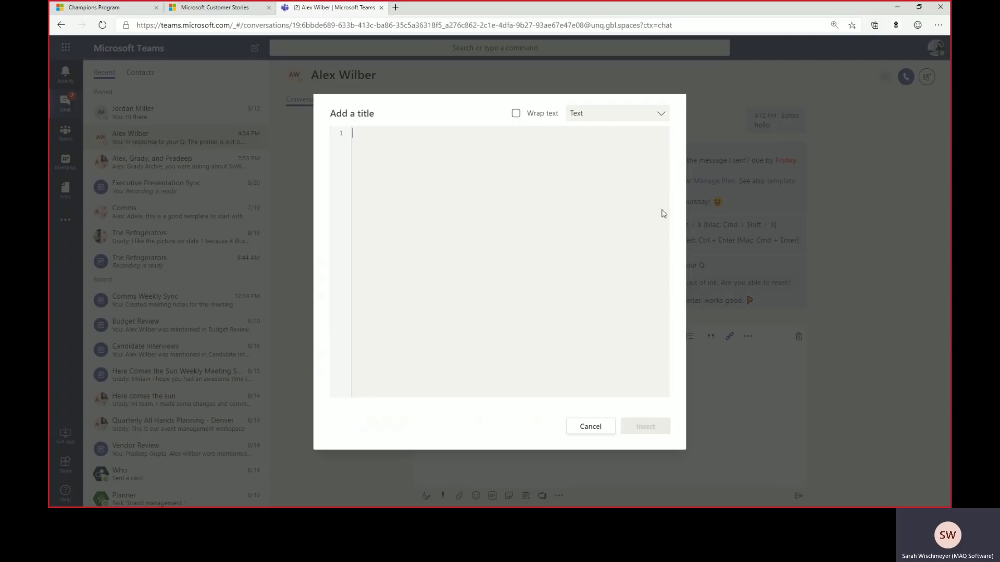
click(663, 117)
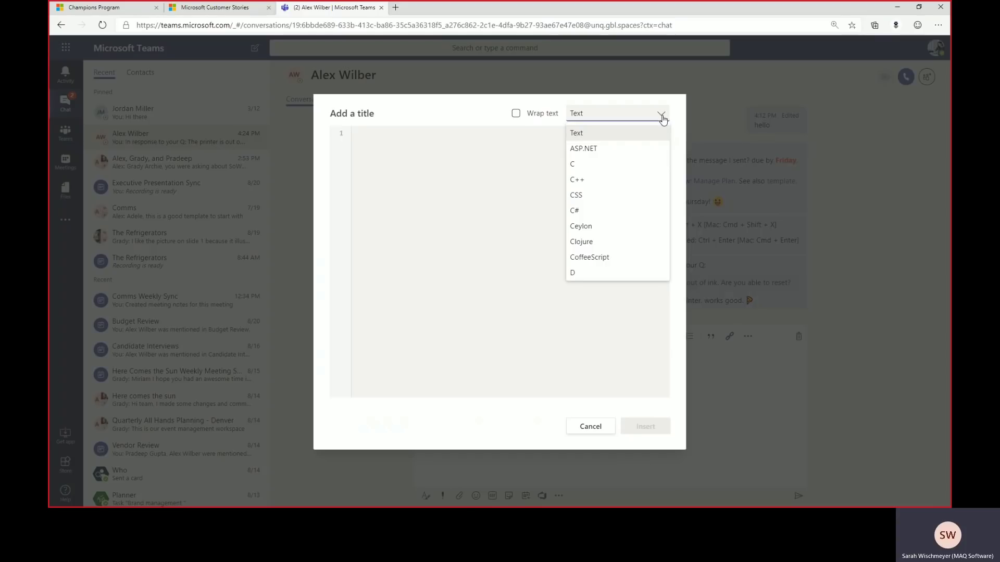
scroll(655, 176, down, 1)
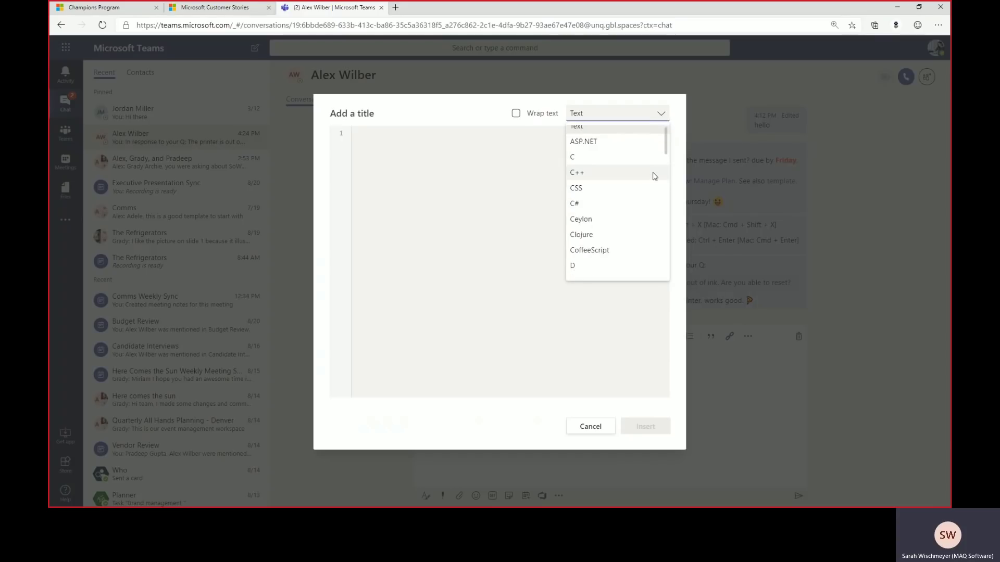
scroll(654, 176, down, 1)
scroll(655, 176, down, 1)
scroll(654, 176, down, 1)
scroll(655, 176, down, 1)
scroll(655, 176, down, 1)
scroll(654, 176, down, 3)
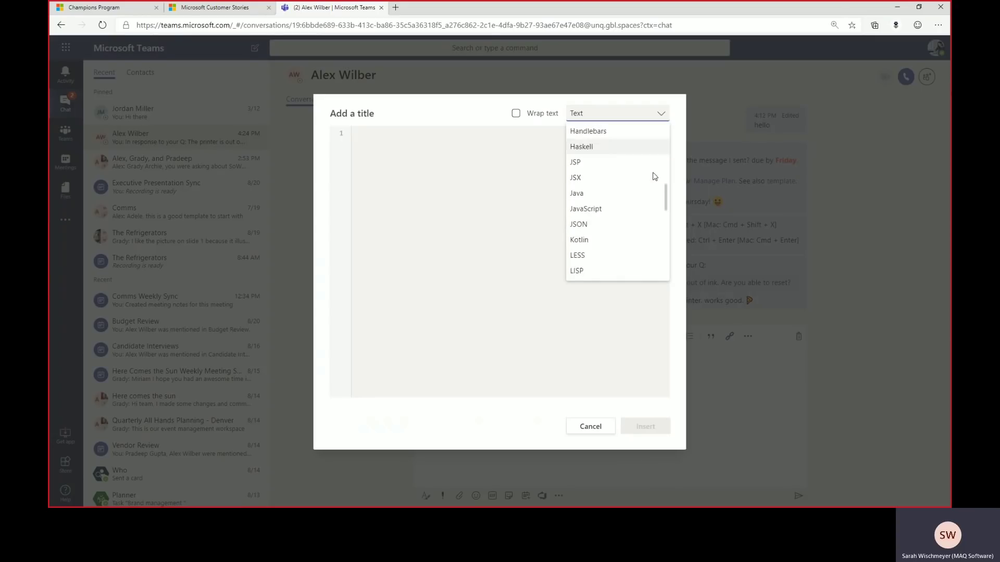
scroll(655, 178, down, 1)
scroll(654, 178, down, 2)
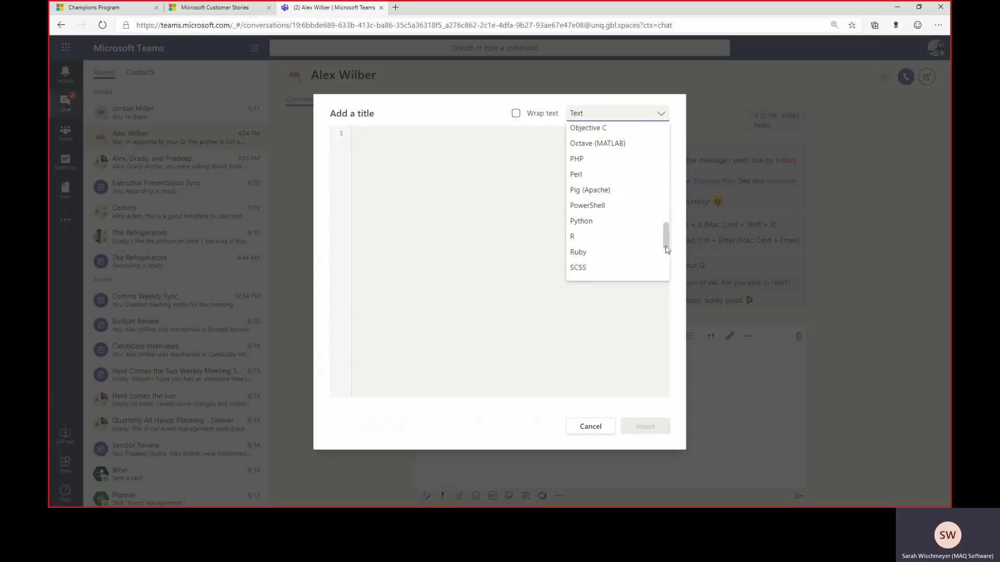
drag(664, 237, 666, 140)
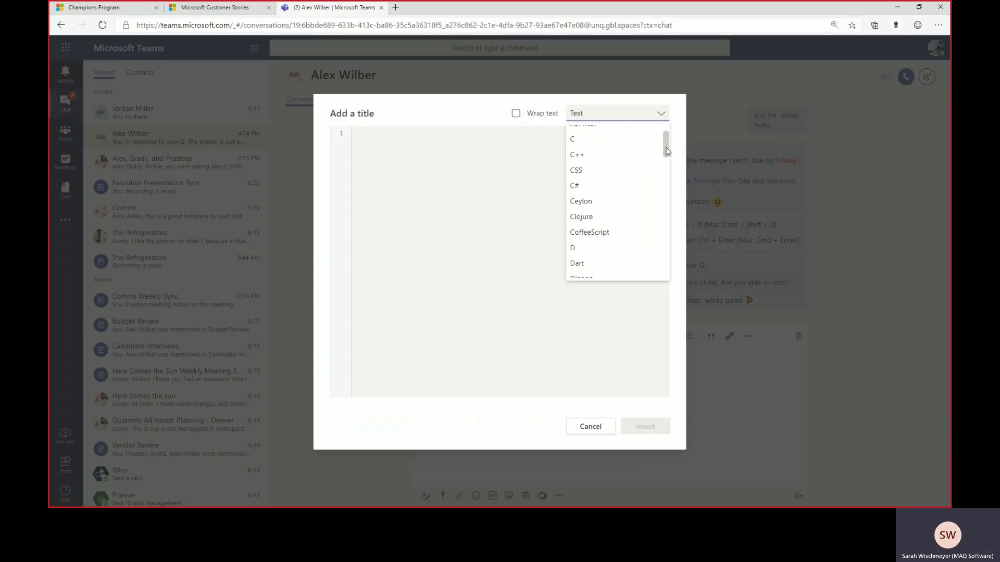
click(610, 168)
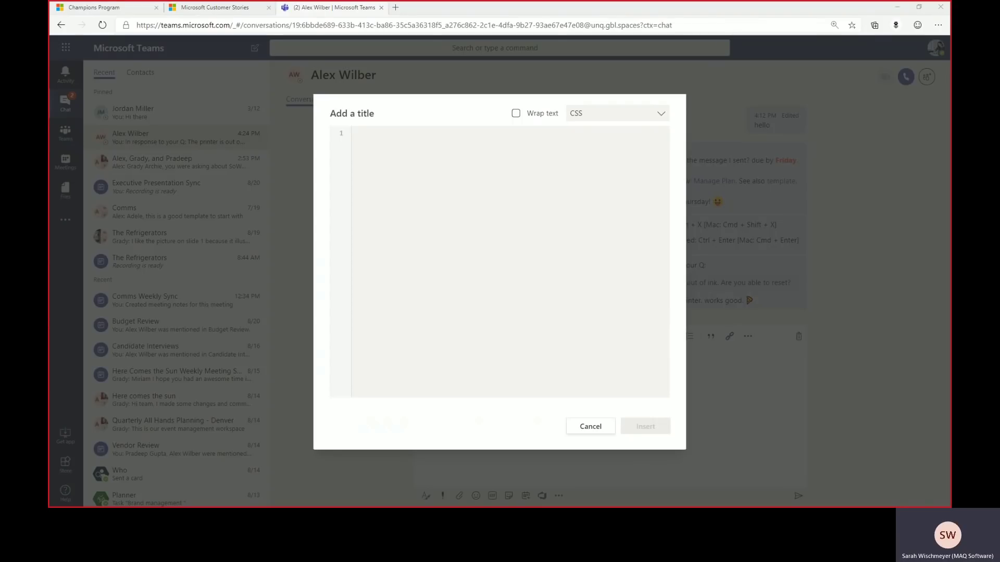
- Enter the code "a:active { color: #600; }" in the snippet and insert it into the message
click(366, 134)
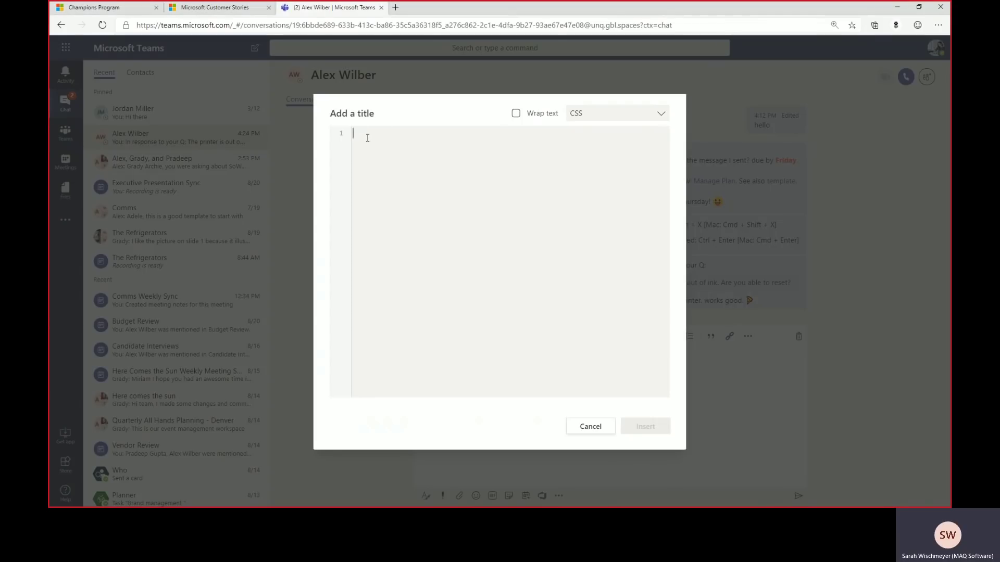
text(a:active { color: #600; })
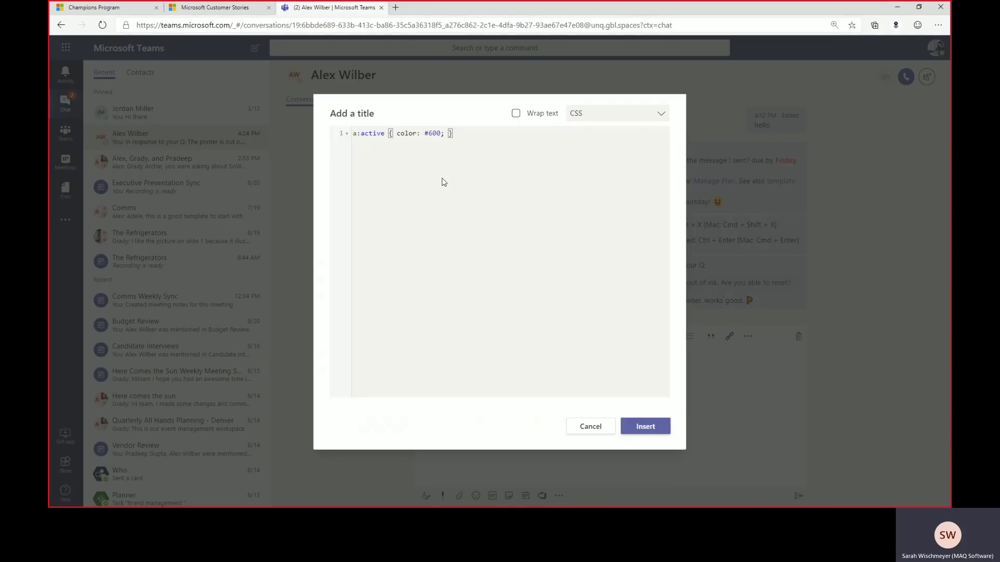
click(639, 432)
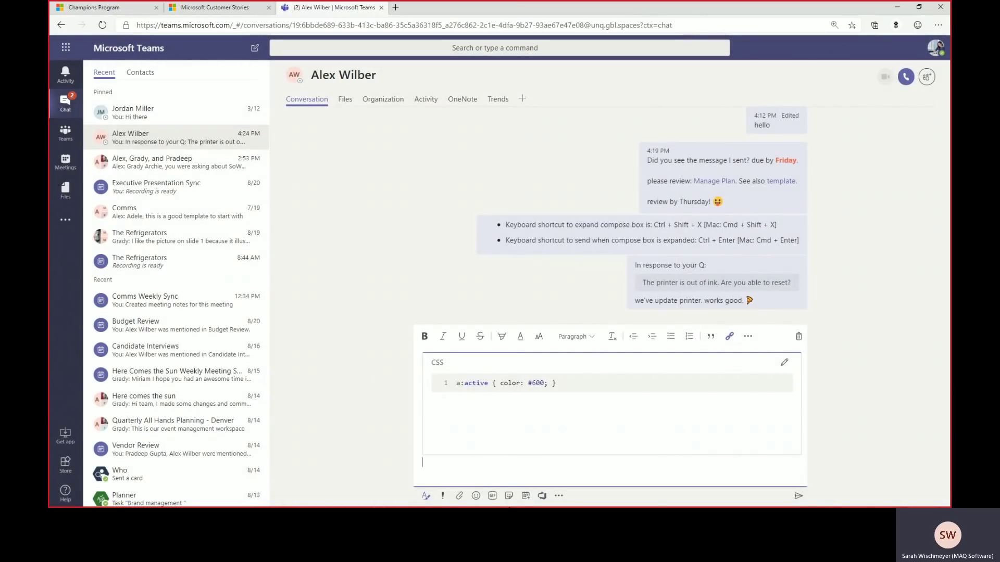
- Write "here;s the snippet for the SP webpage" below the code snippet and send the message
text(here;s the snippet for the SP webpages)
key(BackSpace)
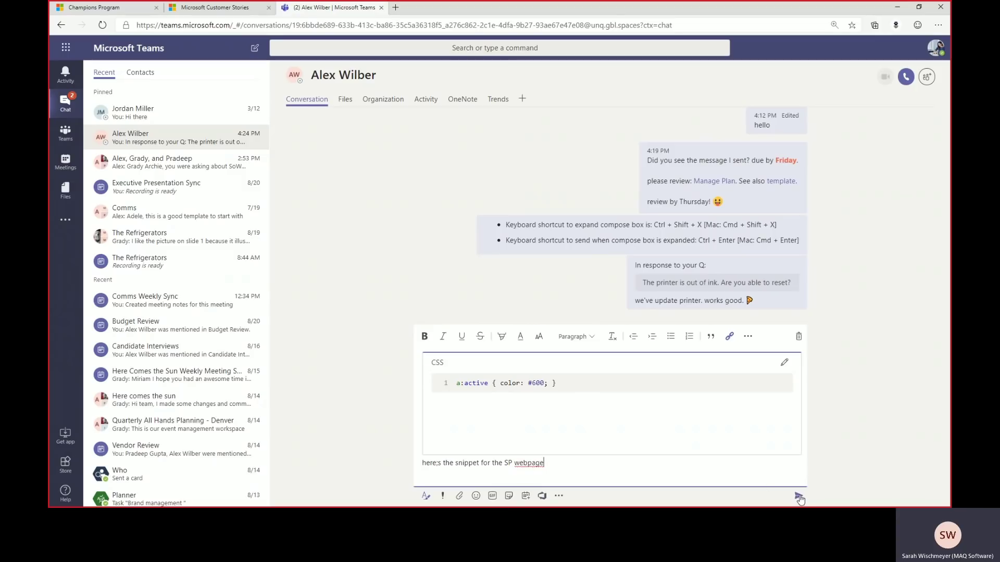
click(798, 496)
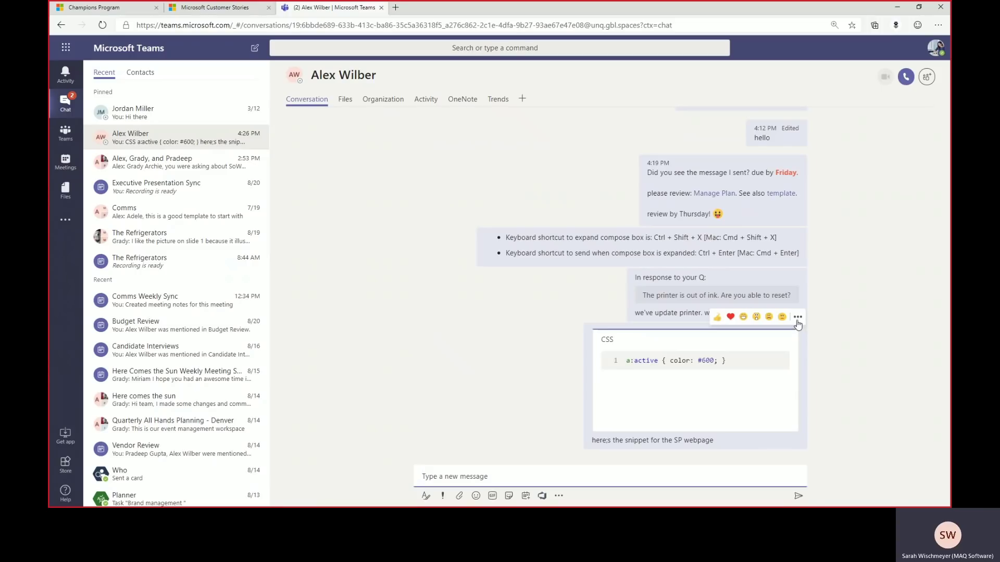
- Save the sent CSS snippet message and open the list of saved messages
click(798, 319)
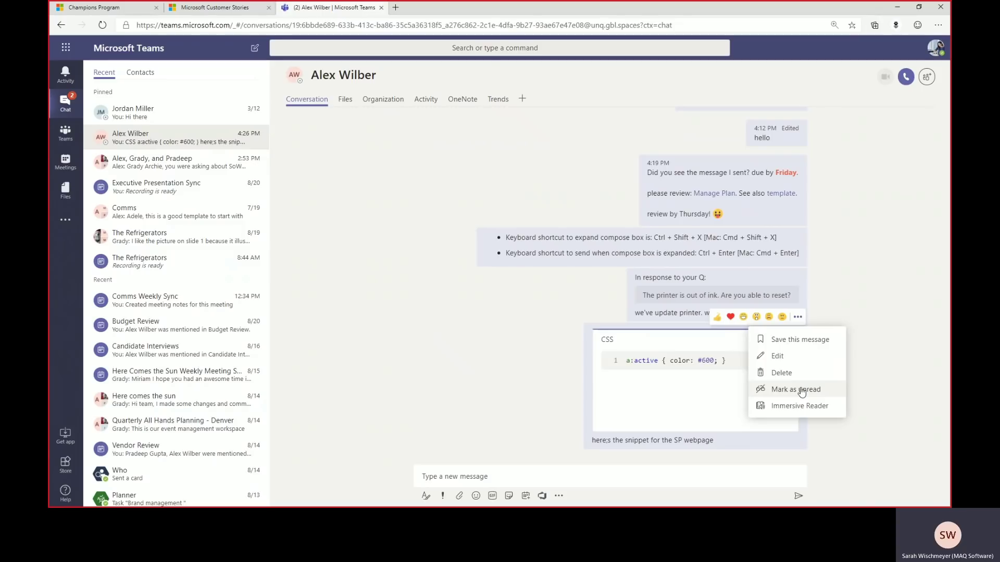
click(798, 341)
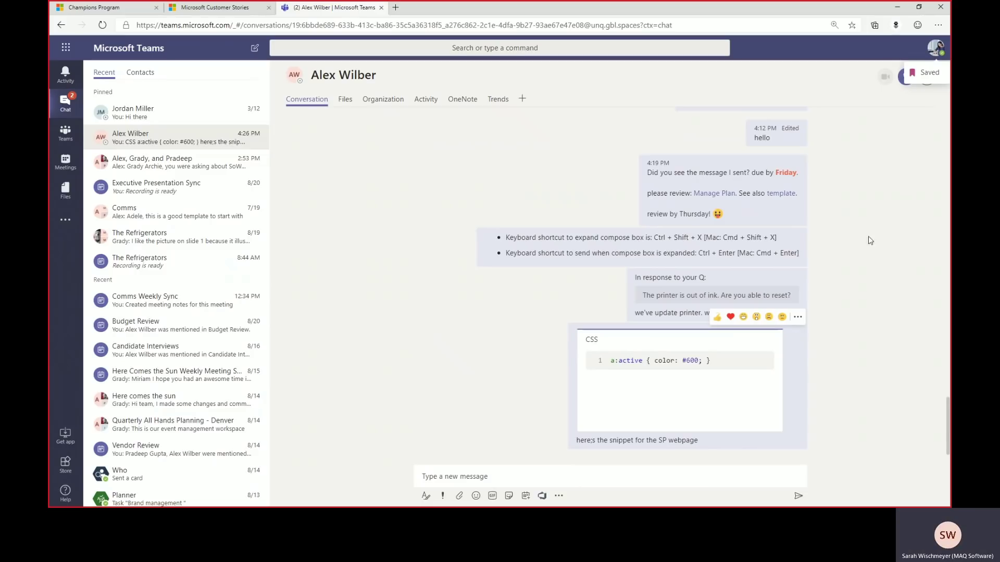
click(936, 50)
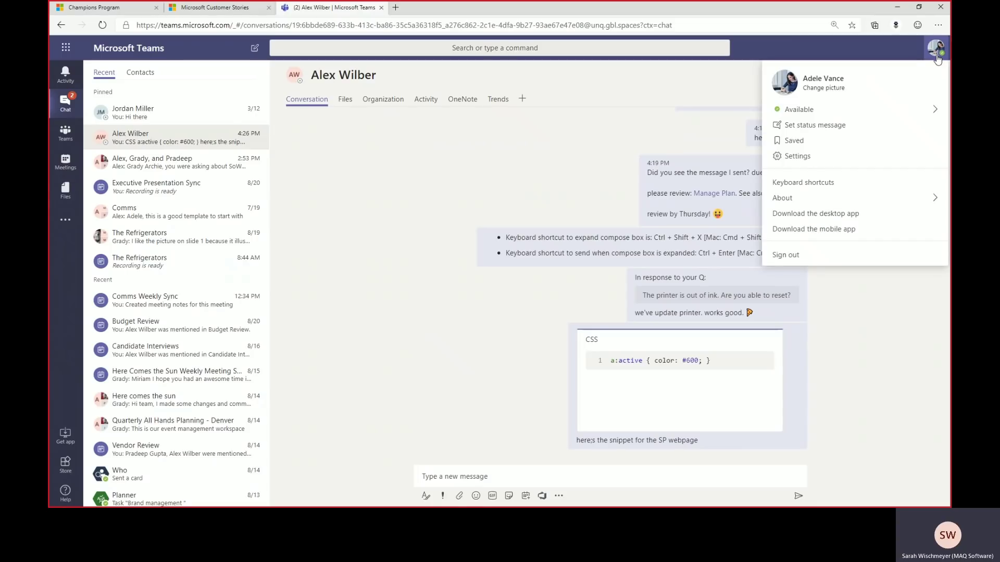
click(793, 141)
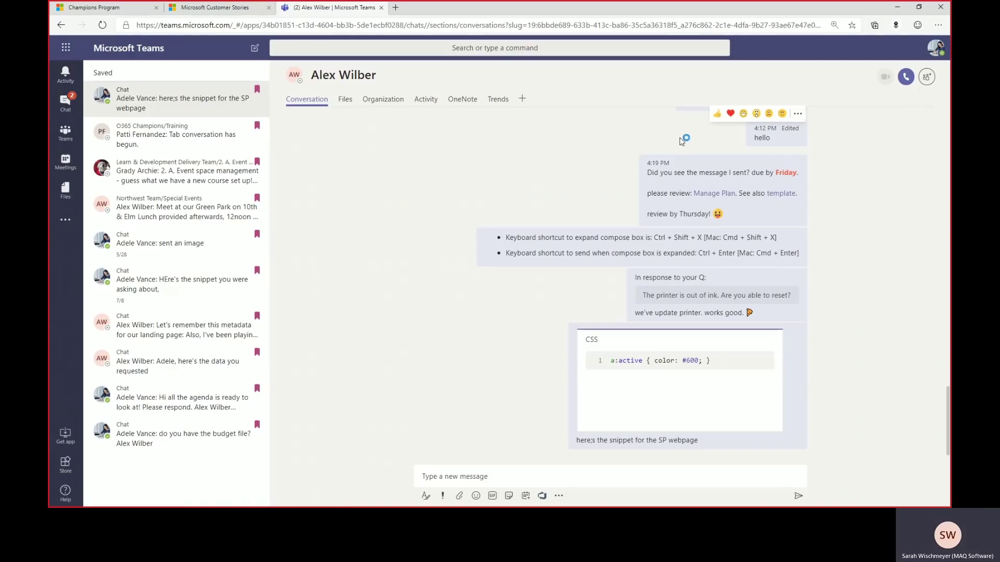
- View the saved event space post and image message, and remove the CSS snippet message from the saved messages
click(211, 172)
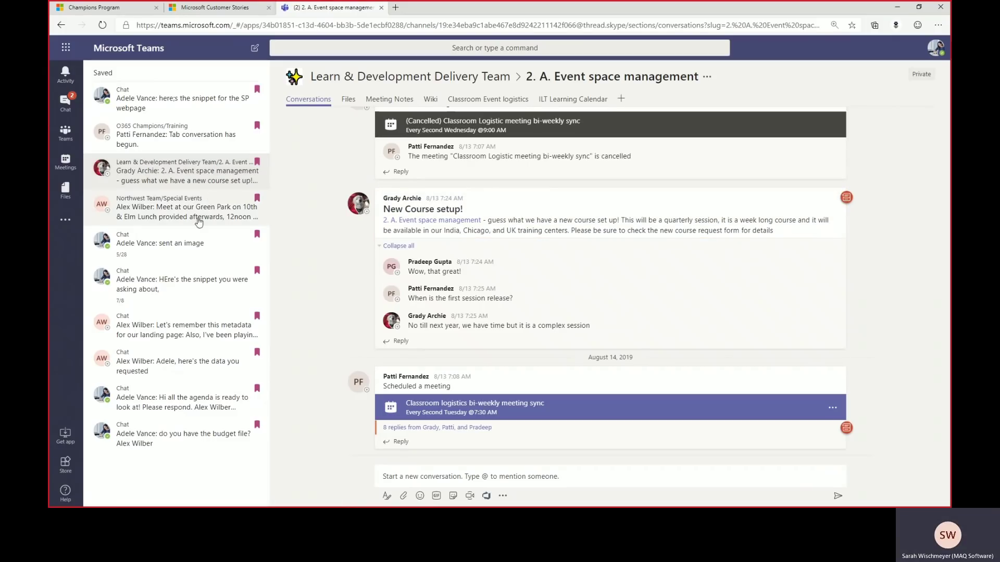
click(187, 247)
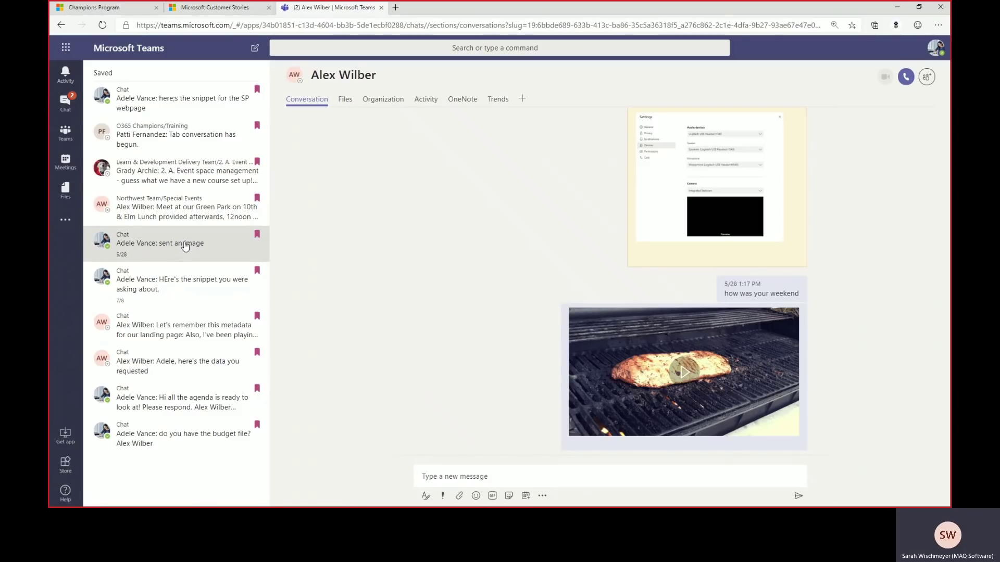
click(192, 104)
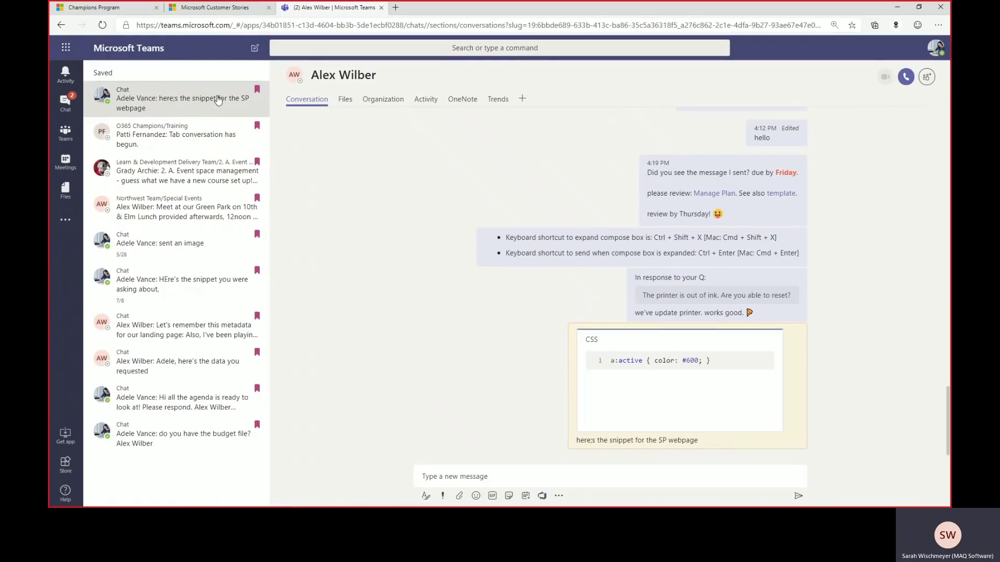
click(257, 94)
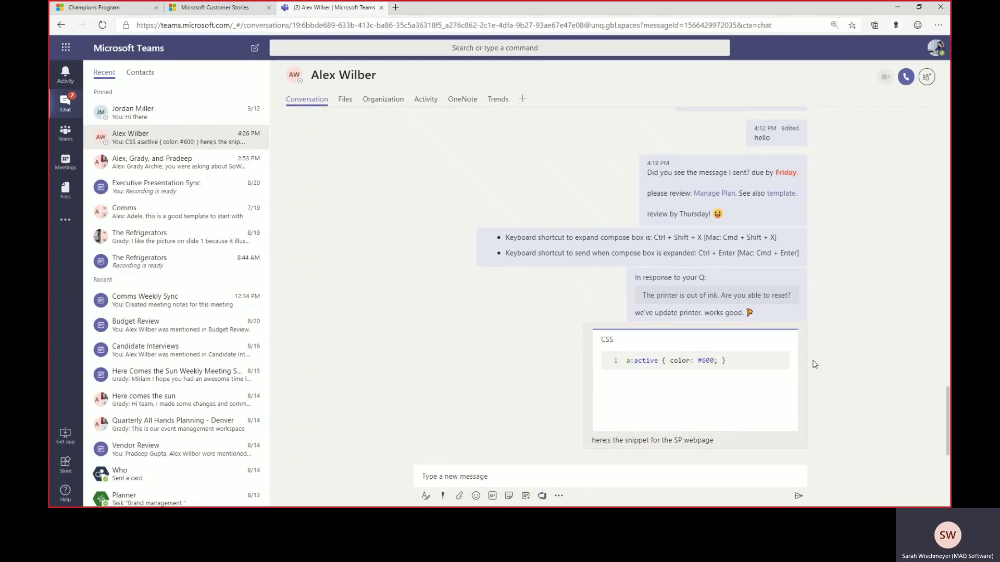
- View the delivery priority options, and edit the sent "Did you see the message I sent?" message to mark it as important
click(443, 495)
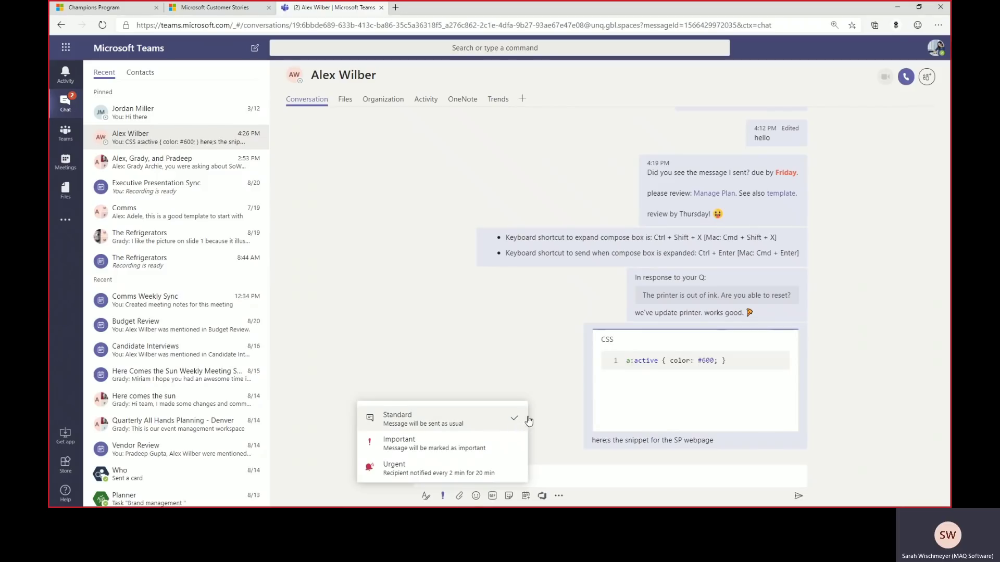
mouse_move(785, 202)
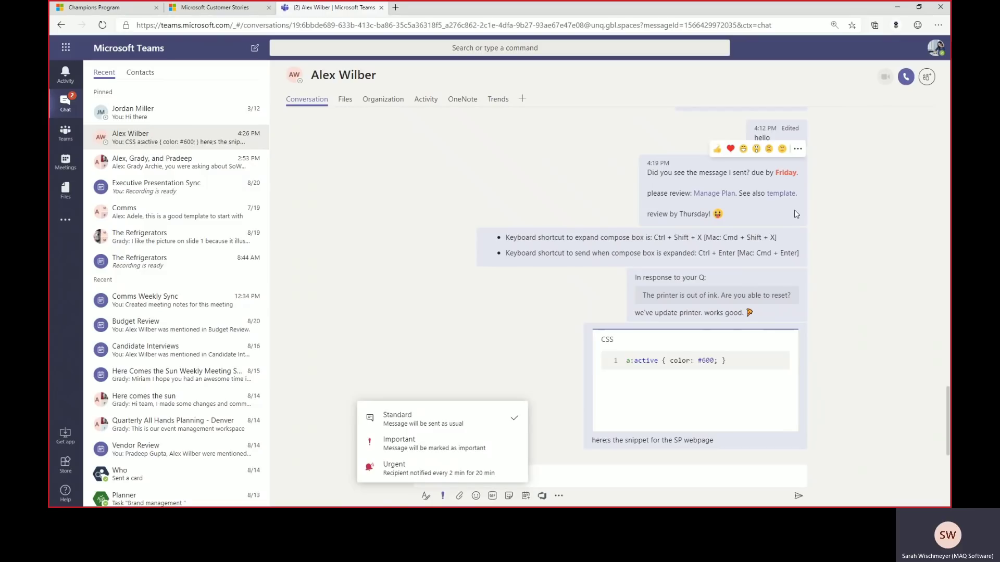
click(798, 153)
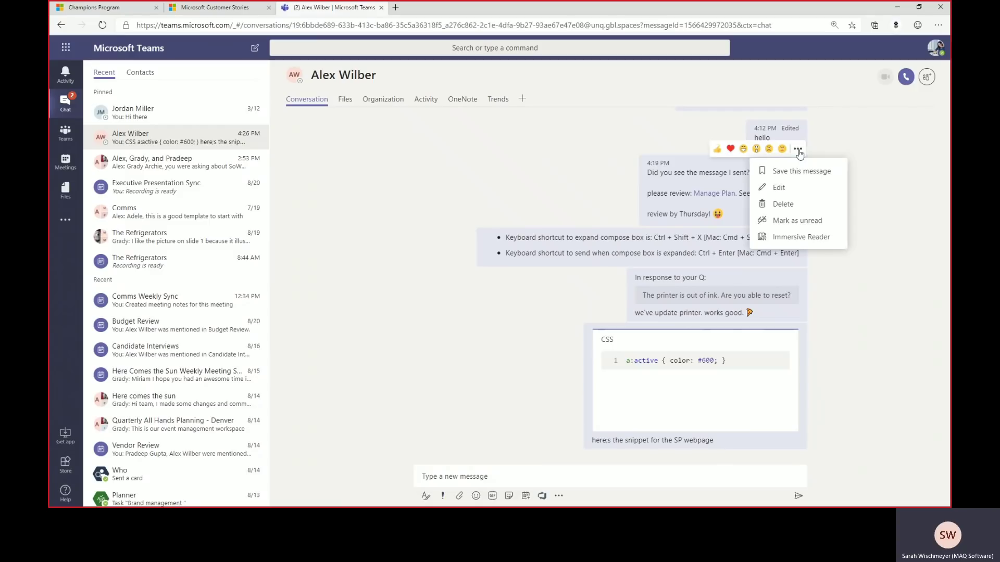
click(781, 188)
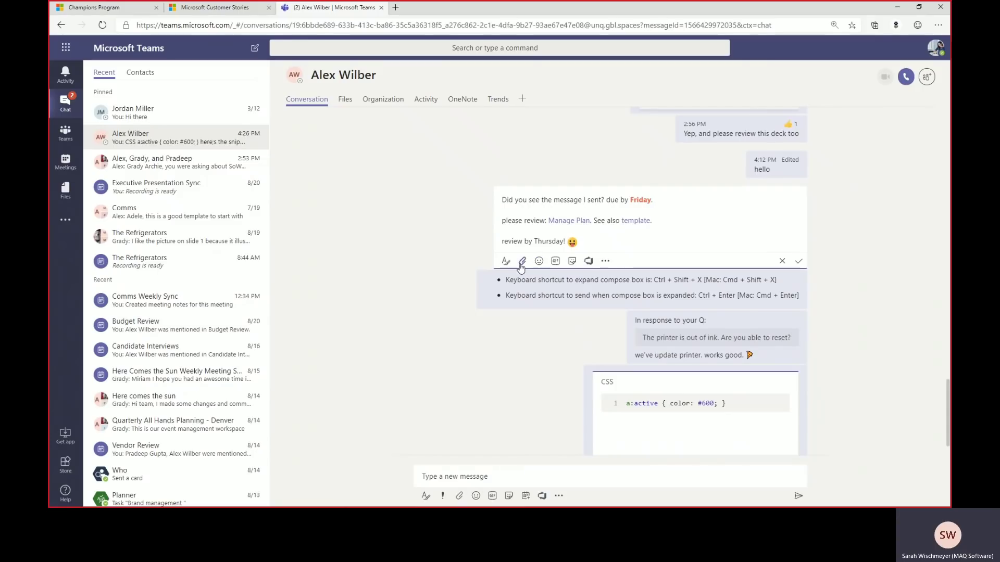
click(504, 264)
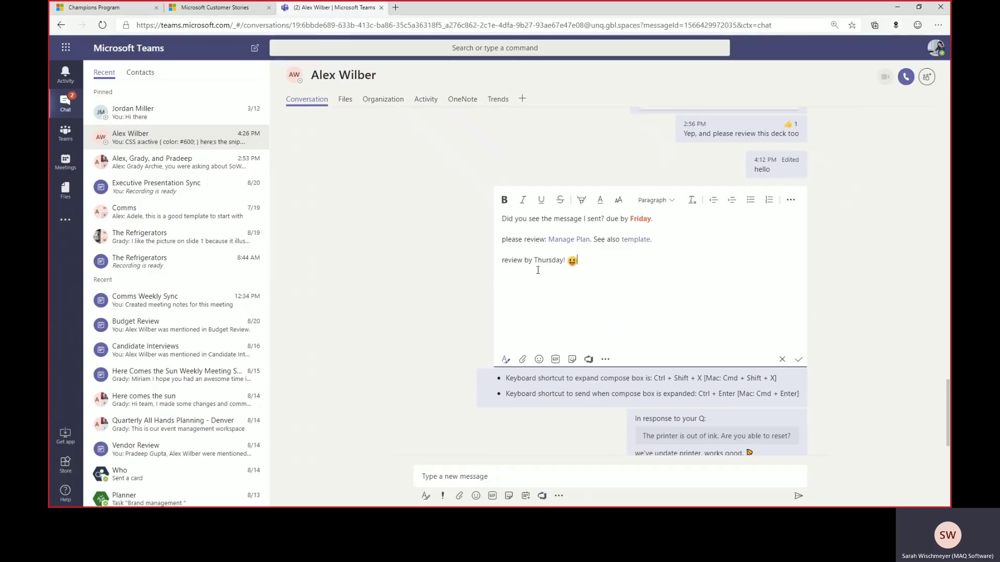
click(790, 200)
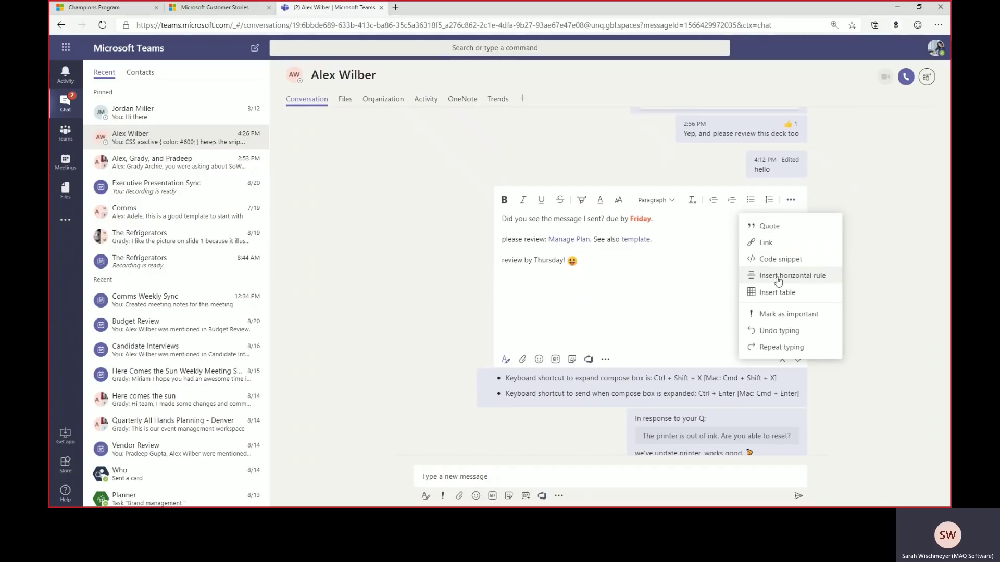
click(778, 315)
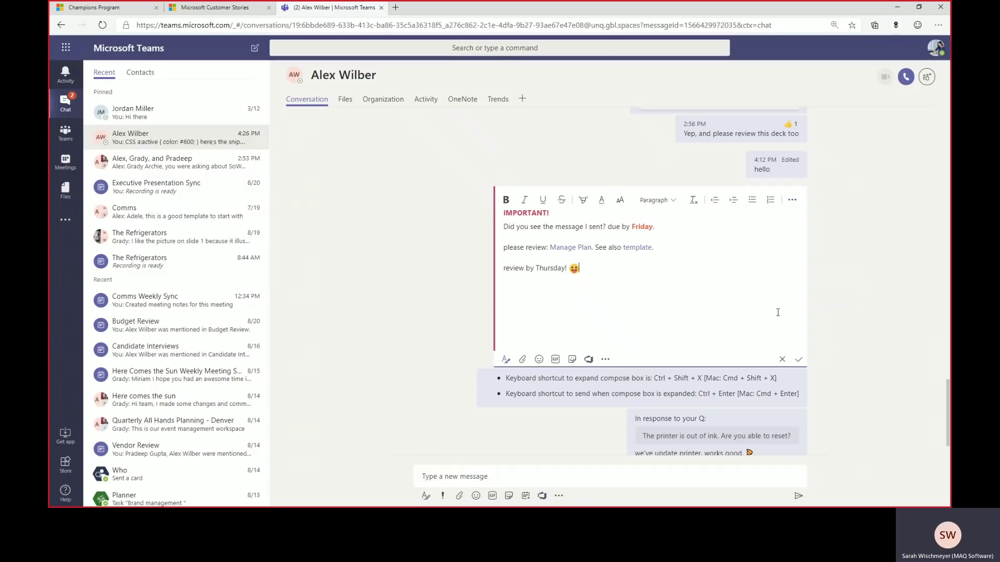
click(798, 360)
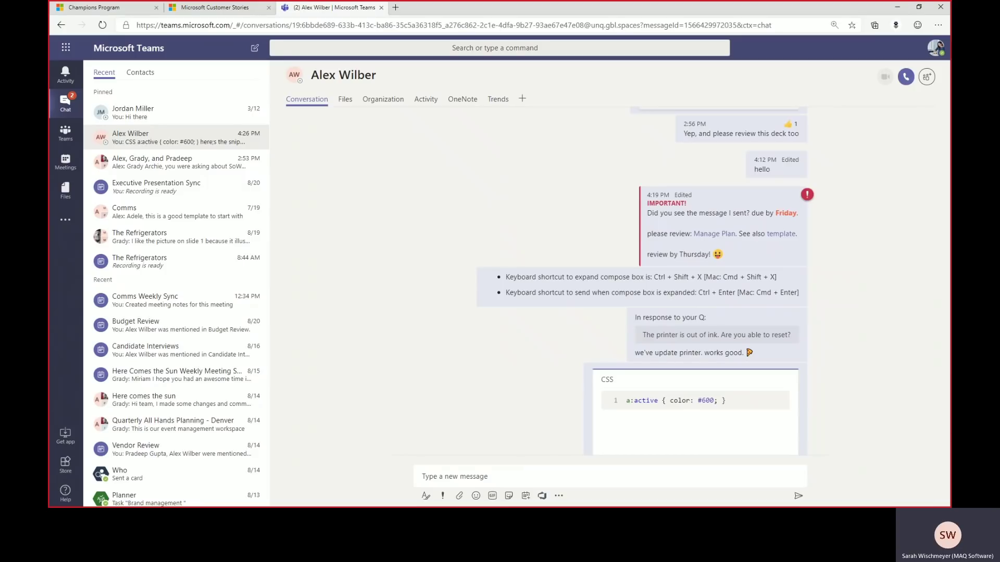
- Switch to Snip & Sketch, copy the screenshot of the device settings and close the window
key(alt+Tab)
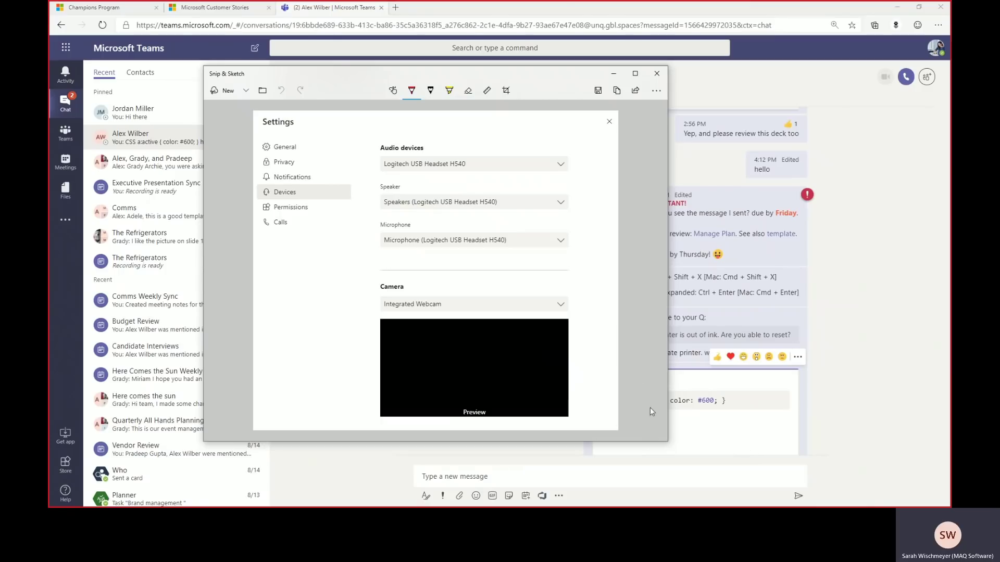
click(617, 92)
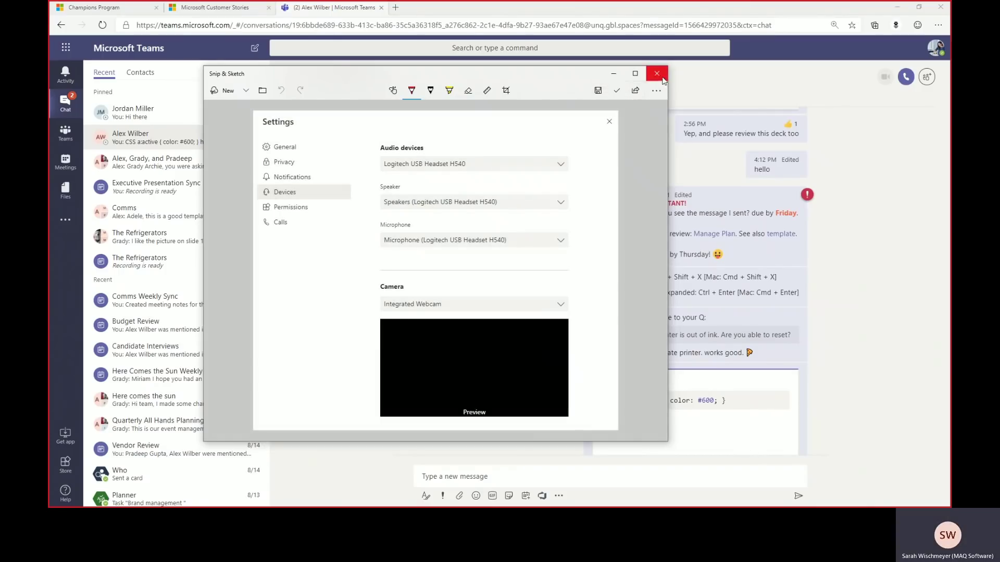
click(657, 75)
- Paste the copied settings screenshot into a new chat message and send it
click(453, 476)
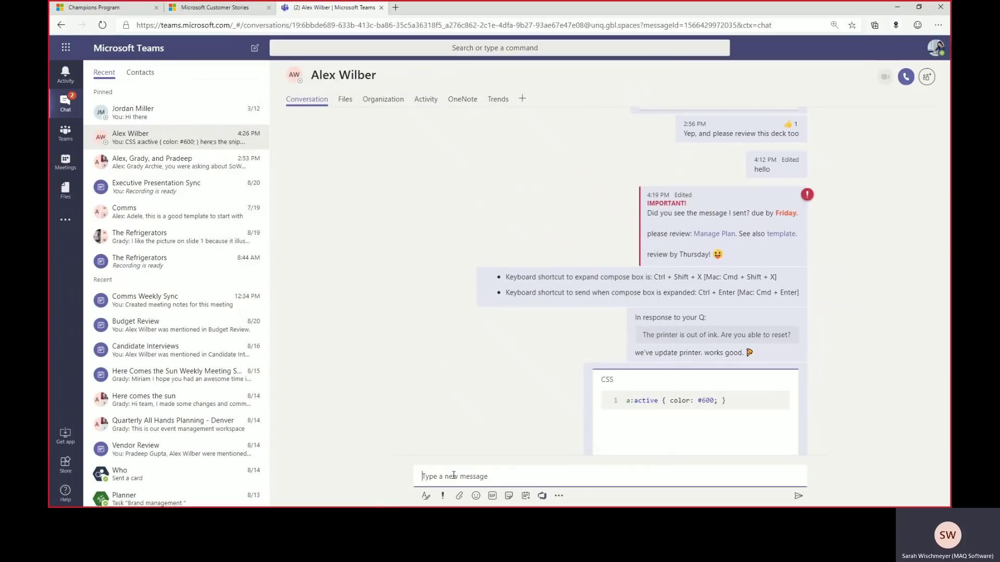
key(ctrl+v)
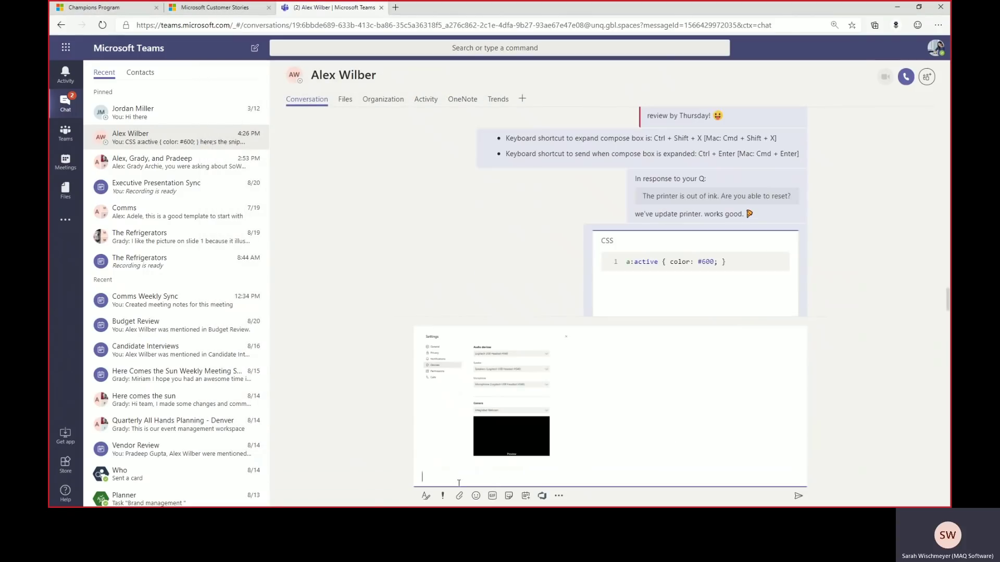
click(794, 498)
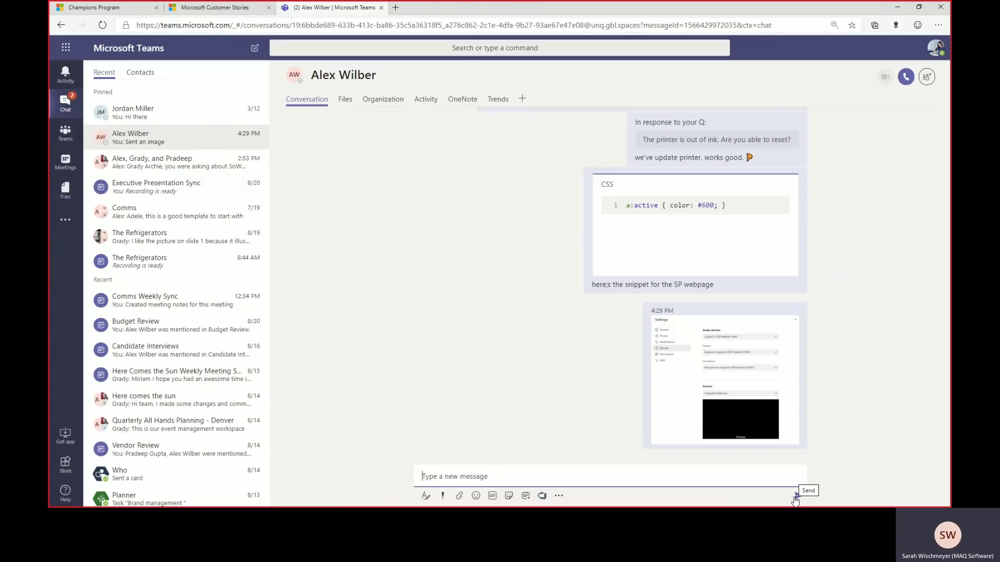
- View the sent settings screenshot enlarged, zoom in and out on it, and close the image viewer
click(746, 394)
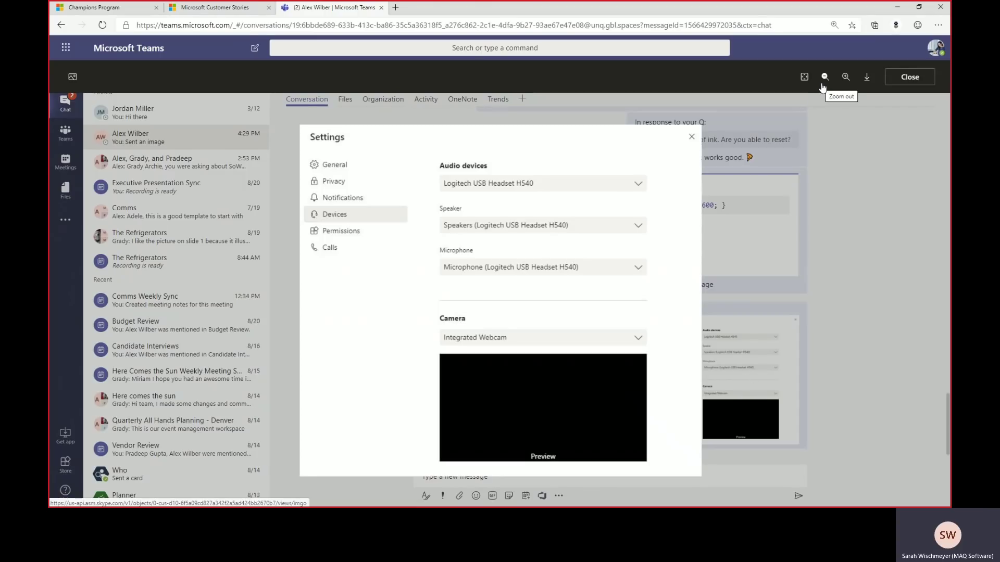
click(846, 78)
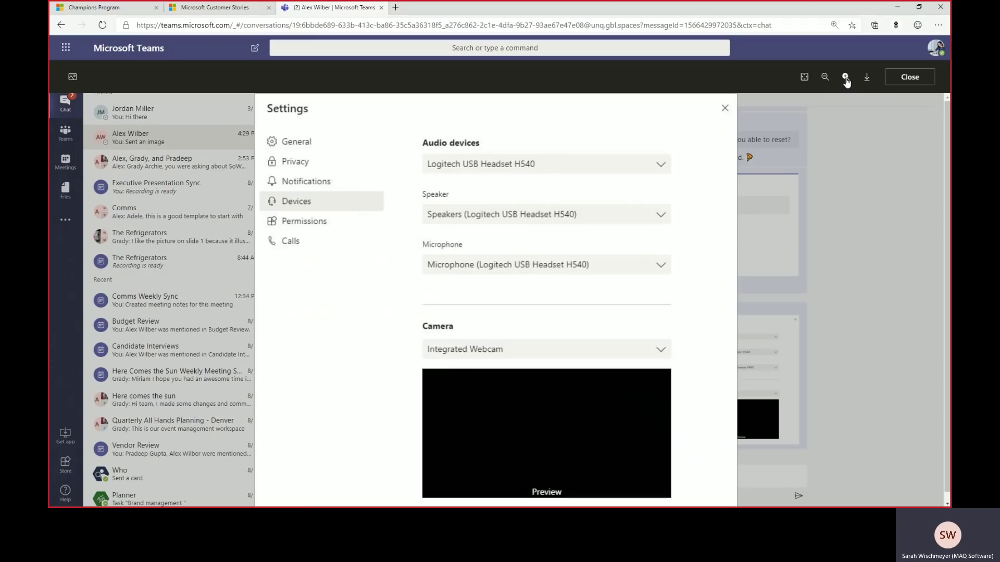
click(825, 79)
click(825, 78)
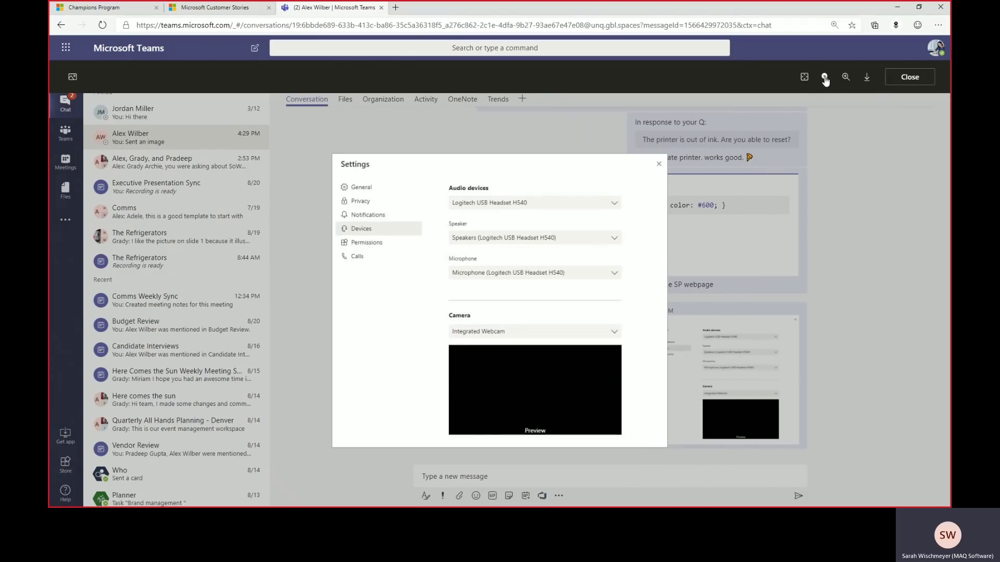
click(844, 78)
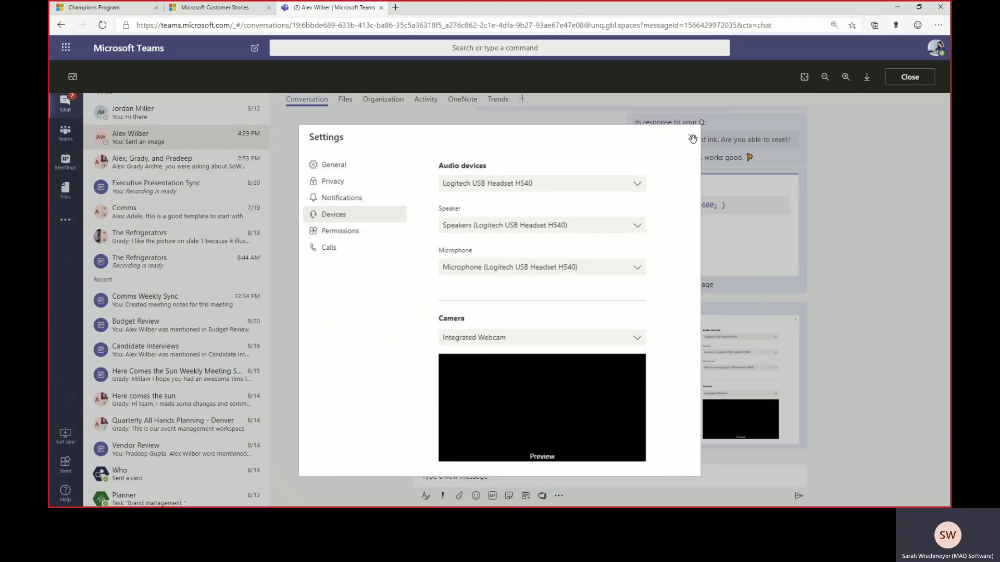
click(906, 76)
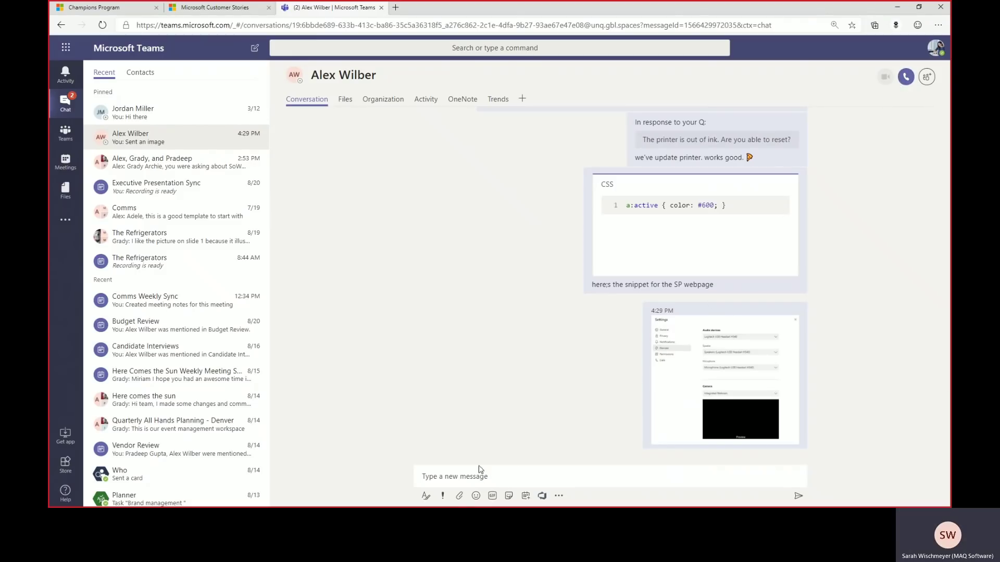
- Look through the files shared in this chat and return to the conversation
click(344, 104)
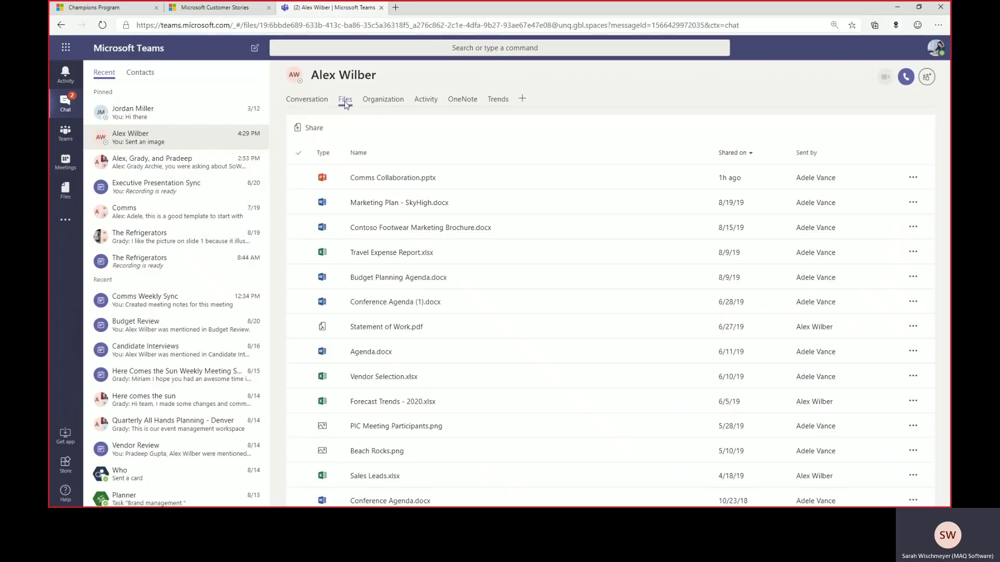
click(430, 262)
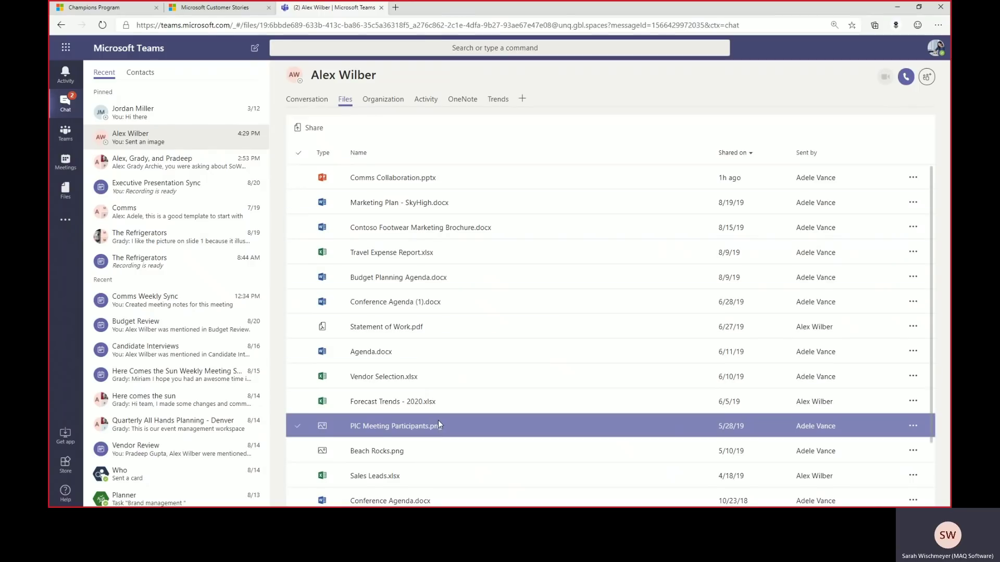
scroll(438, 421, down, 3)
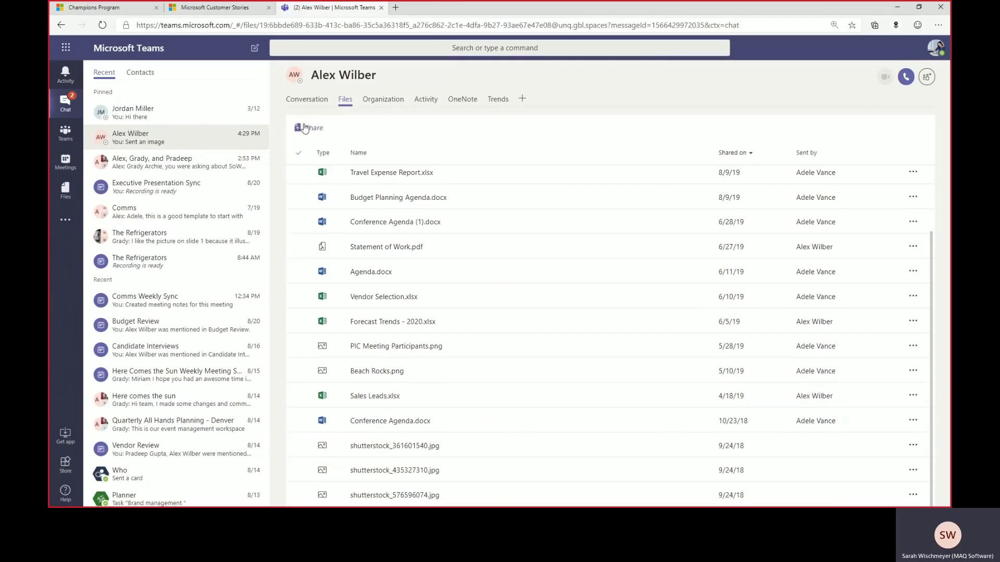
click(314, 104)
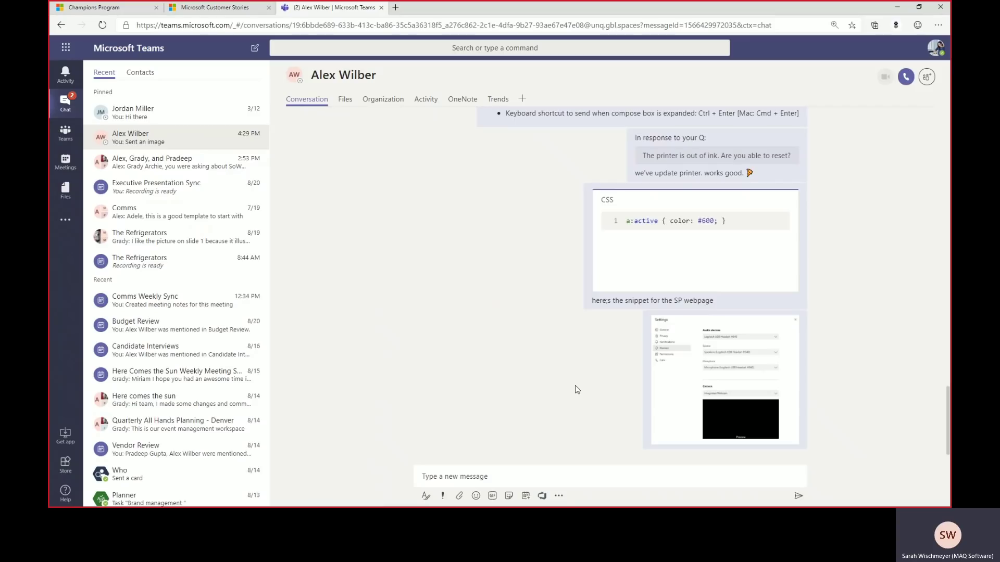
- Search the Giphy collection for "printer", choose one of the animated GIFs and send it in the chat
click(492, 496)
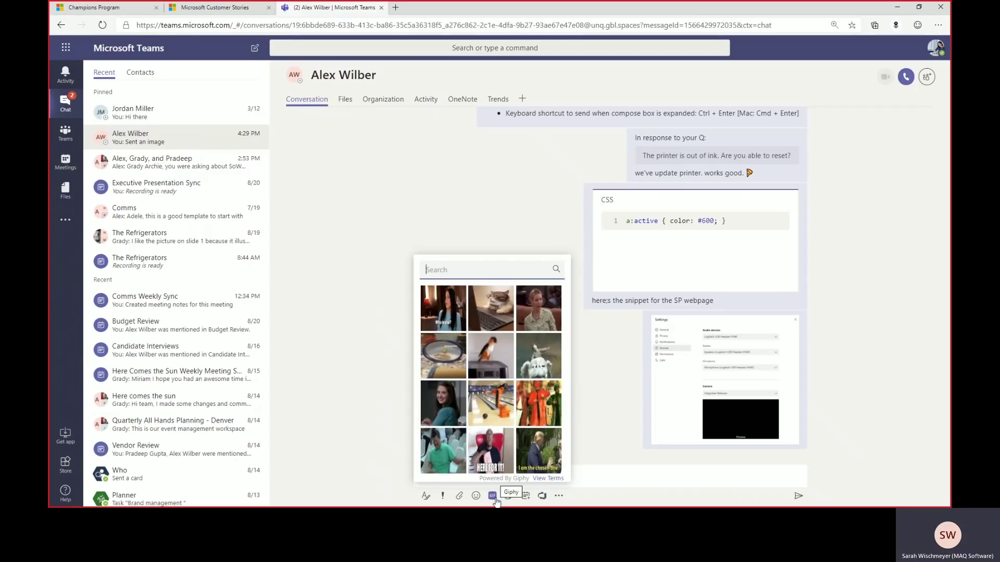
click(425, 271)
text(printer)
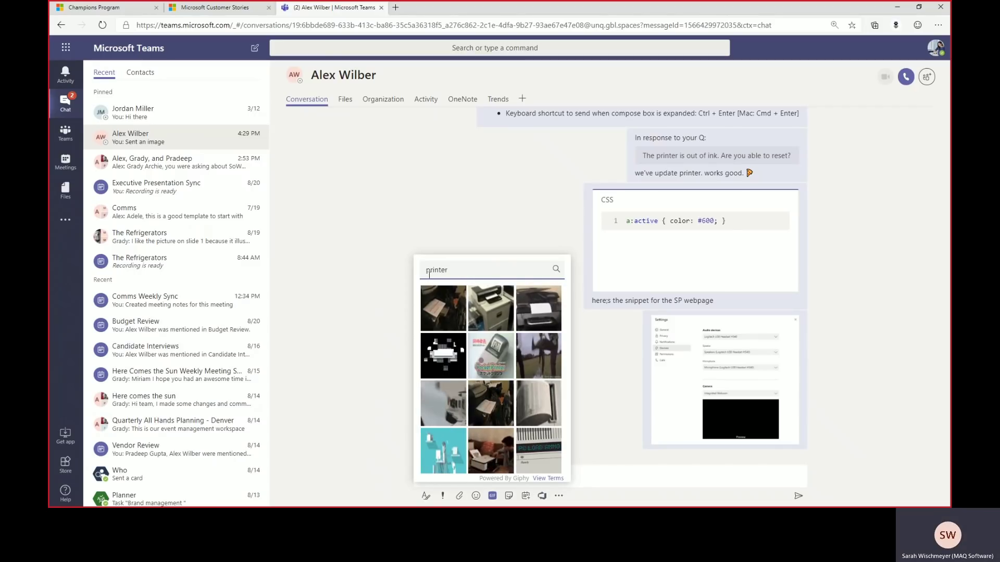
scroll(466, 359, down, 3)
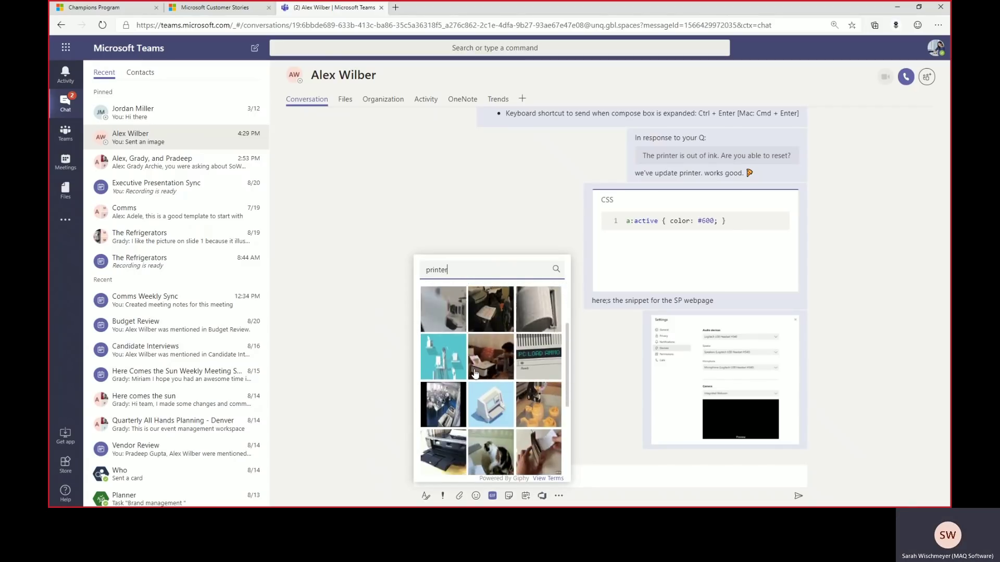
scroll(448, 383, up, 3)
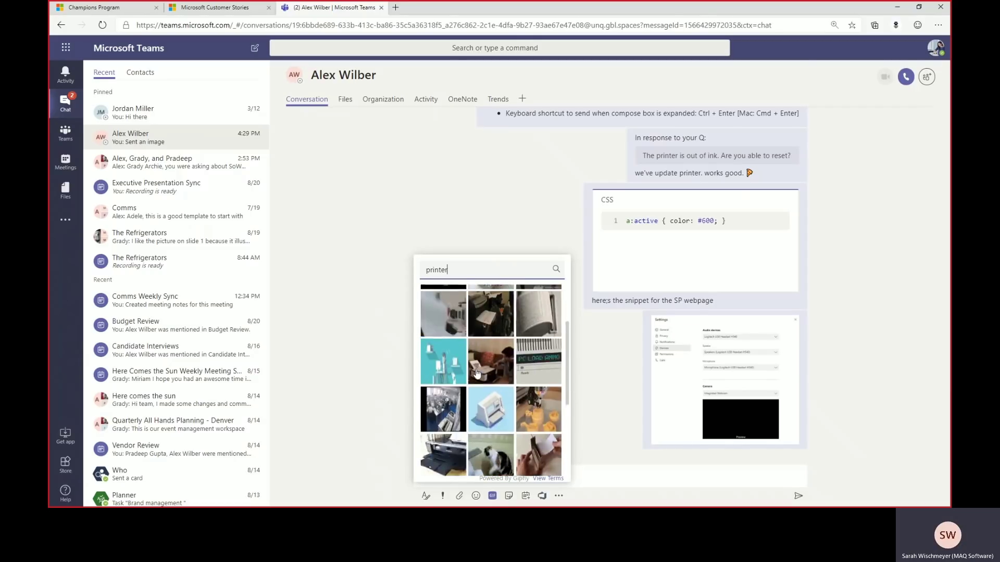
click(442, 387)
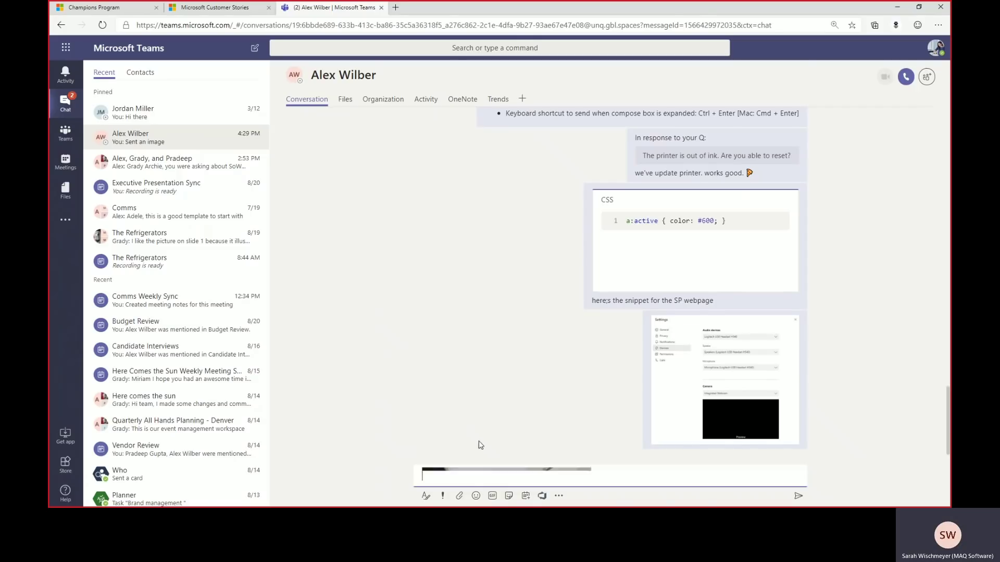
click(797, 496)
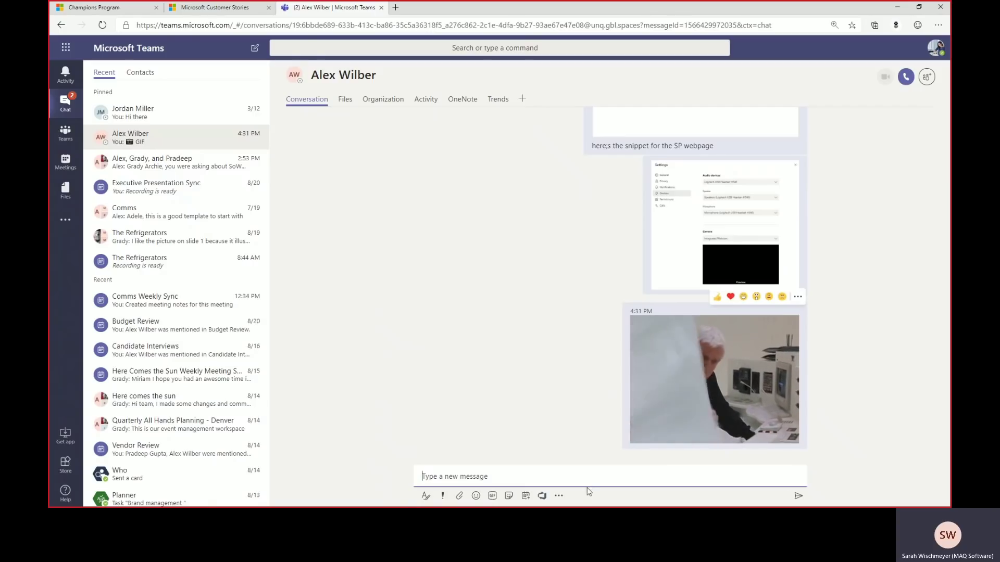
- View the YouTube extension's options, and send the chat partner a Creative Praise badge with the note "Comms onepagers look awesome!!!"
click(559, 497)
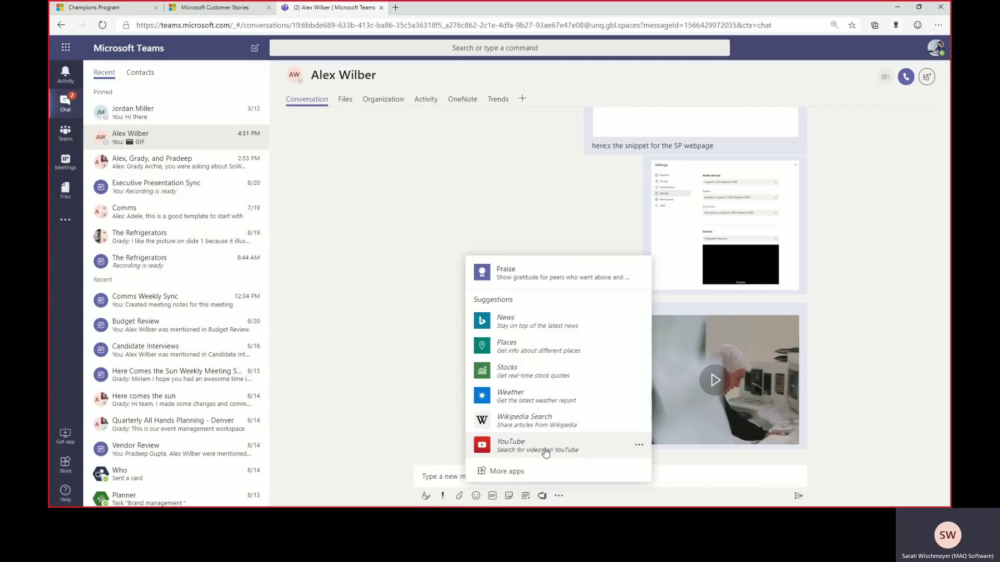
click(639, 446)
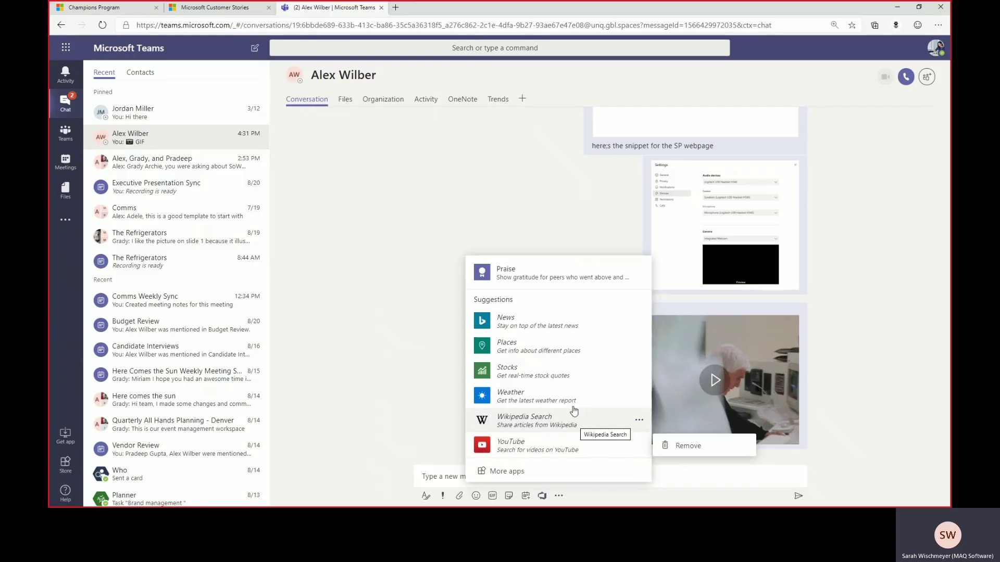
click(538, 281)
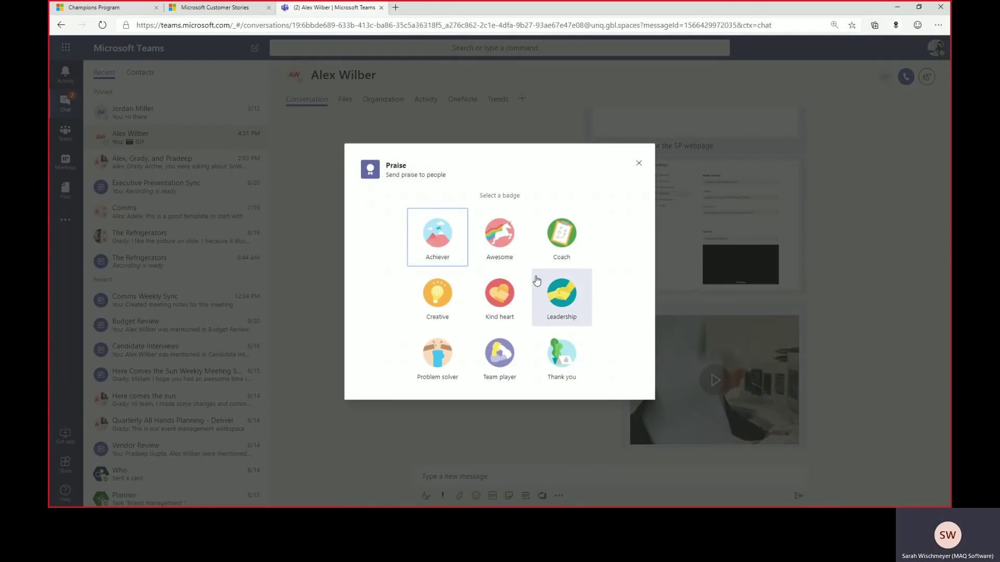
click(439, 299)
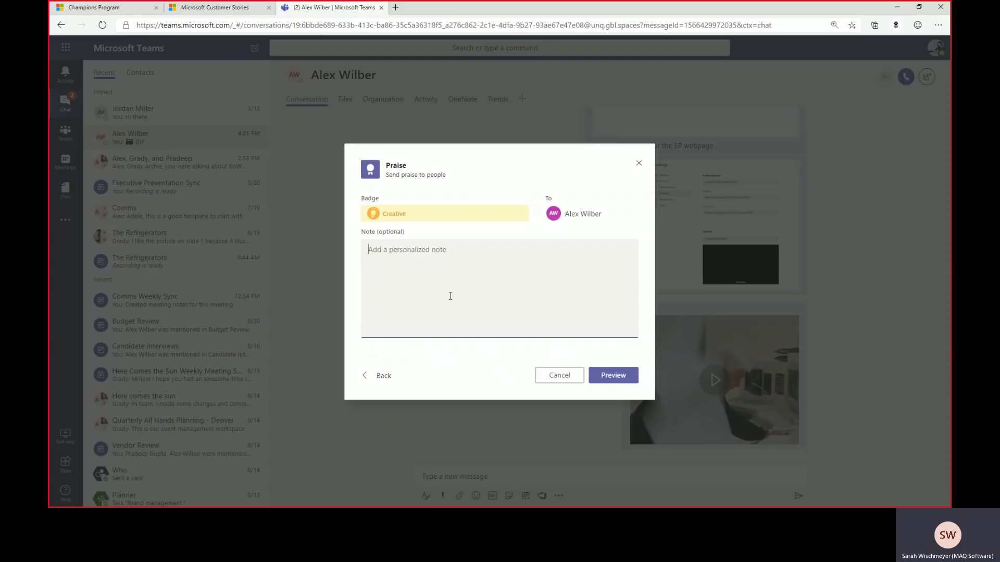
text(Comms onepagers look aw)
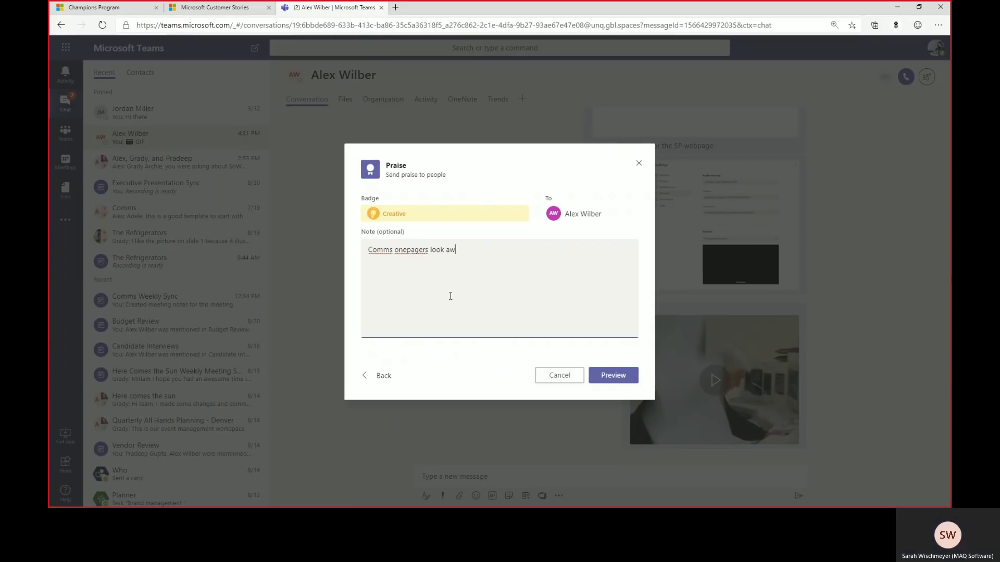
text(esome!!!)
click(608, 375)
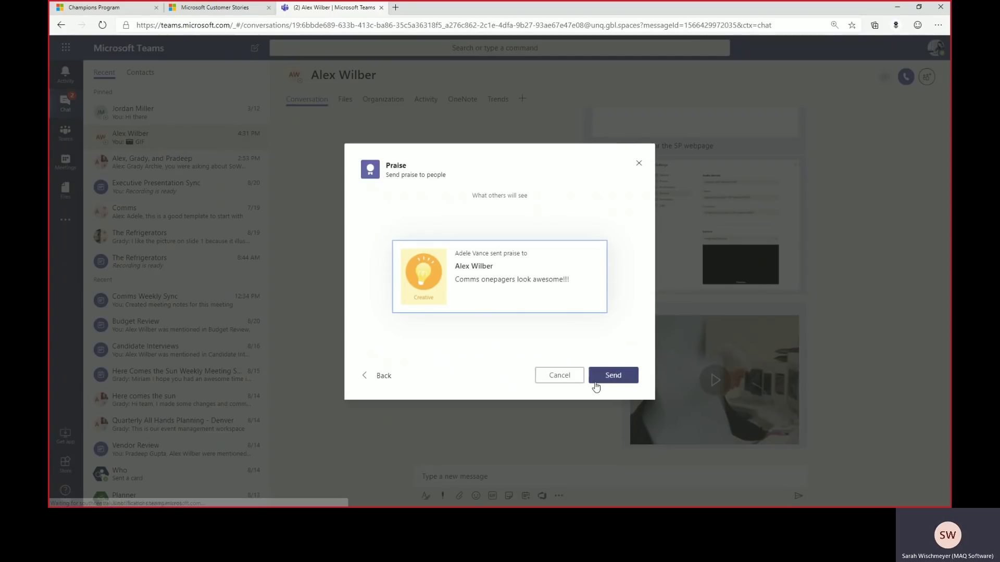
click(612, 379)
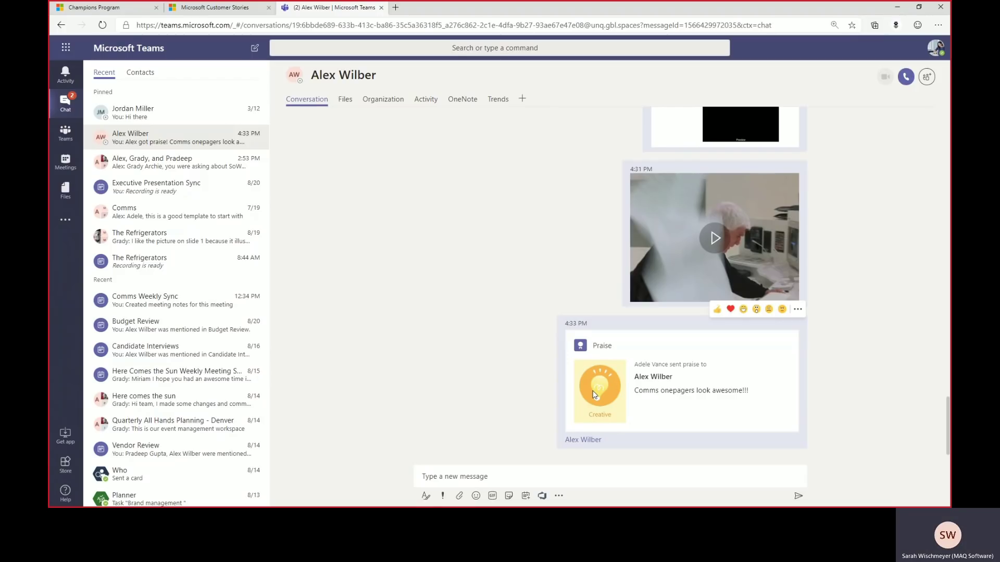
- Switch from the chats to the teams list and open the Northwest Team's Team Sync channel
click(64, 138)
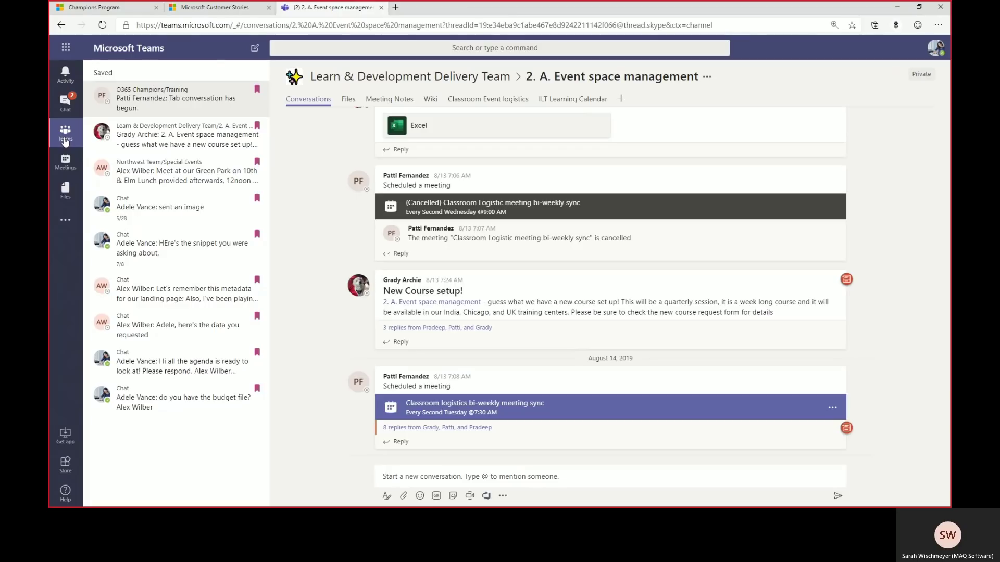
click(65, 114)
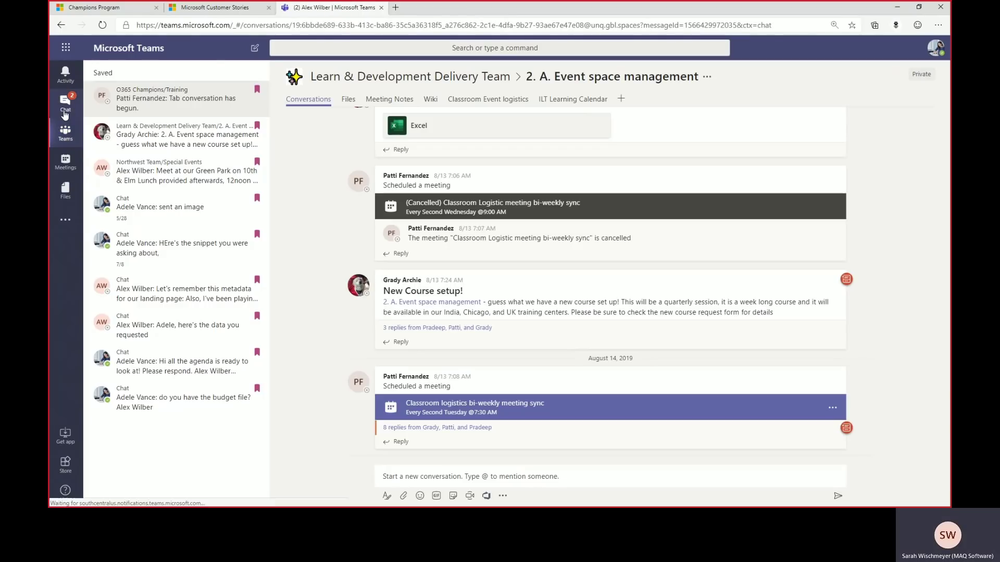
click(66, 136)
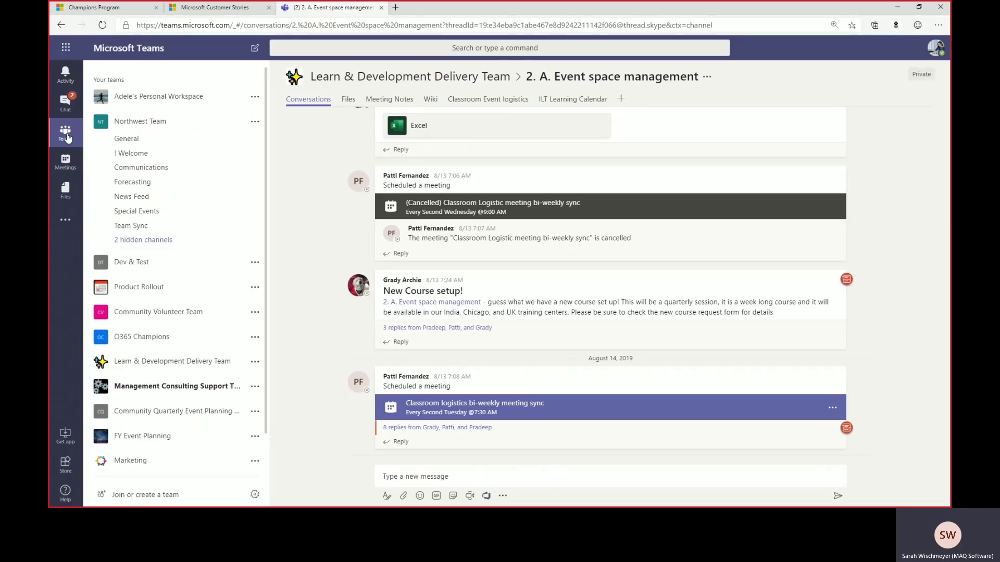
click(124, 227)
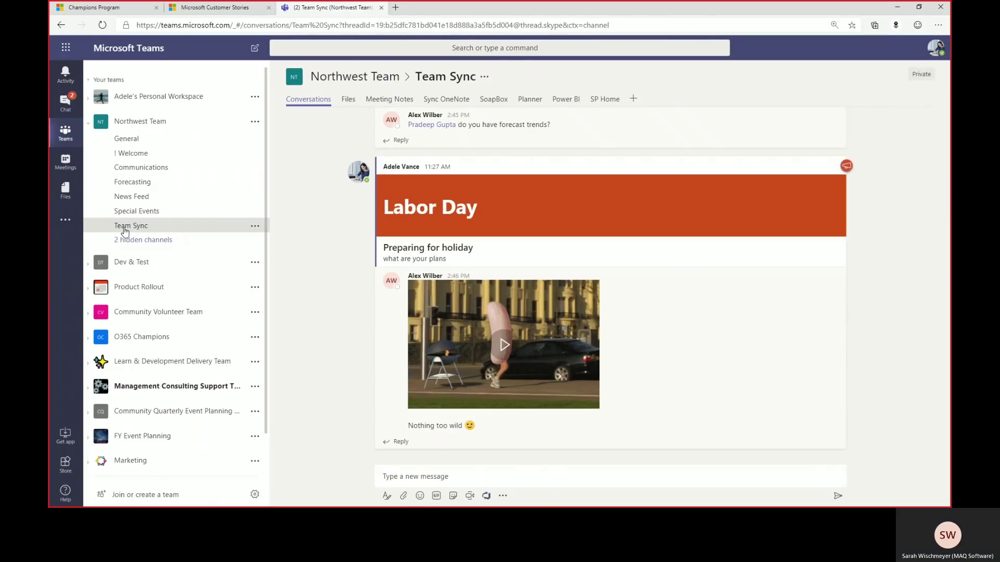
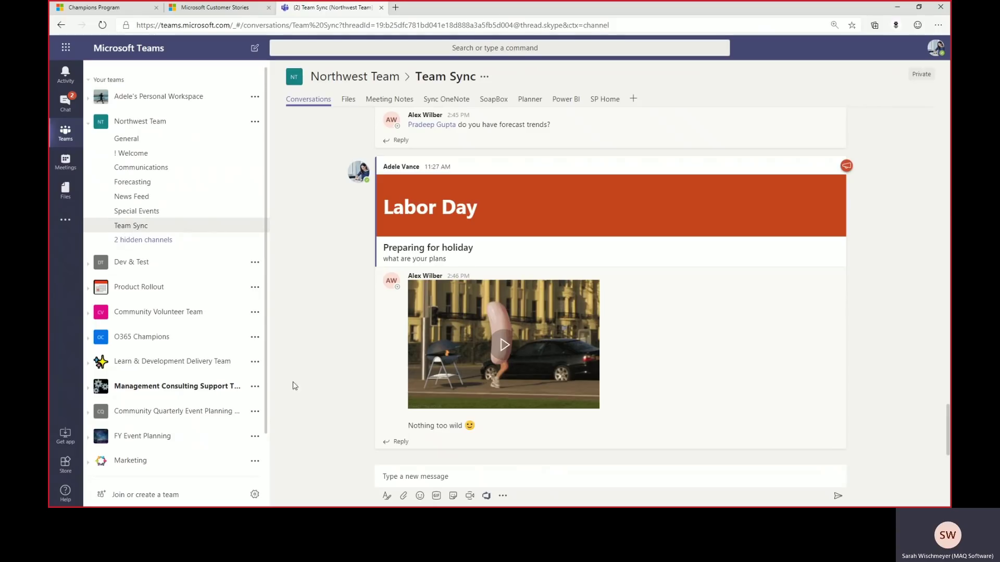
- Post a formatted channel conversation with the subject "New Hire Candidates" and the message "we are starting the process"
click(386, 500)
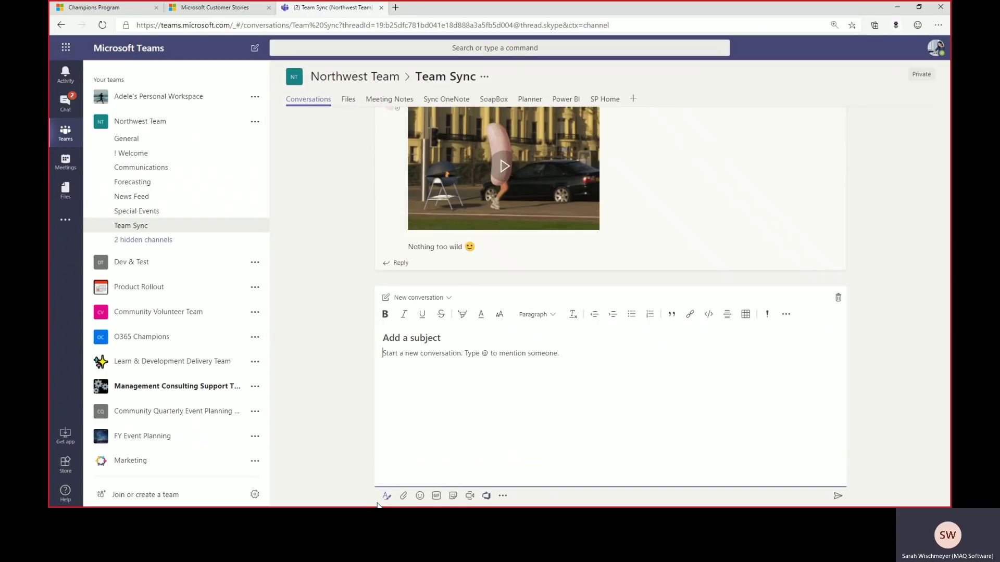
click(396, 339)
text(New Hire Candidates)
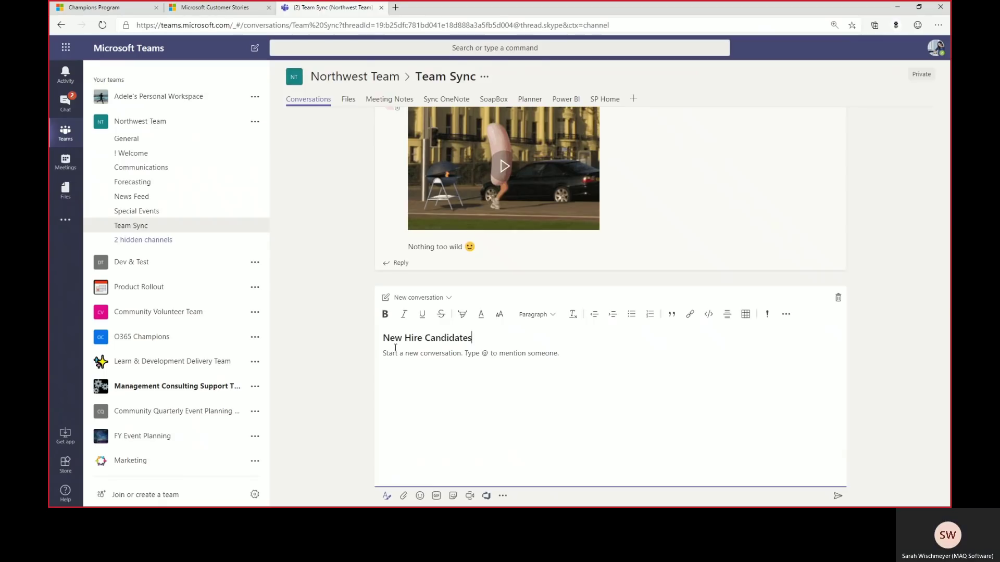
click(397, 356)
text(we are strea)
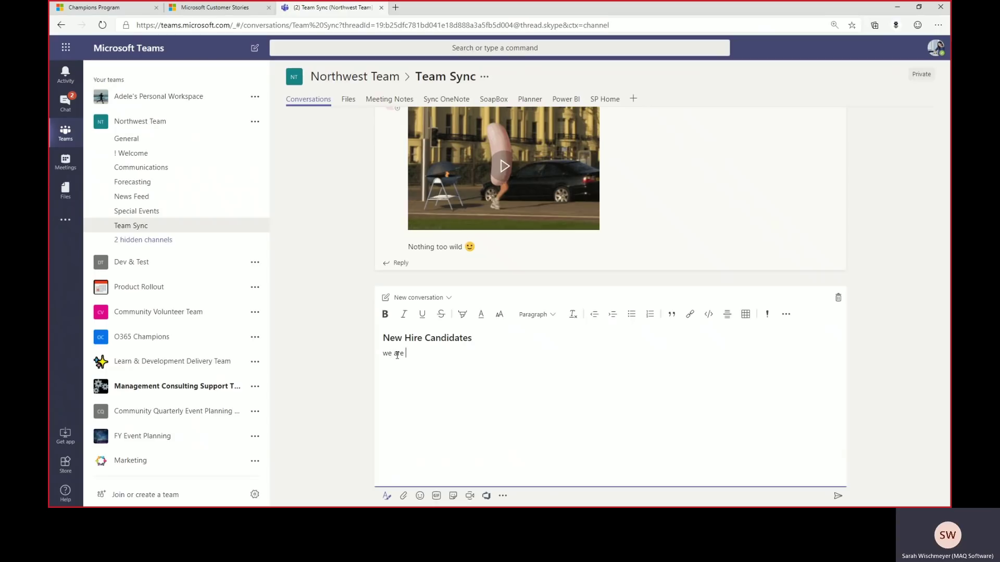
key(BackSpace)
key(BackSpace)
key(BackSpace)
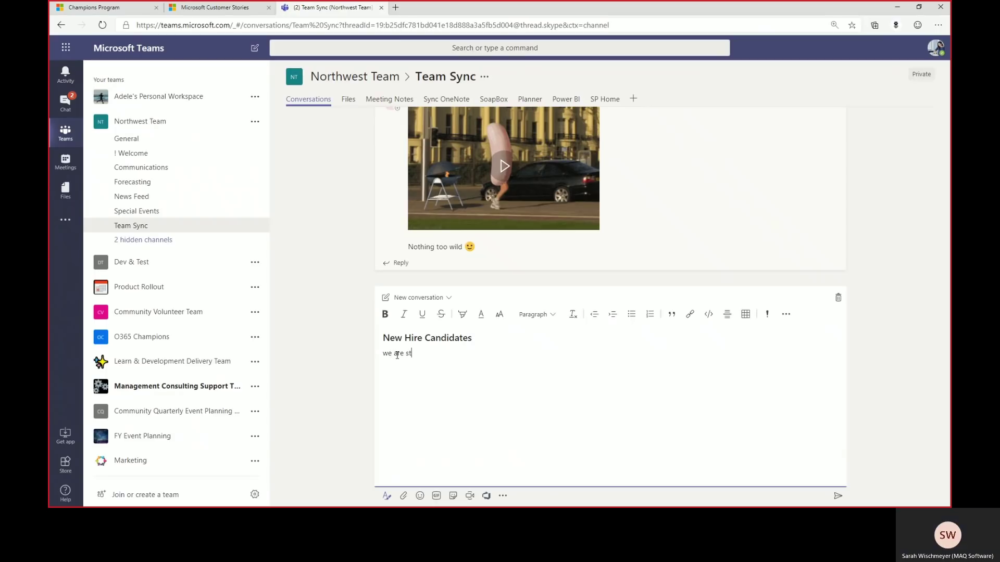
text(arting the process)
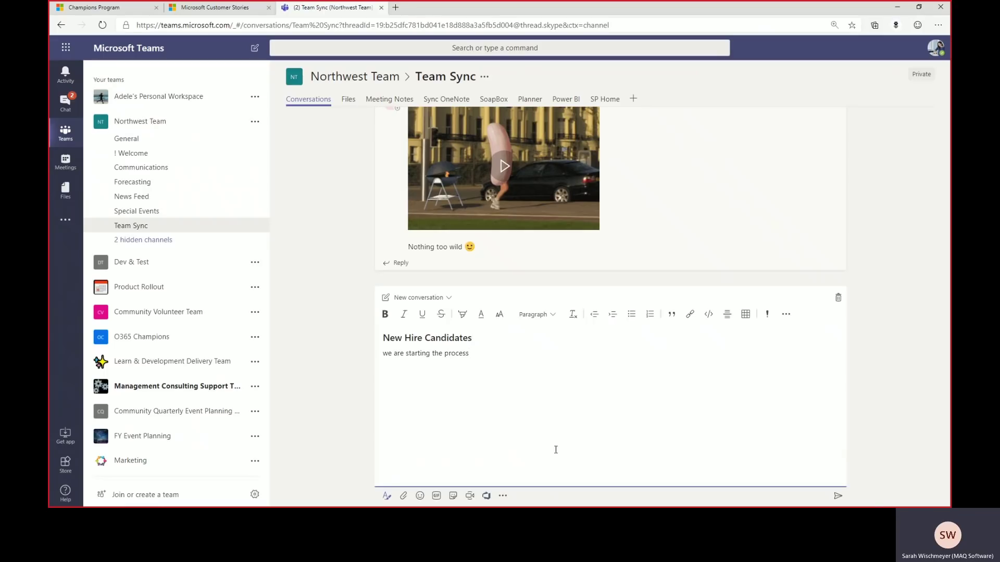
click(838, 496)
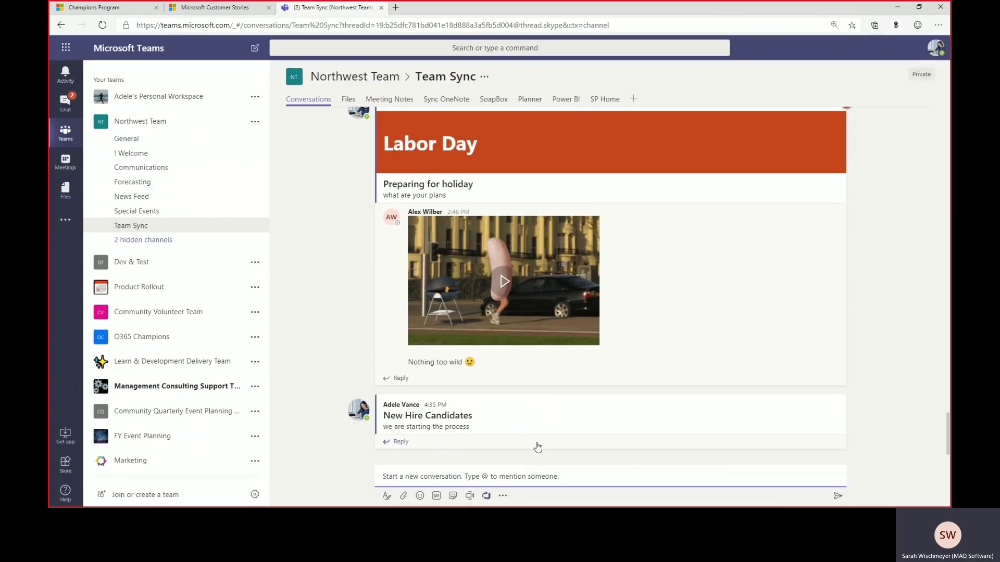
- Expand the editor for a new Team Sync post, change the post type to Announcement and collapse the editor without posting
click(401, 442)
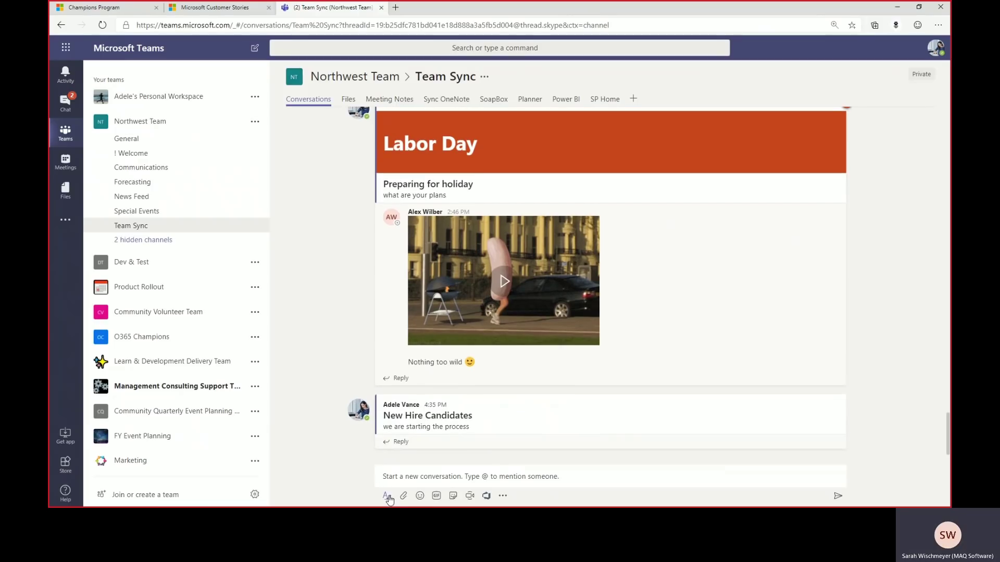
click(386, 495)
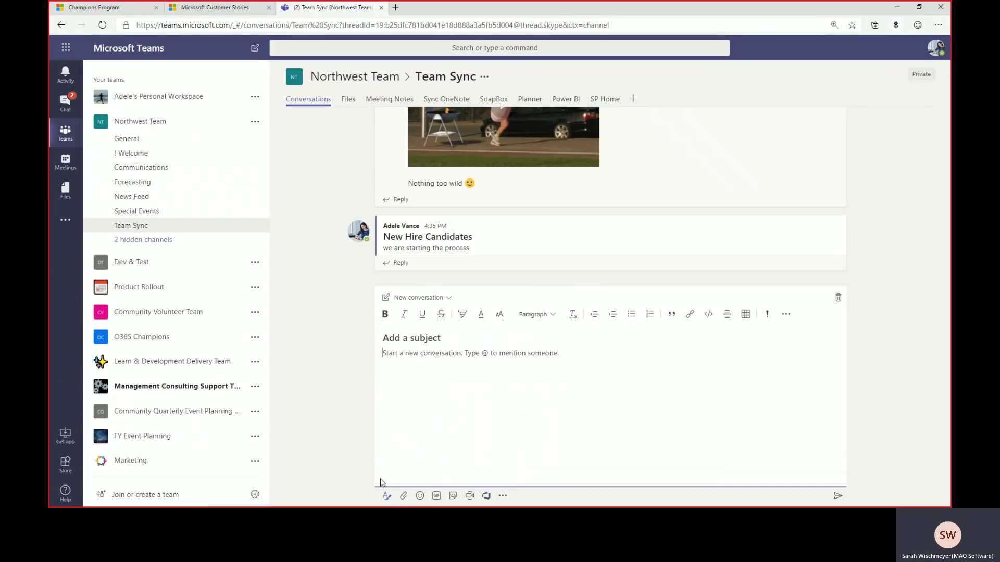
click(448, 298)
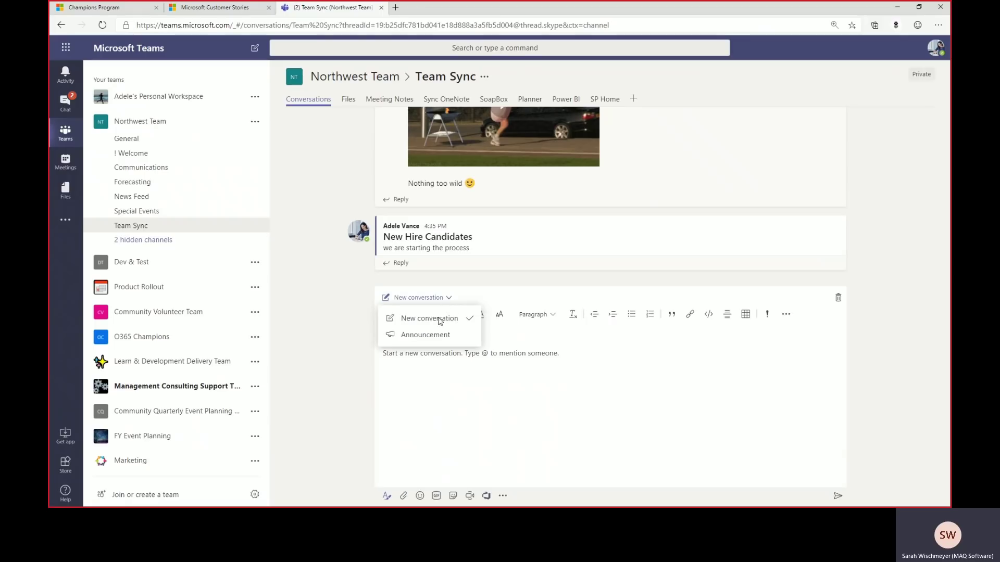
click(429, 341)
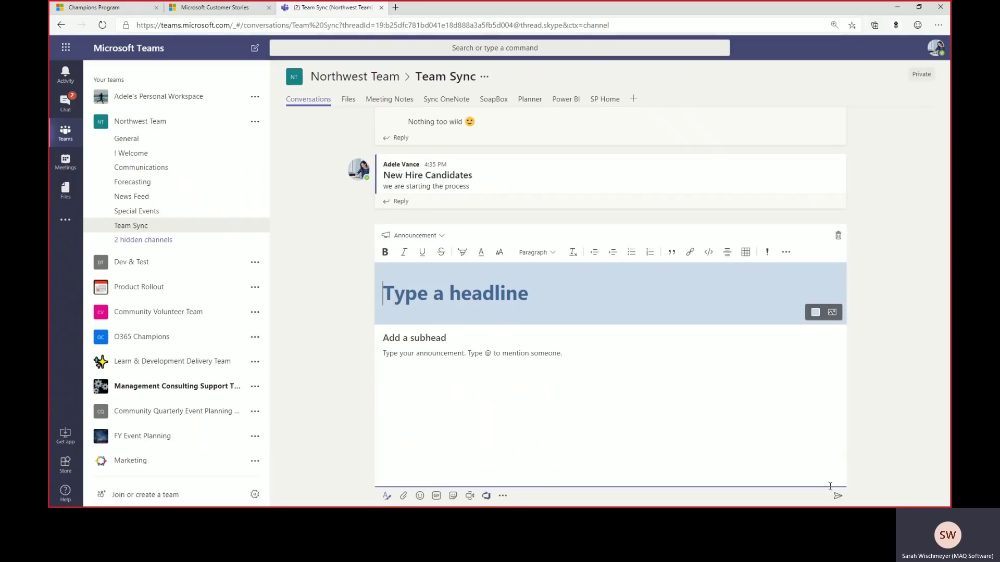
click(387, 497)
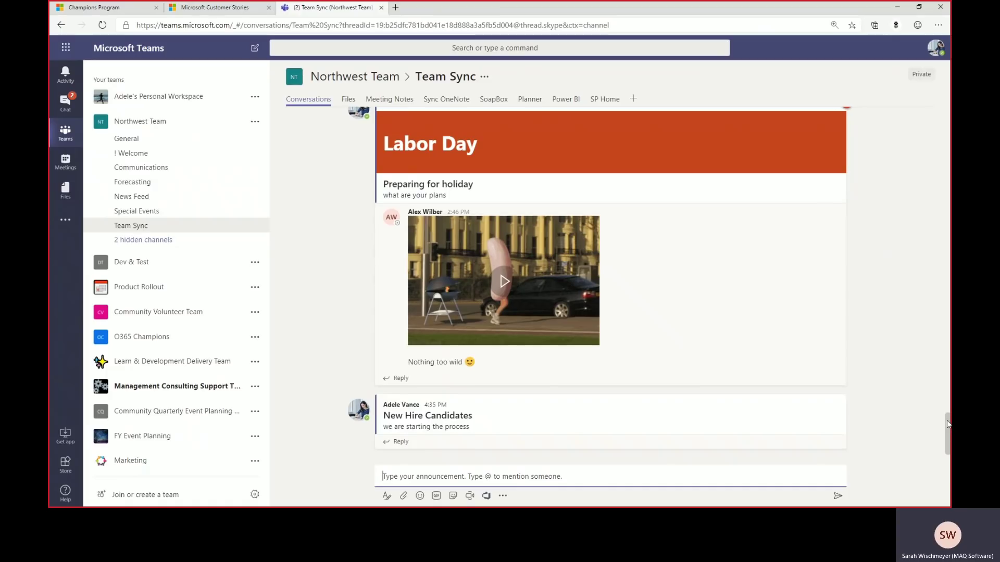
- Reply to "New Budgets Updates Coming" by mentioning a suggested colleague between "actually," and "is working on this", and reload the Team Sync channel
scroll(587, 249, up, 2)
mouse_move(543, 229)
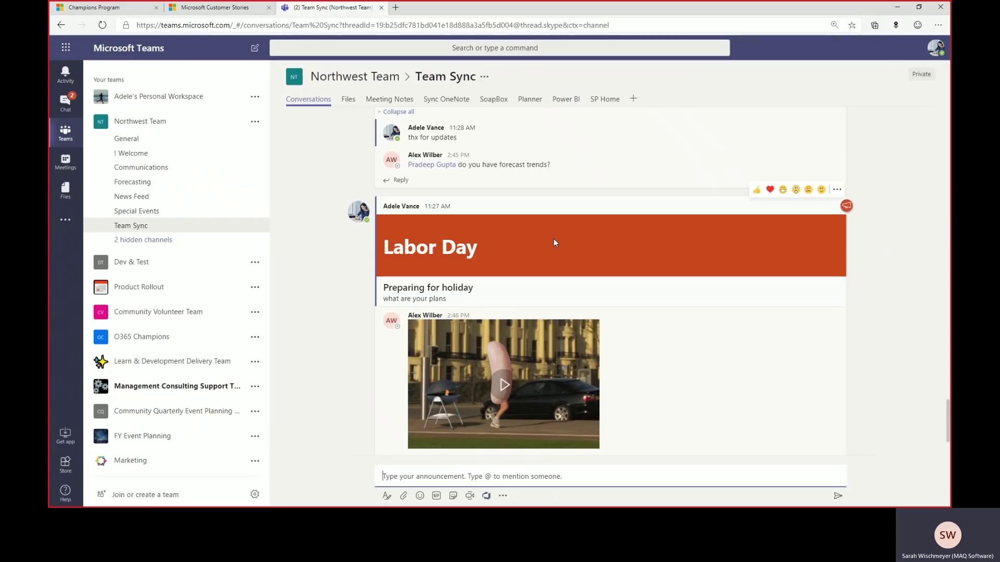
scroll(554, 243, up, 1)
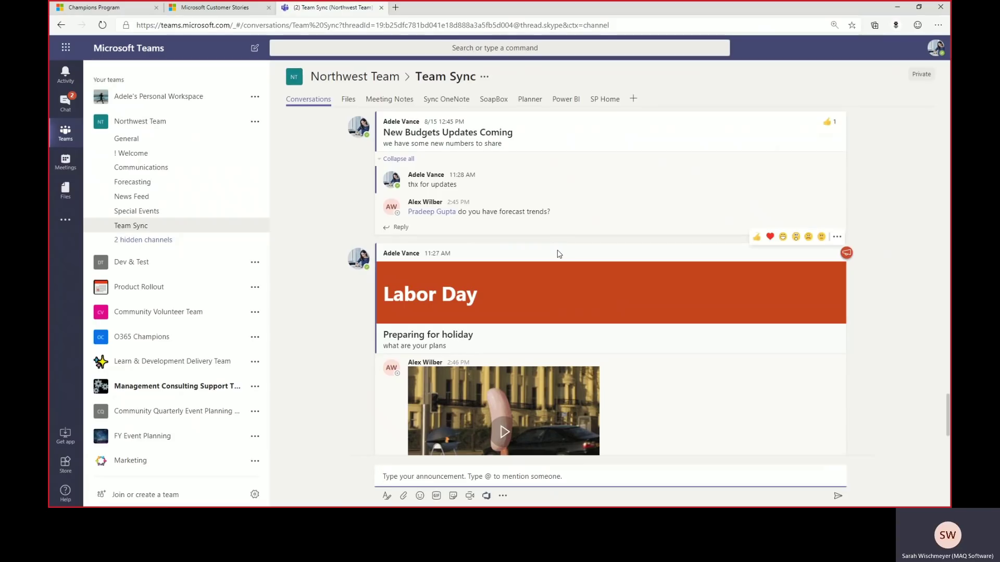
click(399, 233)
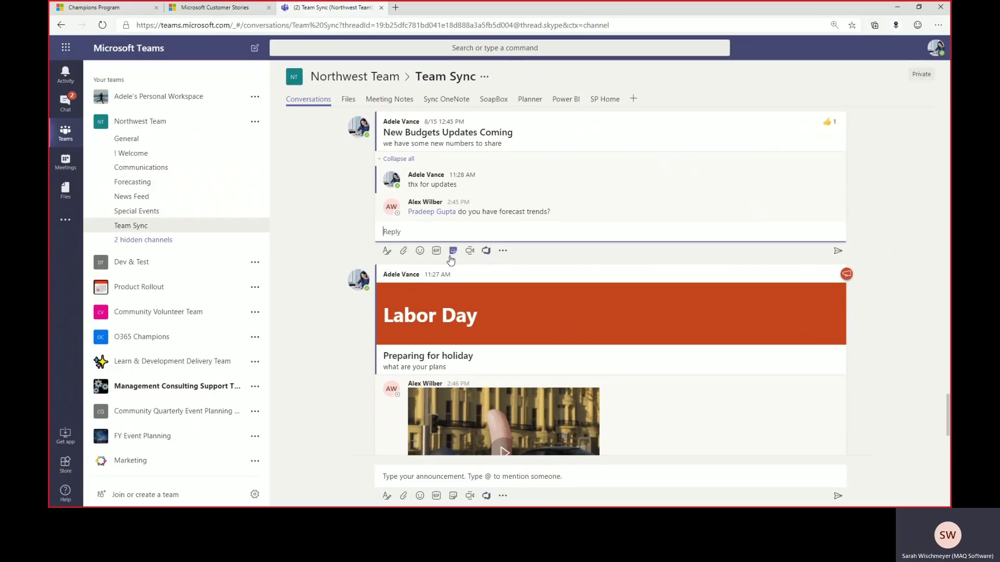
text(actuall)
text(y,.)
text( @)
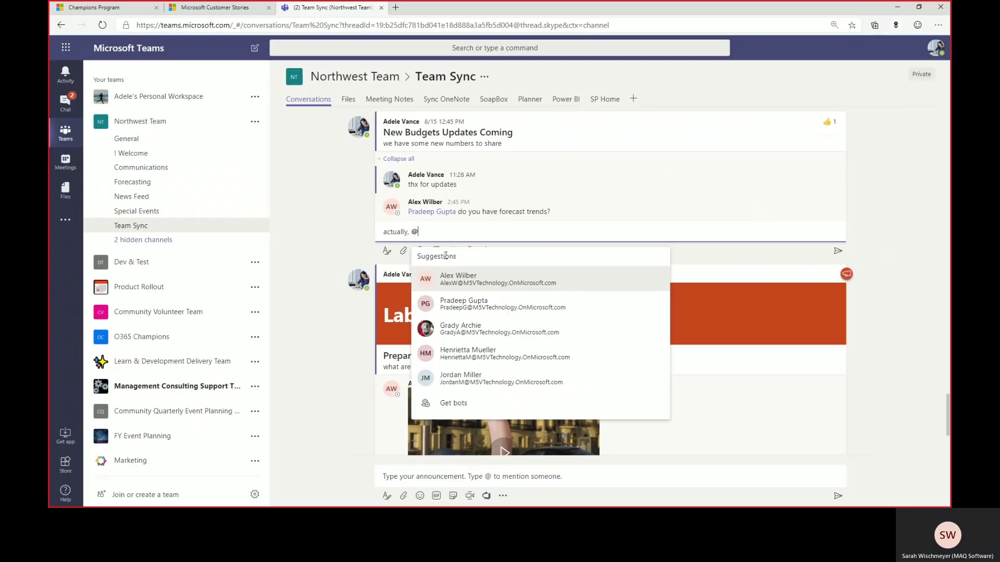
click(462, 353)
text(i)
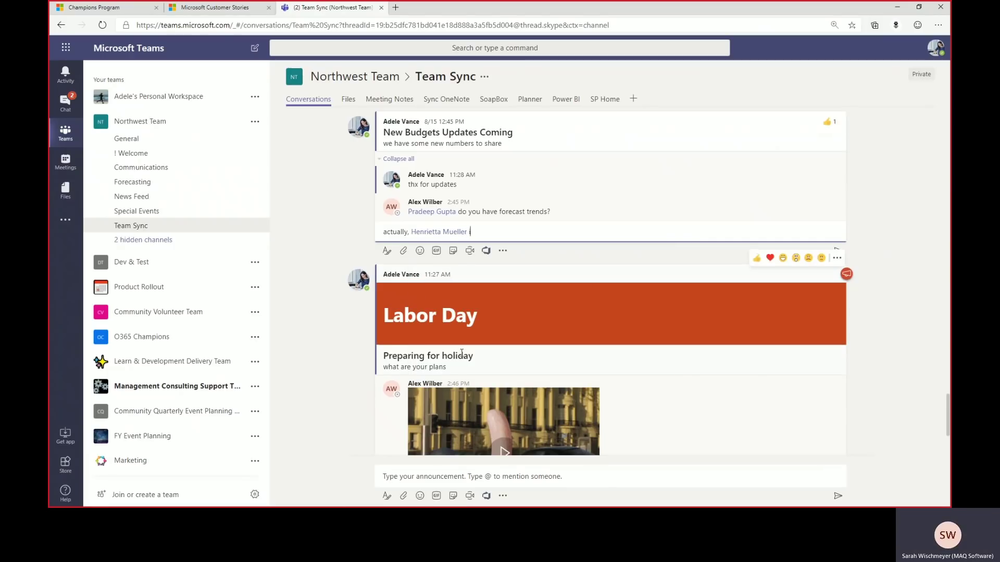
text(s working on this)
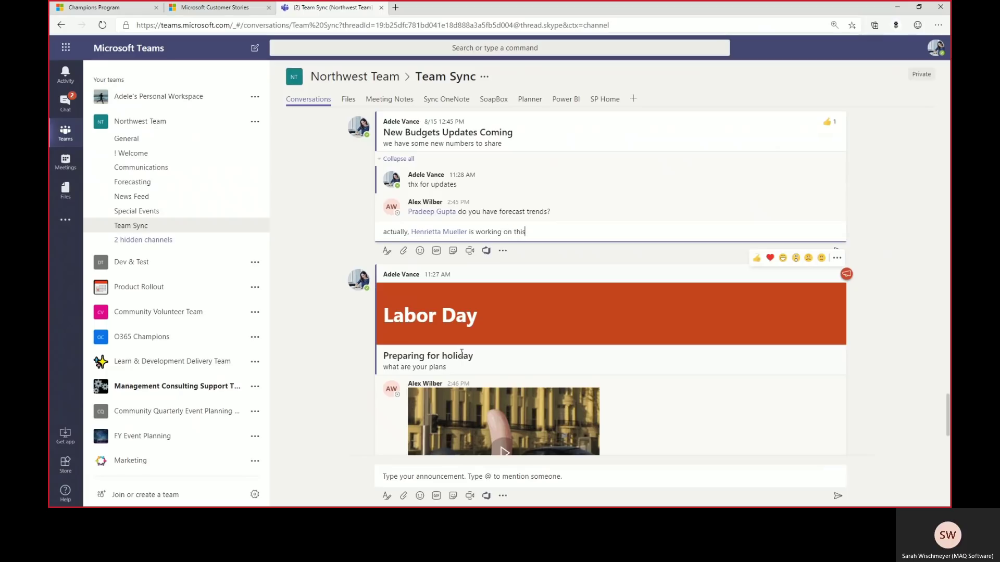
key(Return)
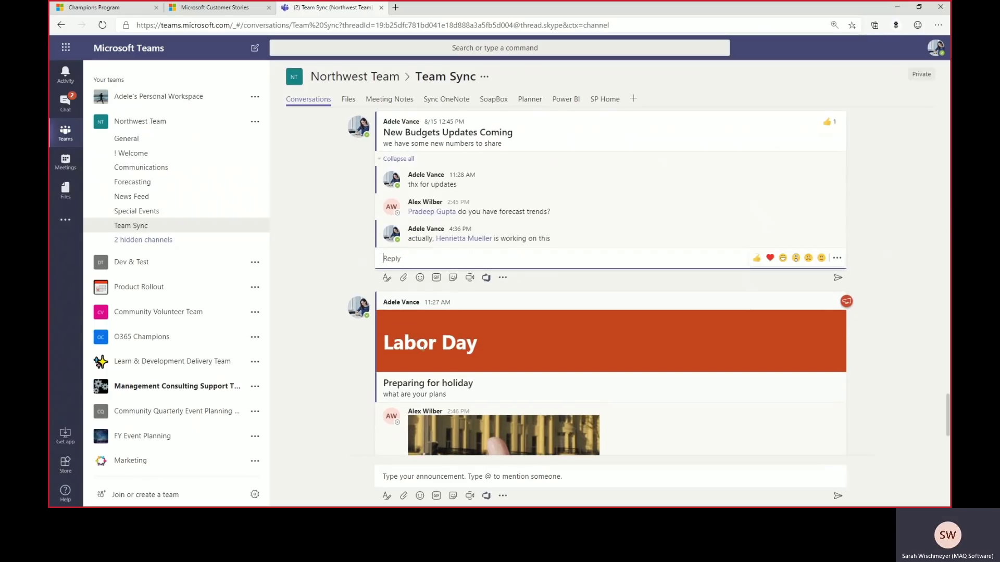
click(151, 213)
click(139, 225)
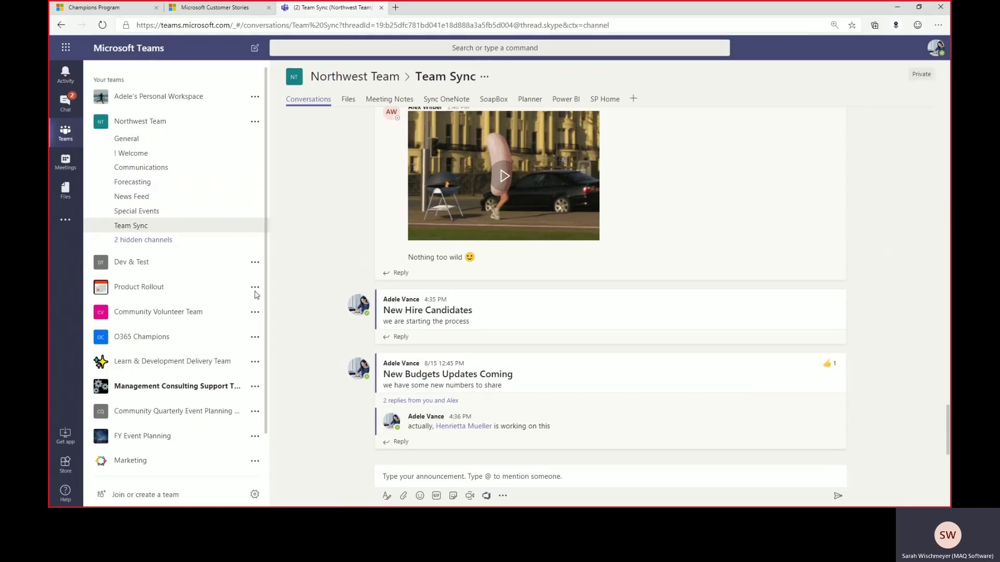
- Open the Forecasting channel and read the full "Re: Forecast Trends" email along with all of its replies
click(141, 186)
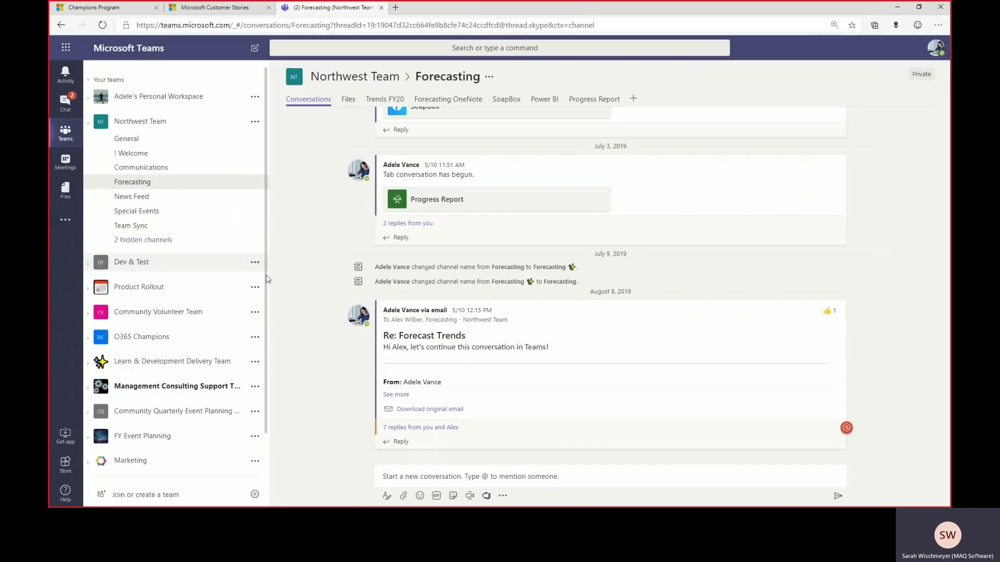
mouse_move(373, 356)
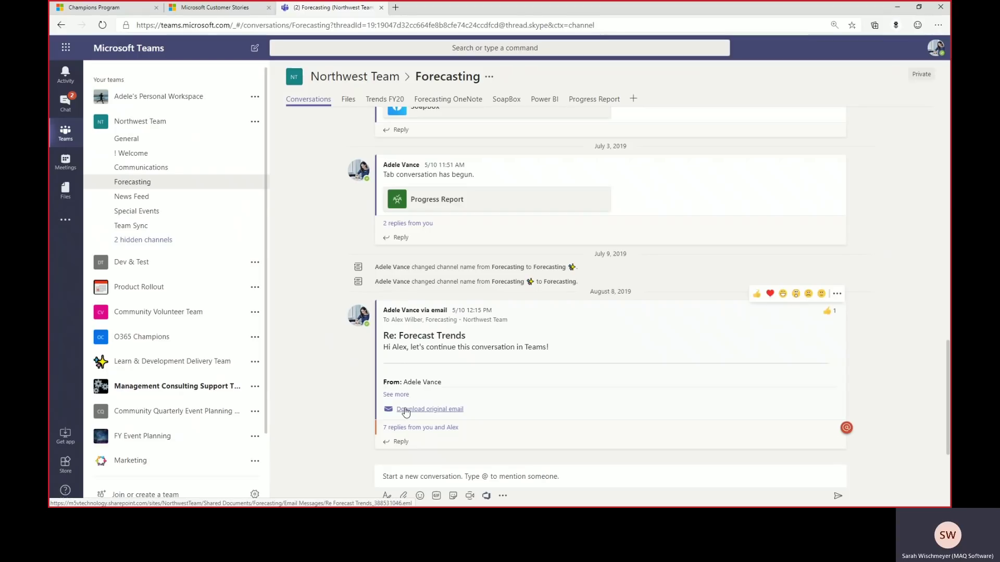
click(381, 428)
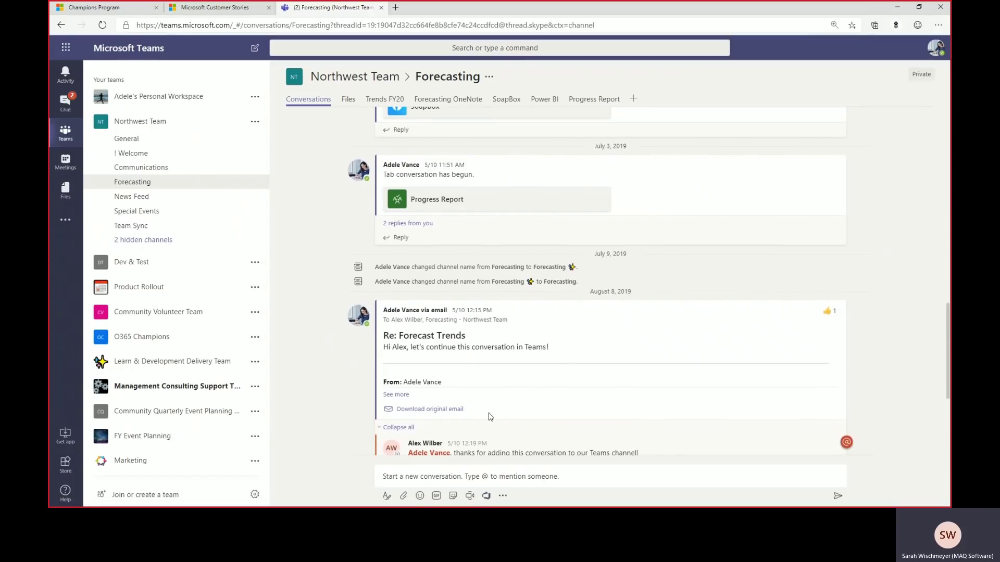
scroll(417, 395, down, 1)
click(400, 349)
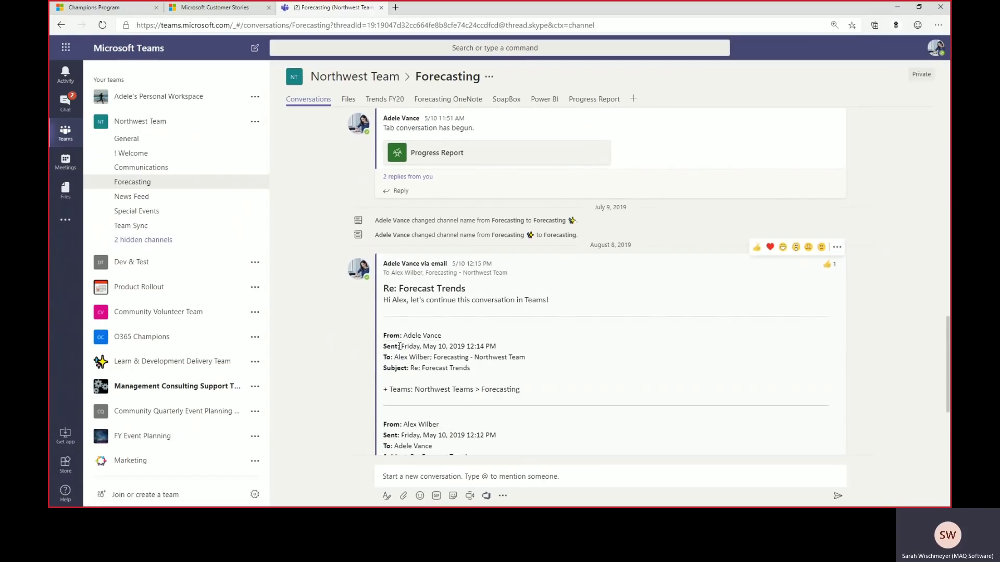
scroll(437, 359, down, 2)
scroll(437, 359, down, 4)
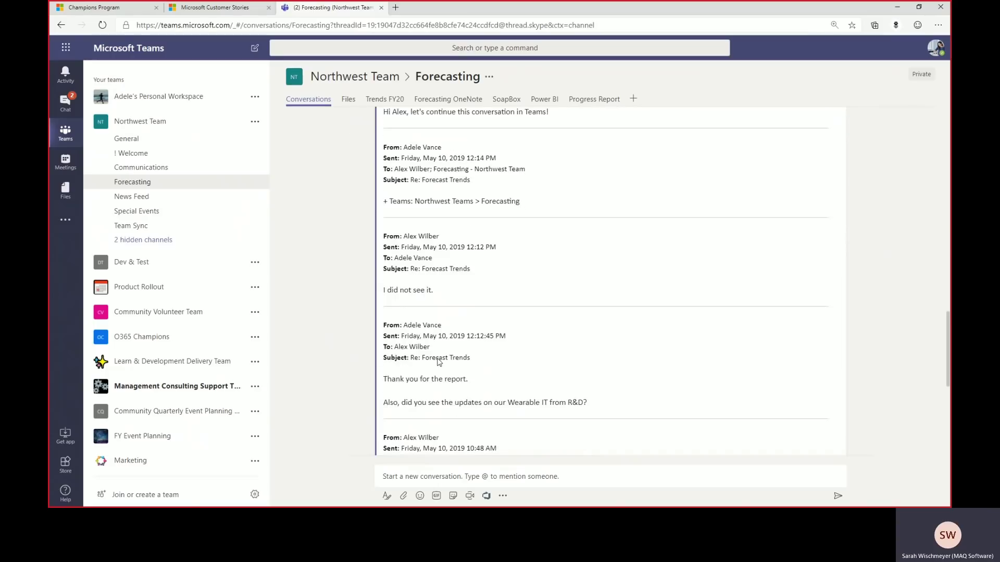
scroll(439, 363, down, 1)
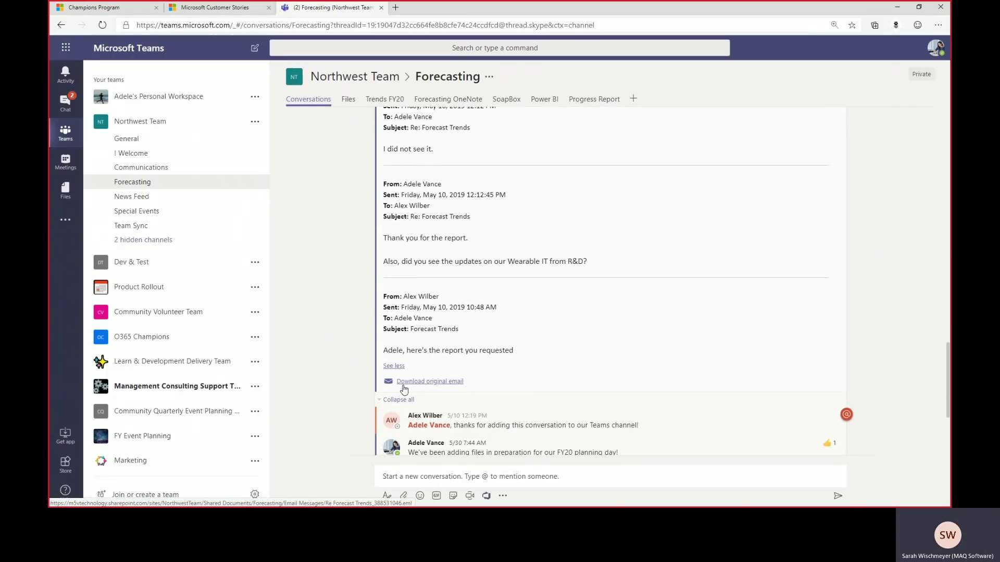
scroll(417, 393, down, 3)
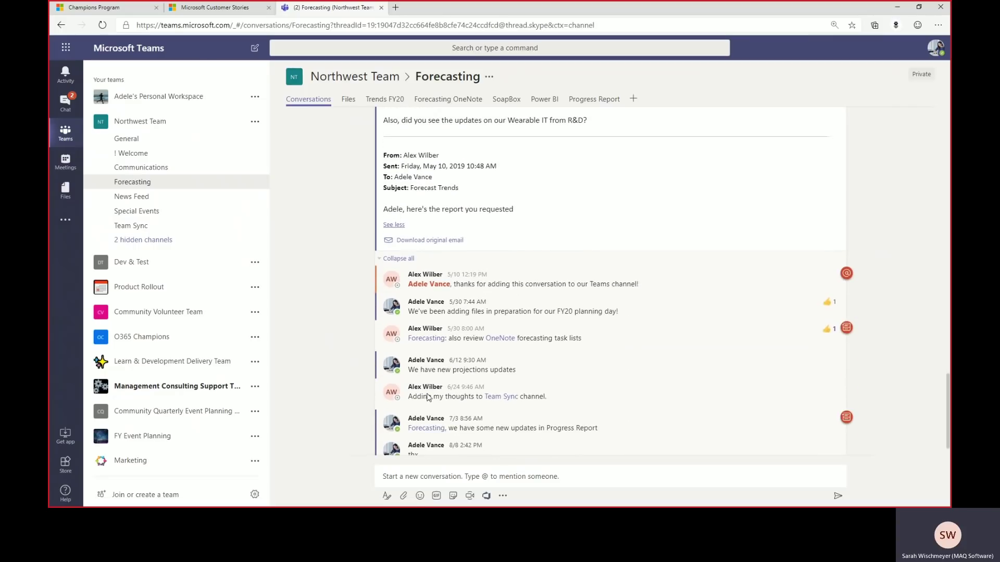
scroll(427, 397, down, 1)
mouse_move(434, 402)
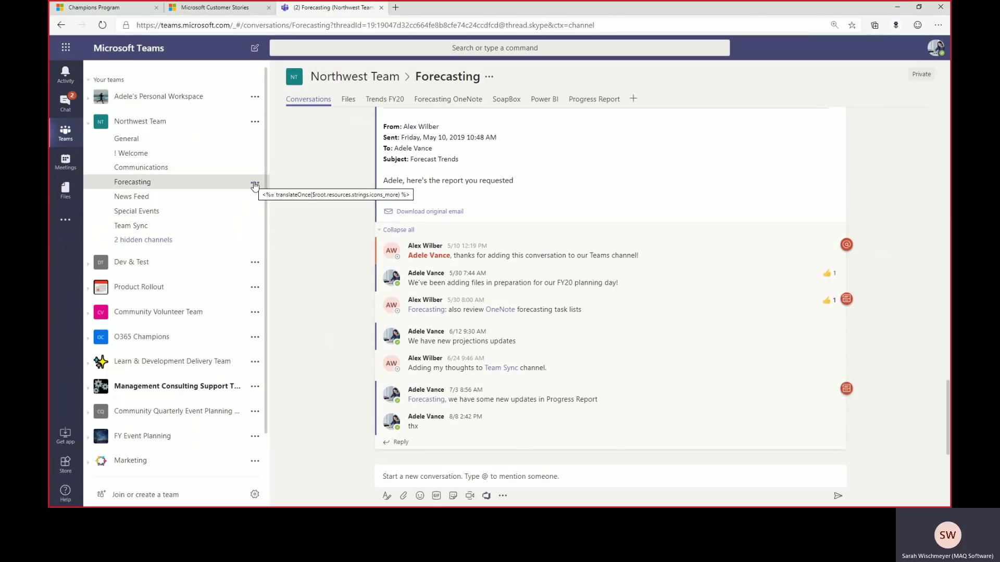
- Get the Forecasting channel's email address and examine its advanced settings for who can send emails to it
click(255, 184)
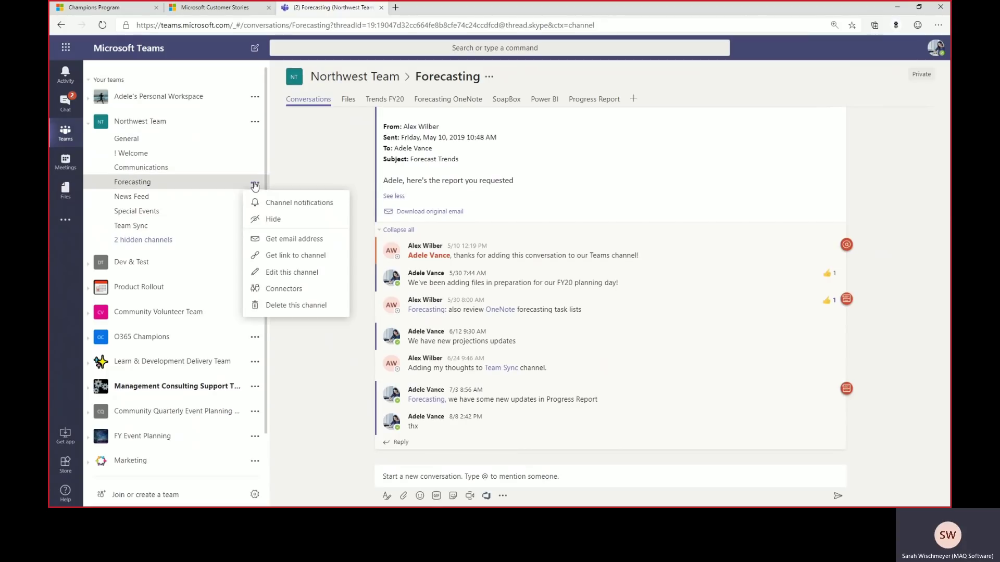
click(290, 241)
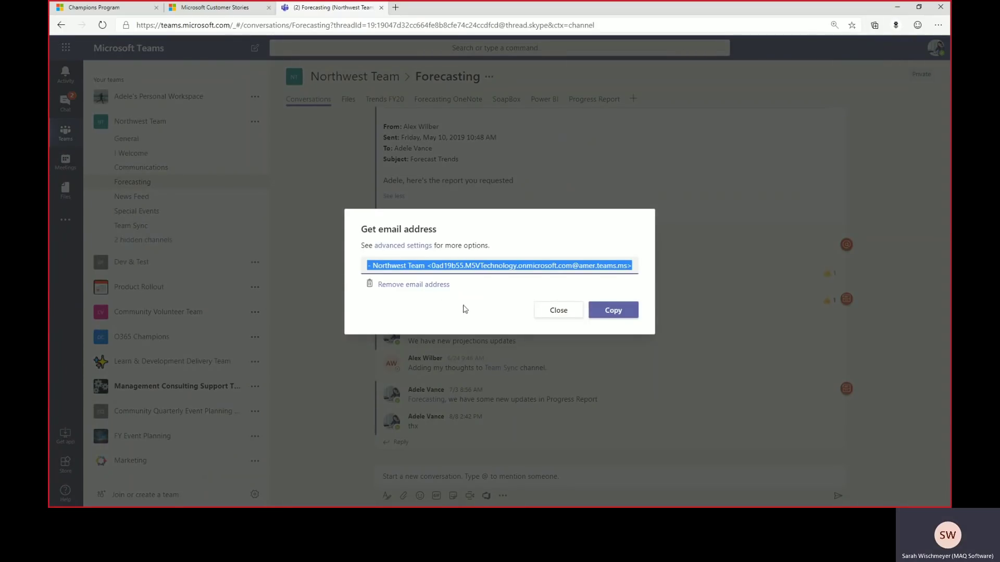
click(614, 319)
click(407, 248)
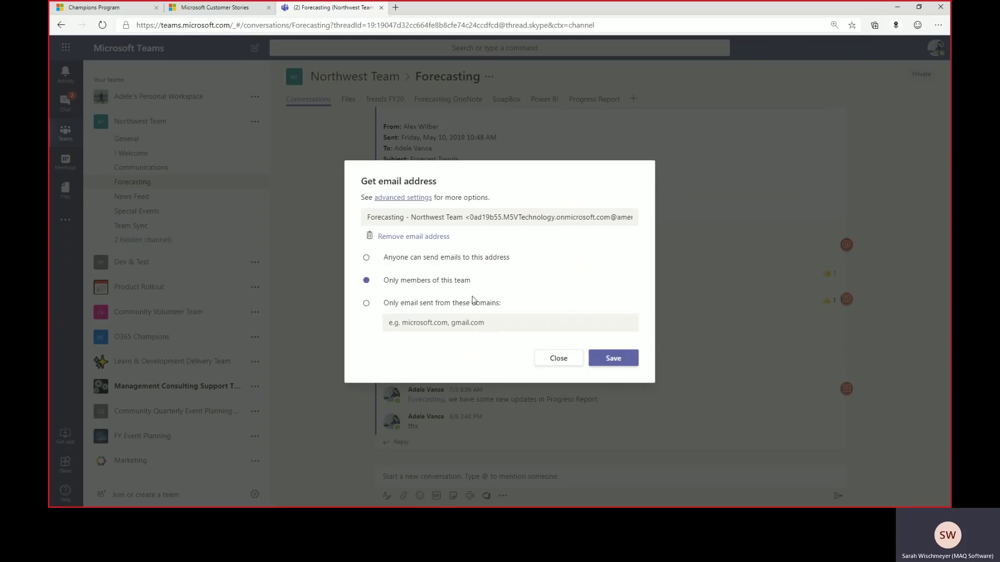
click(580, 362)
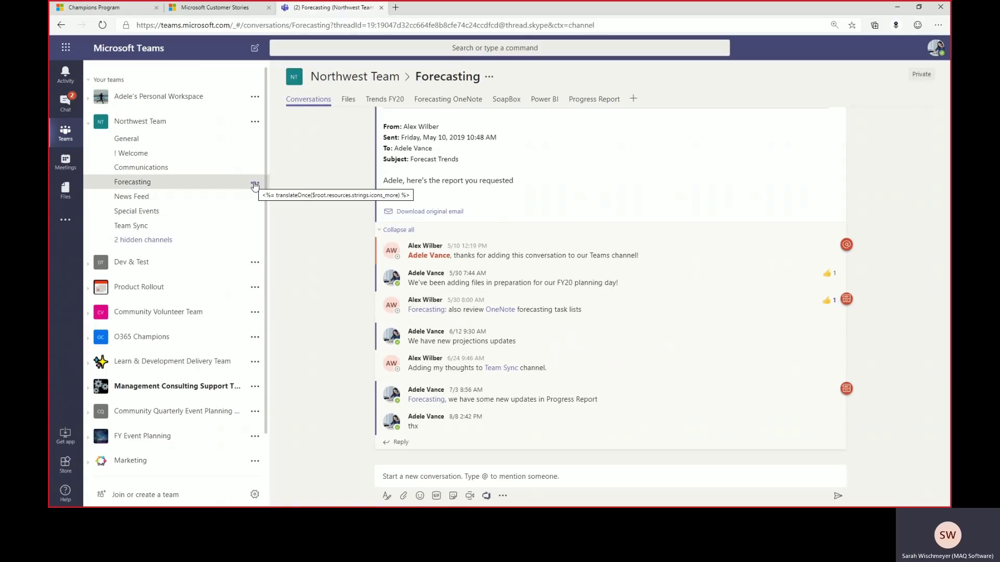
click(254, 184)
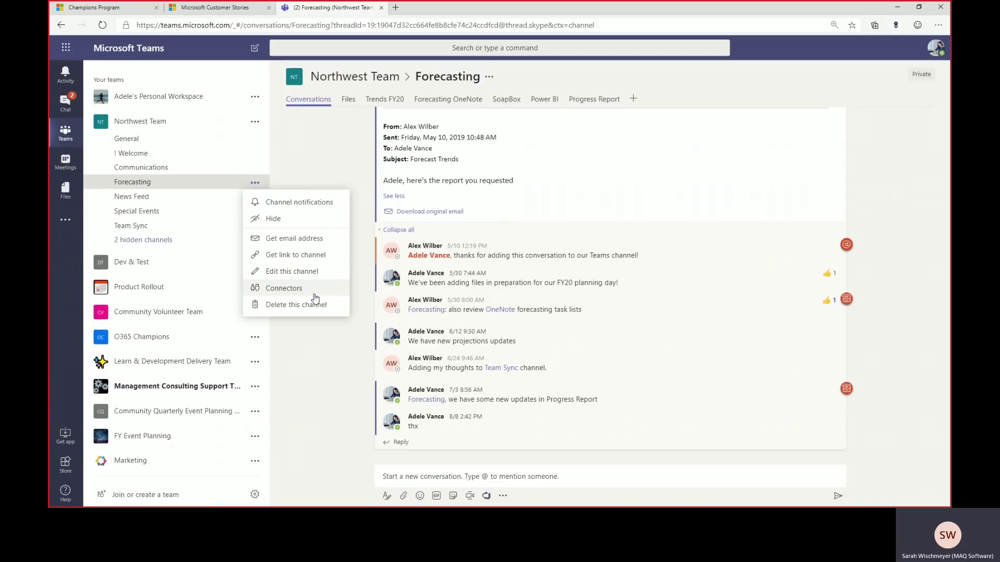
click(334, 152)
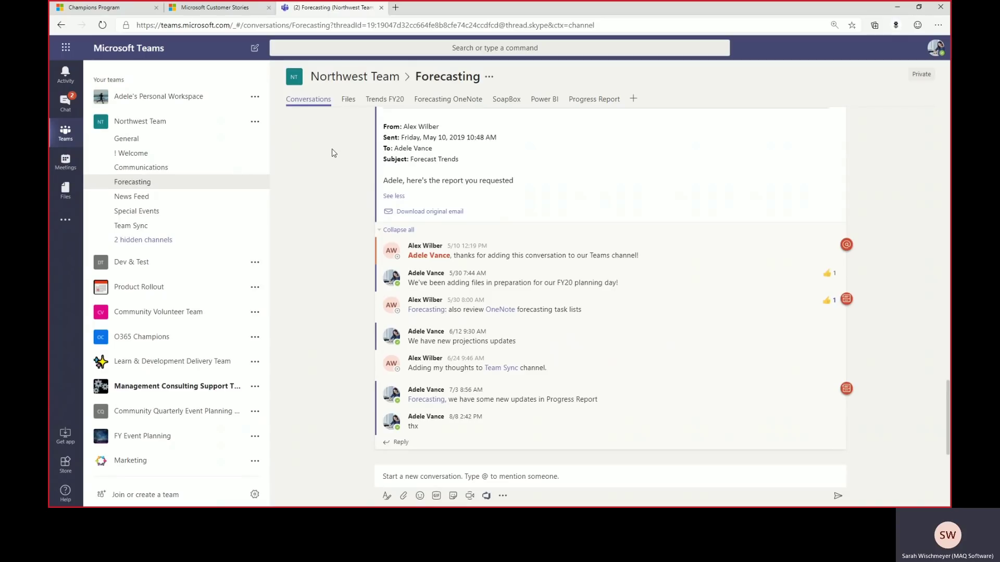
- Open the News Feed channel and view the management options of the Northwest Team
click(142, 202)
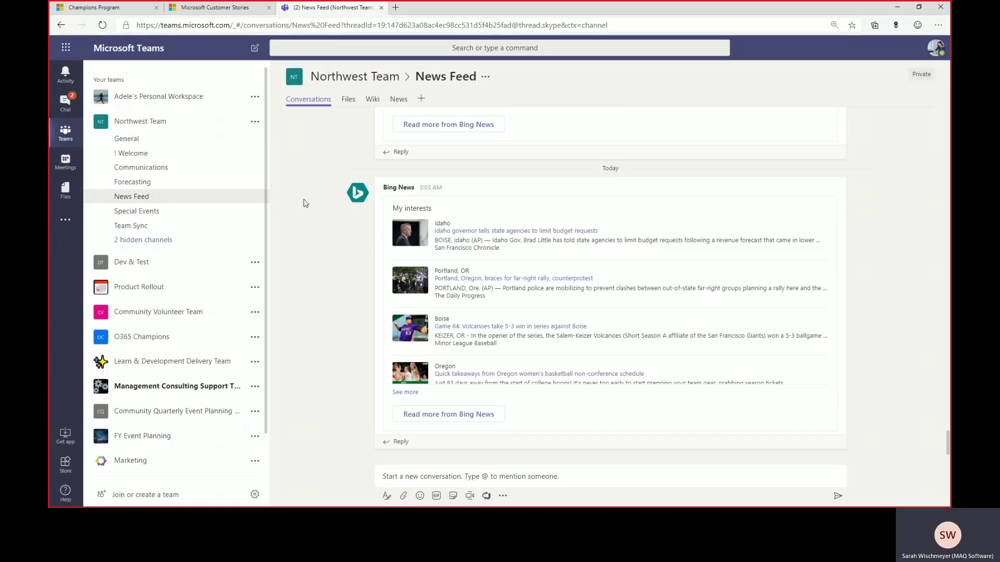
click(255, 123)
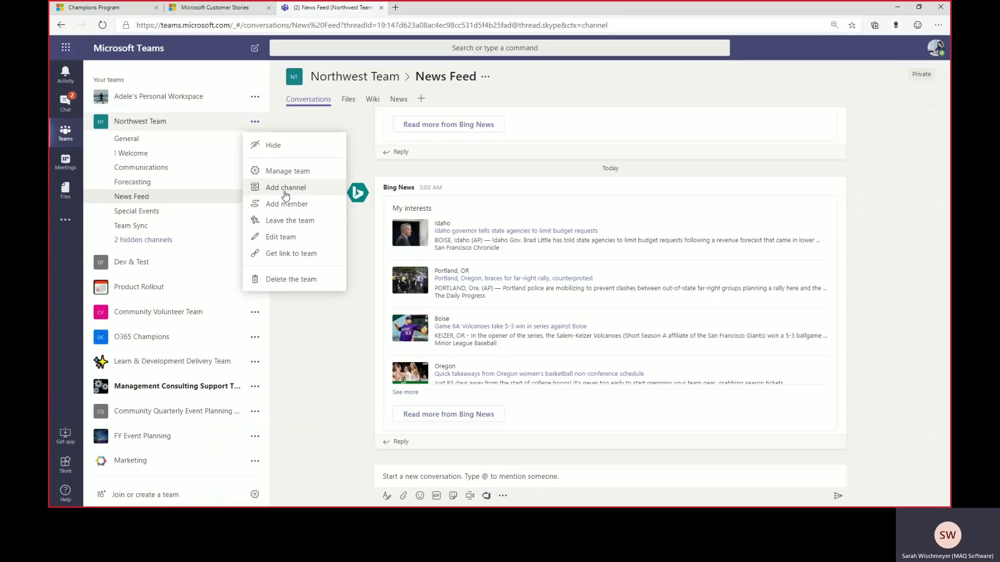
click(342, 127)
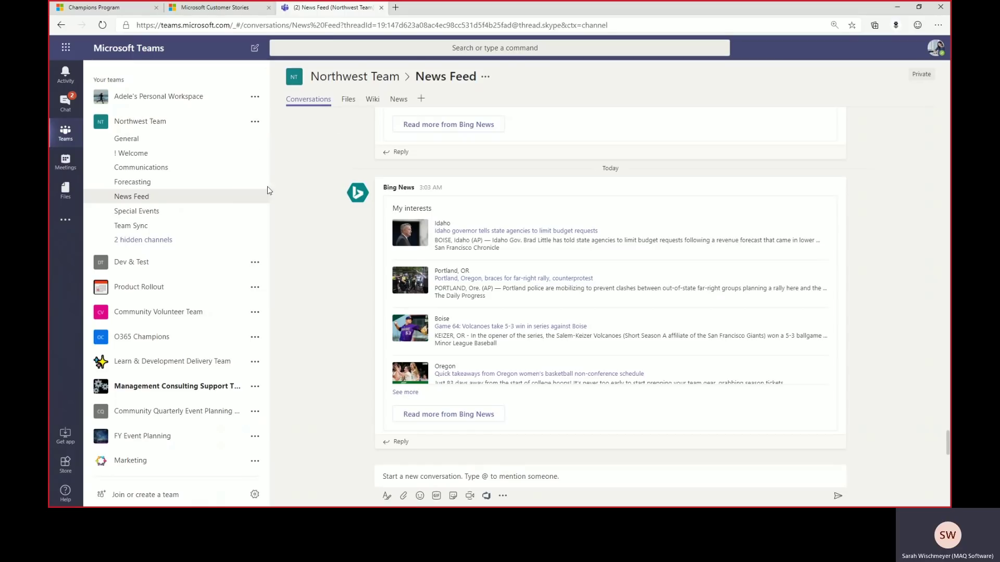
- Open the News Feed channel's connectors and browse the News & Social, Marketing and Developer Tools categories
click(254, 198)
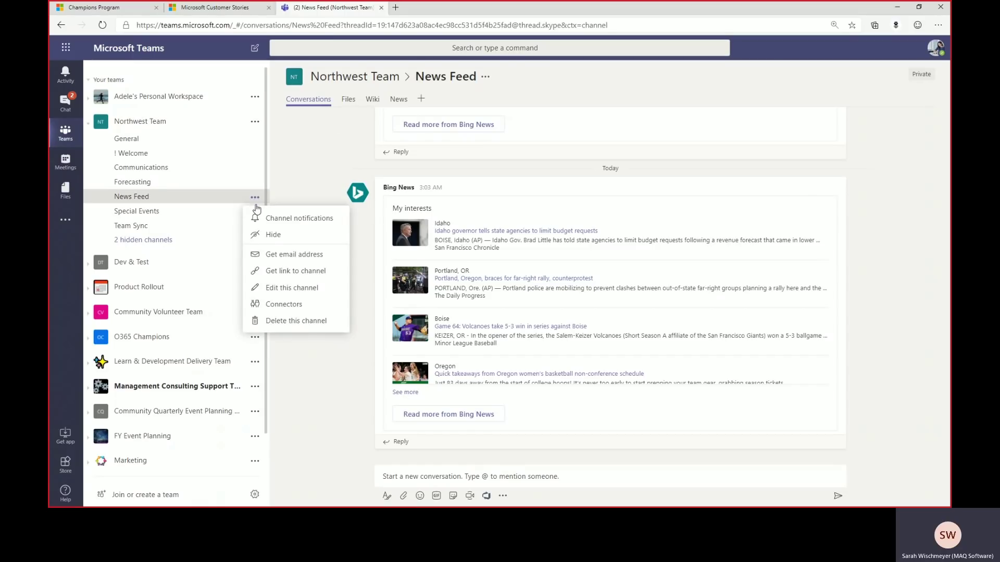
click(278, 307)
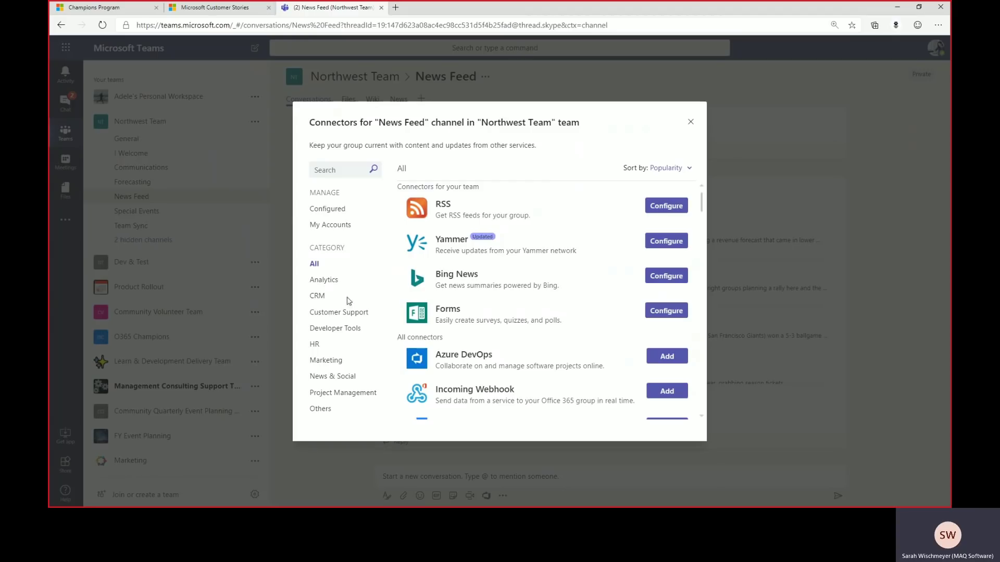
click(344, 378)
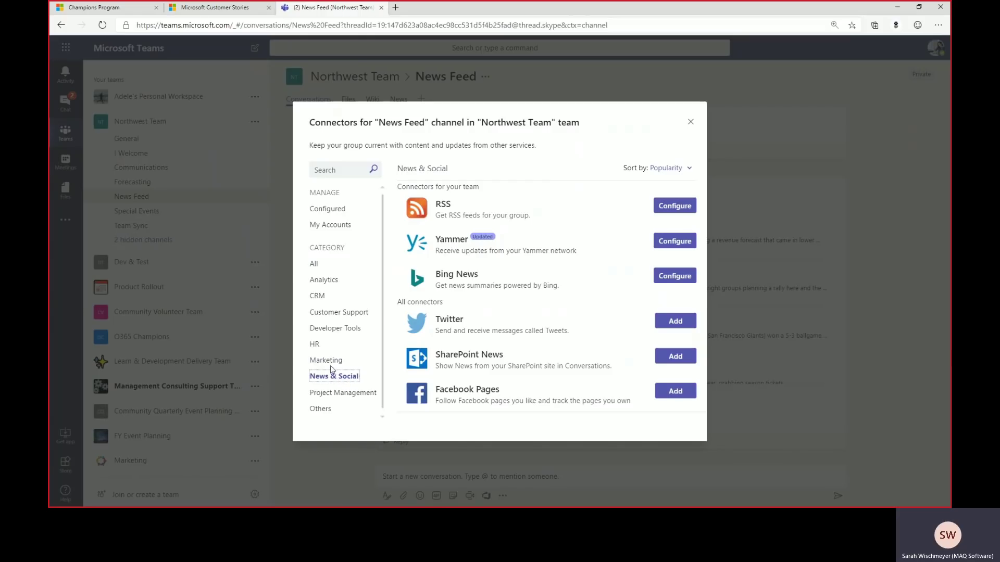
click(329, 366)
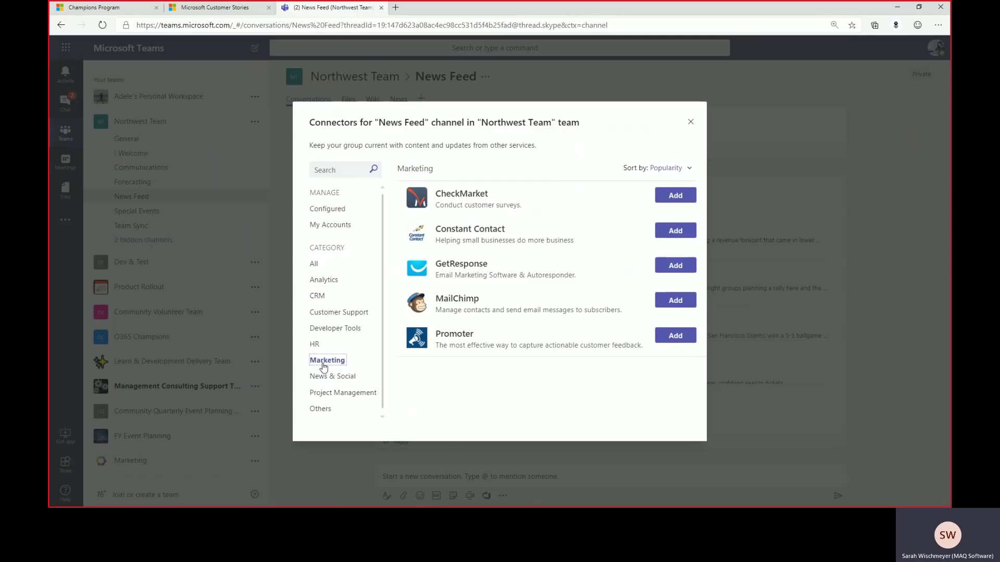
click(338, 334)
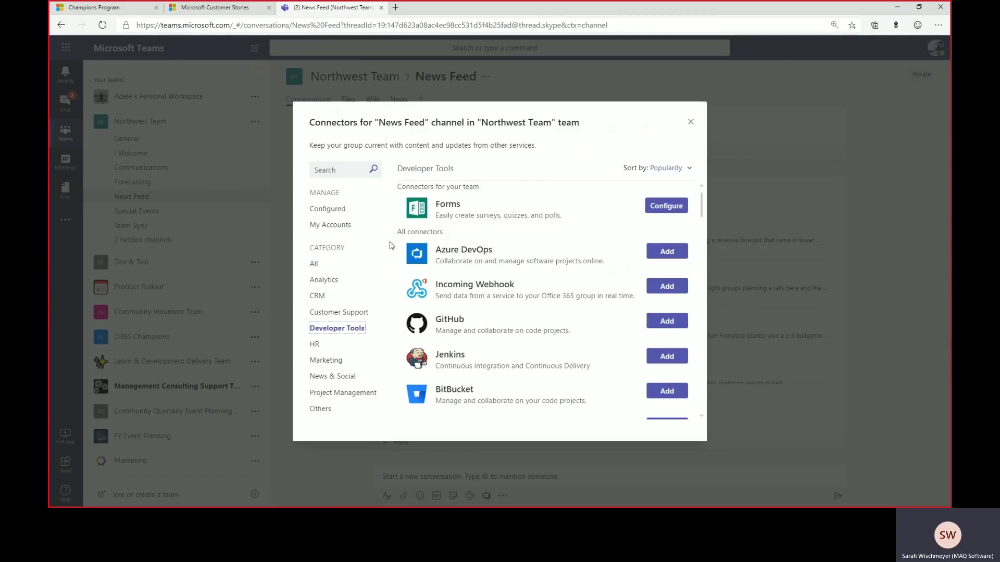
- Examine the News Feed channel's configured Bing News connector and the News & Social connectors, and close the connectors window
click(339, 211)
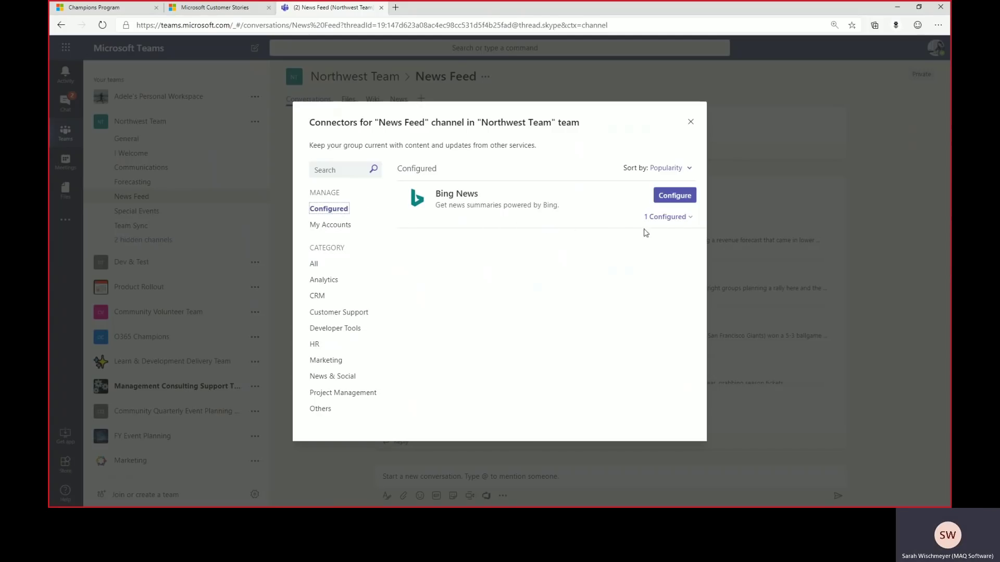
click(690, 221)
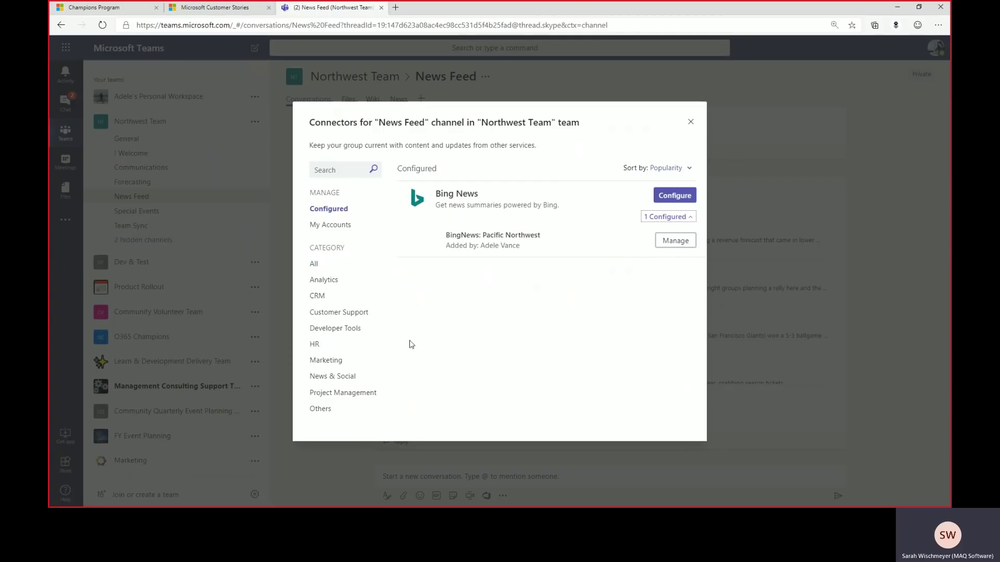
click(338, 380)
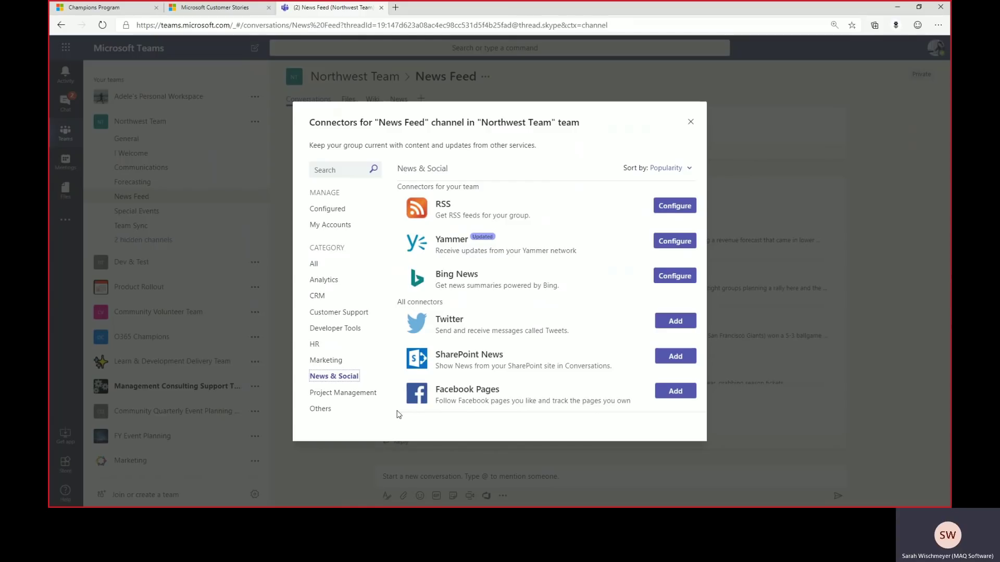
click(688, 122)
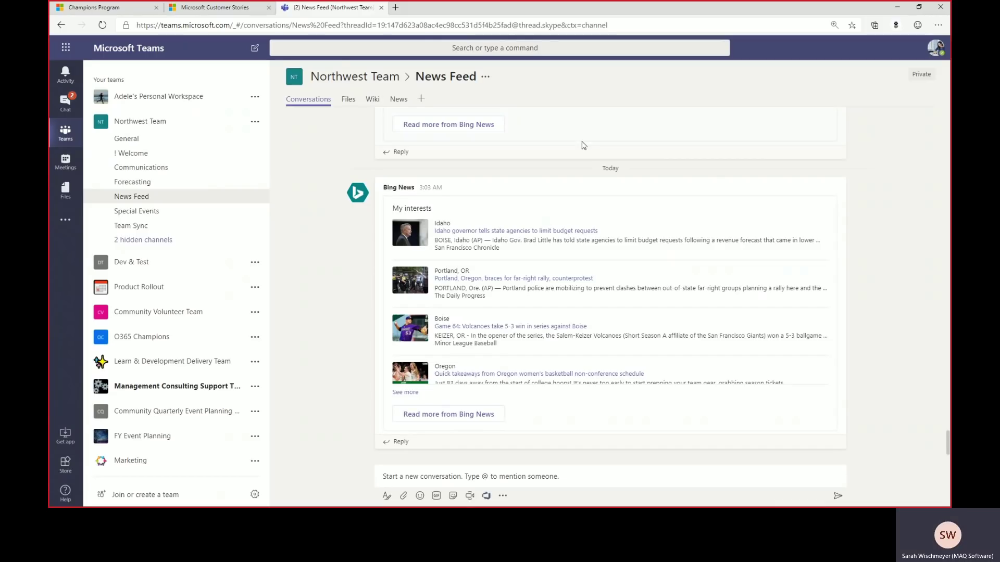
- Open the pinned four-participant group chat and view its shared files and the Vendors spreadsheet
click(66, 104)
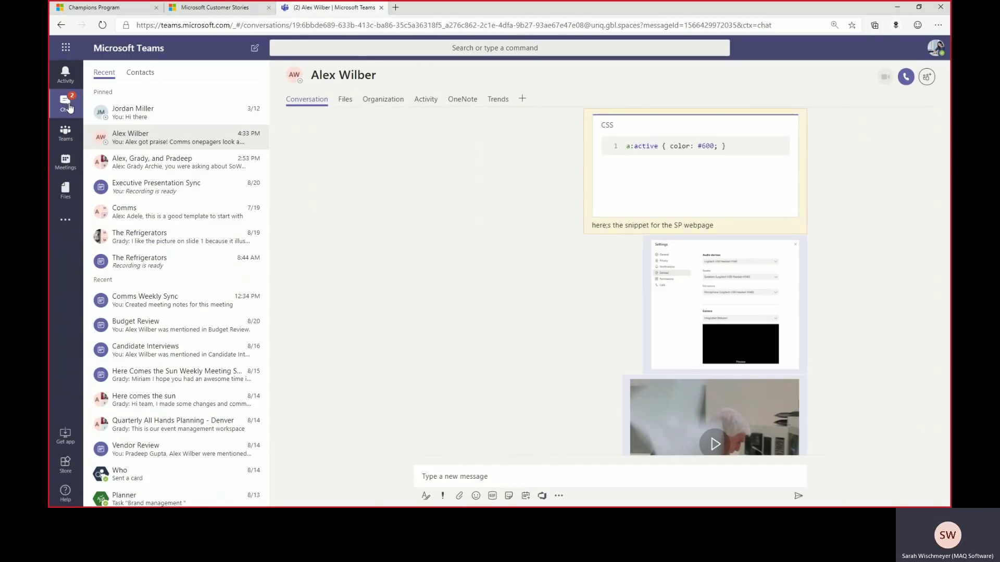
click(122, 168)
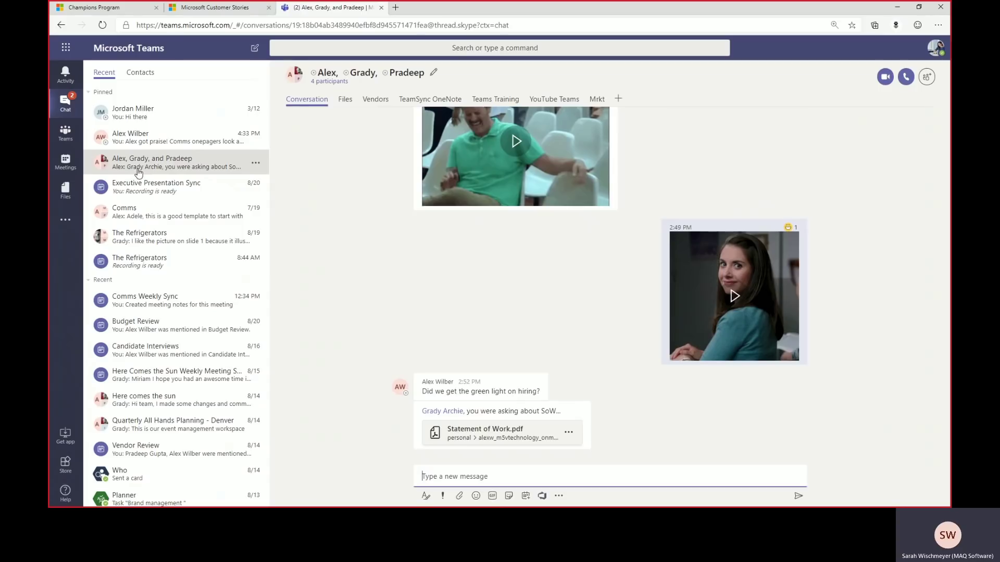
click(343, 105)
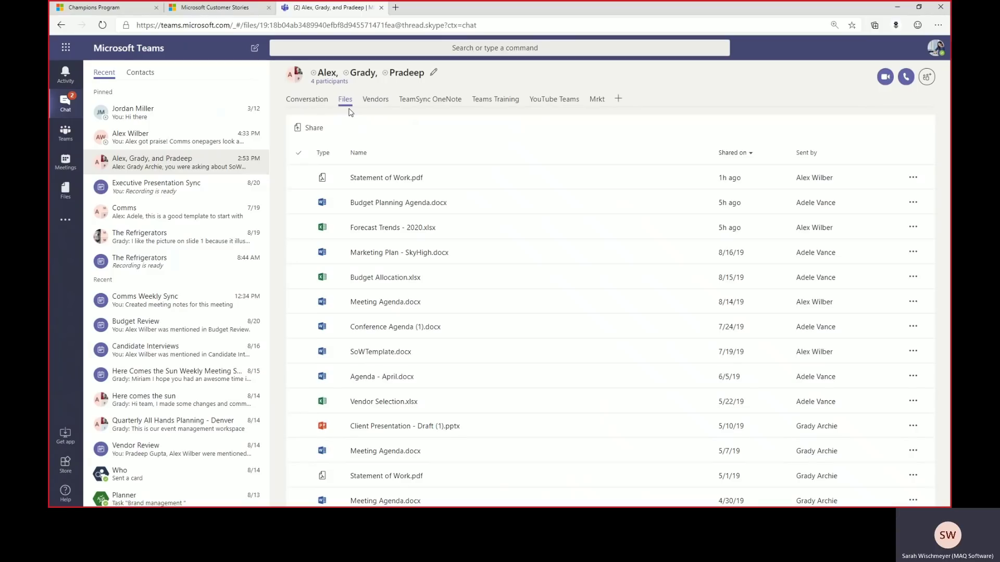
click(382, 105)
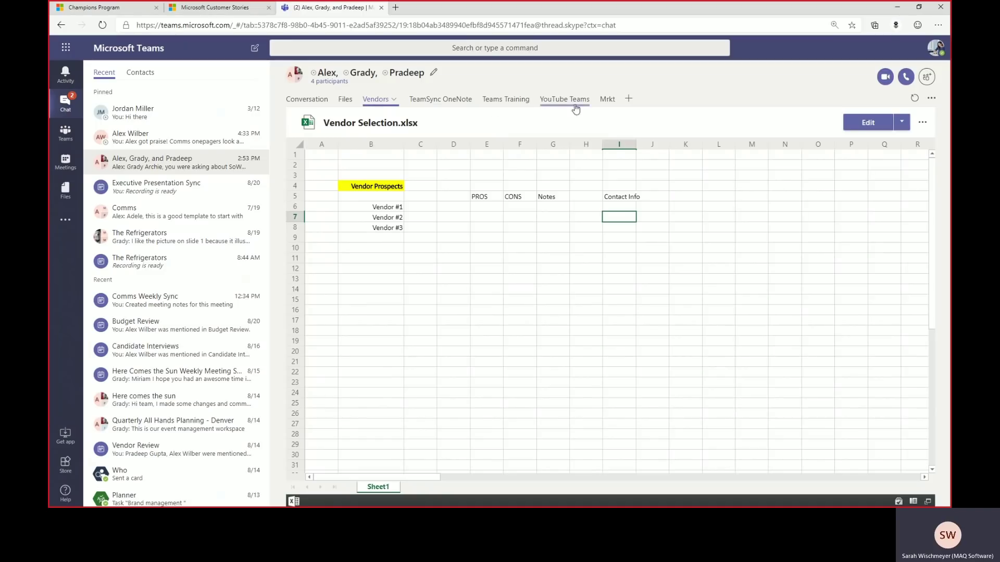
- Remove the Mrkt tab containing Marketing Plan - SkyHigh.docx from the group chat
click(608, 103)
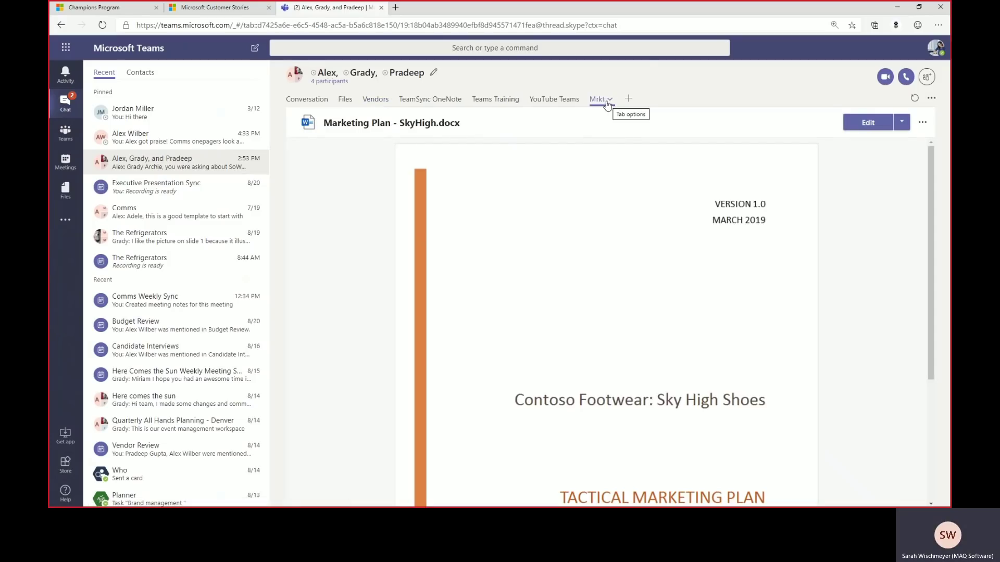
click(610, 102)
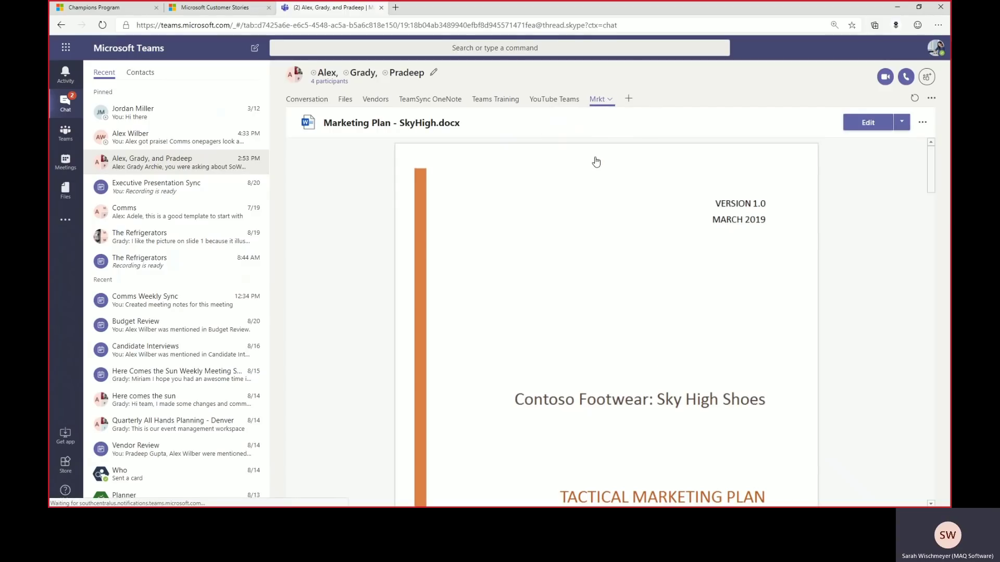
click(610, 104)
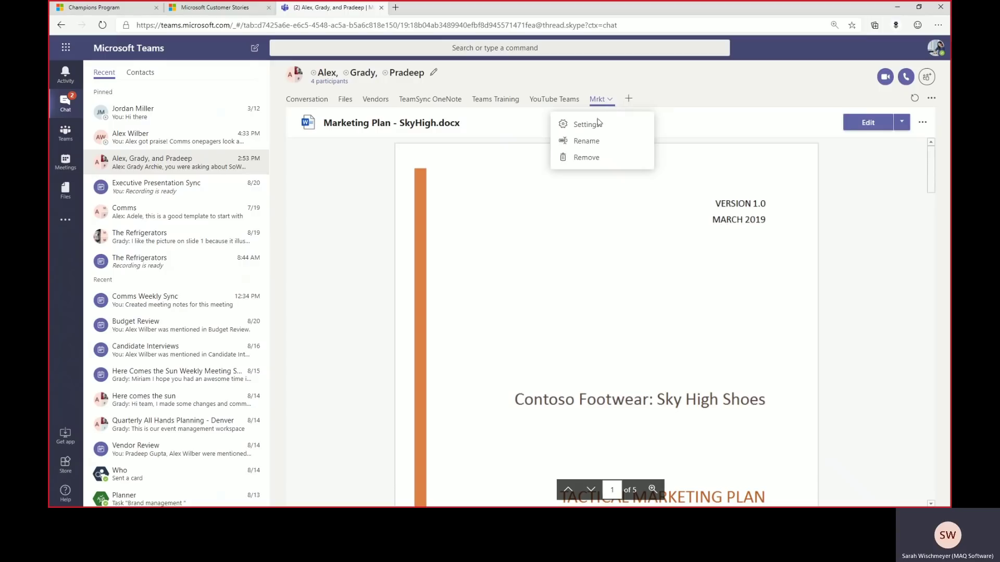
click(588, 158)
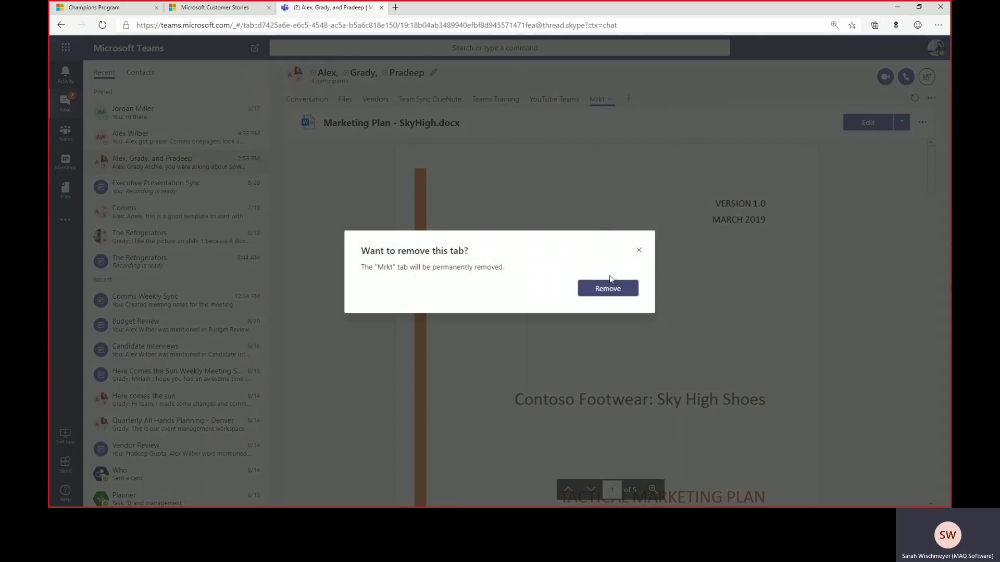
click(609, 289)
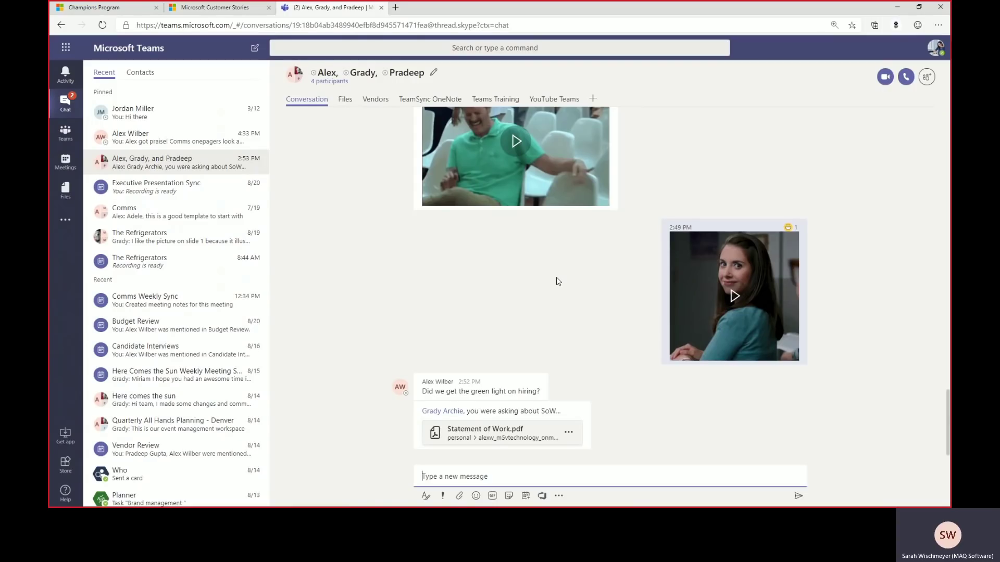
- View the action options for Forecast Trends - 2020.xlsx among the group chat's shared files
click(345, 99)
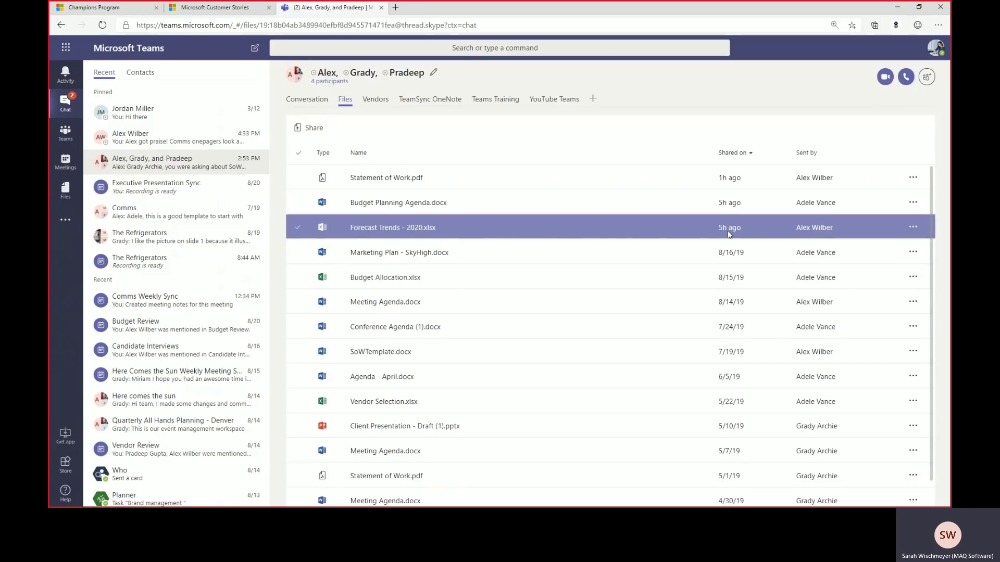
click(913, 228)
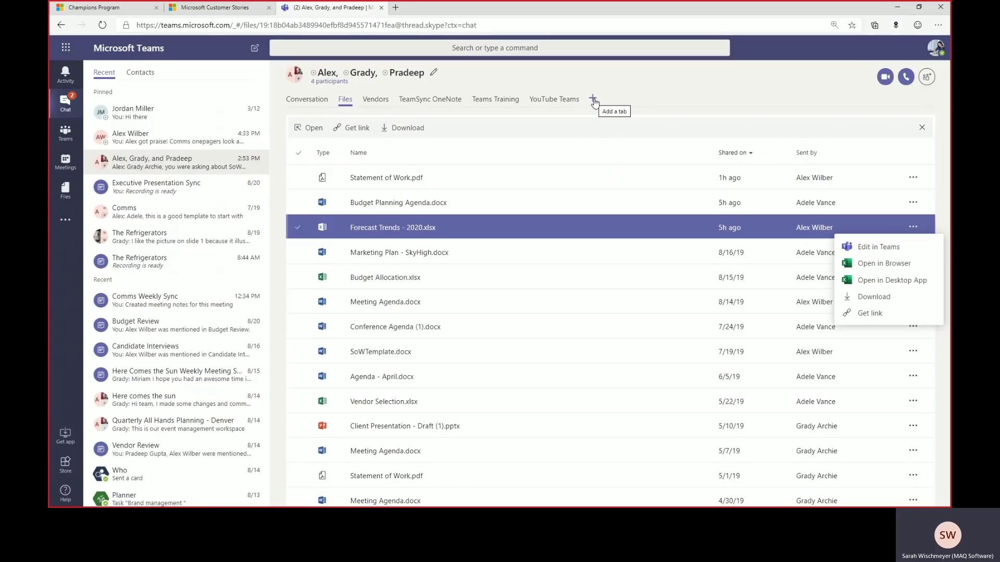
click(594, 101)
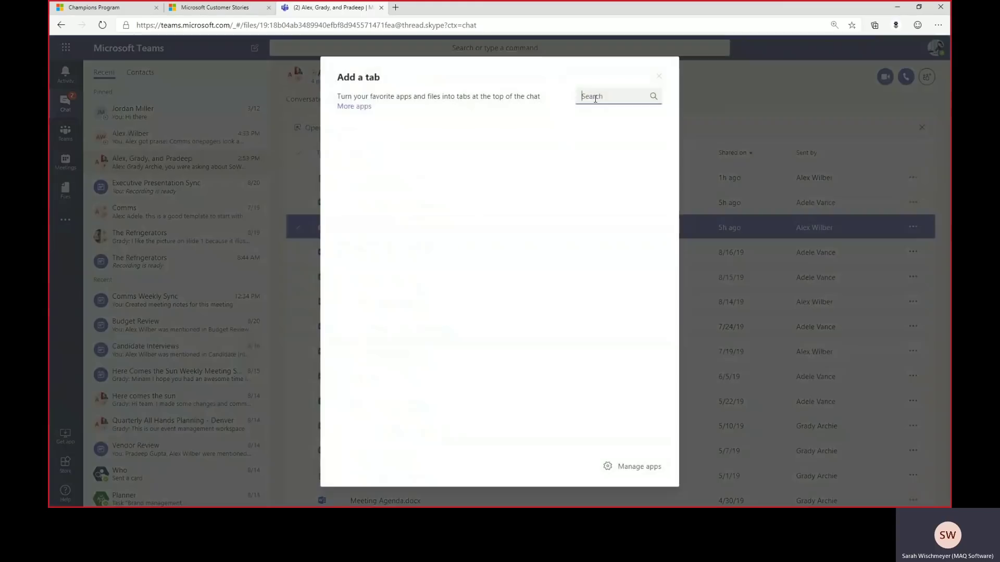
click(659, 77)
click(660, 77)
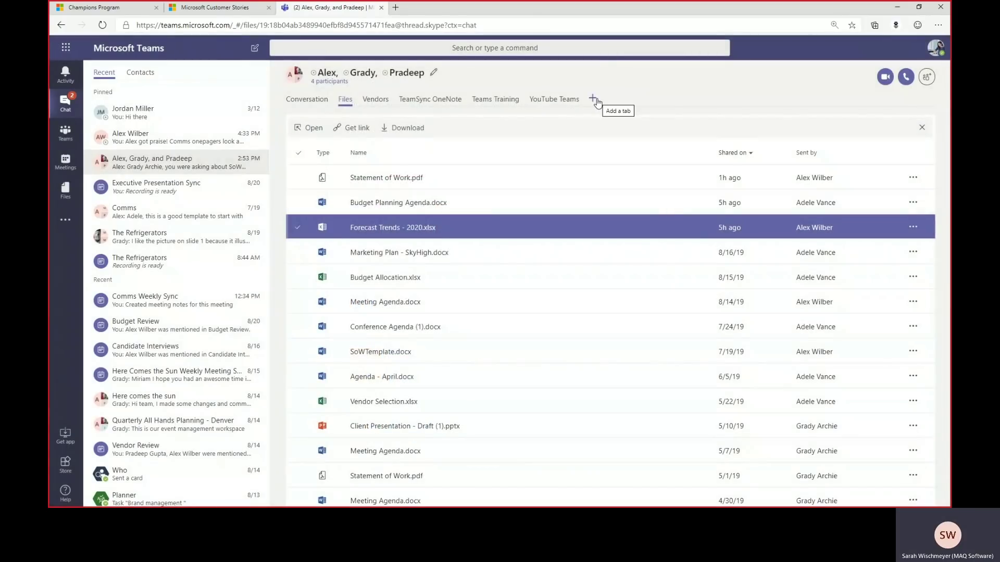
- Add a Word tab named "Mkt Plan" for Marketing Plan - SkyHigh.docx to the group chat, with a post to the chat about it
click(594, 100)
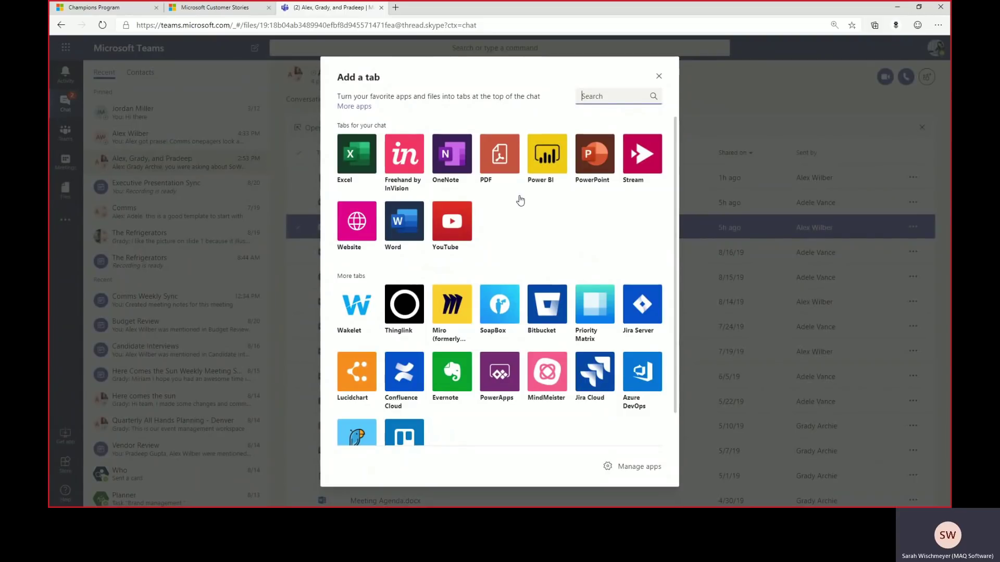
drag(515, 81, 593, 93)
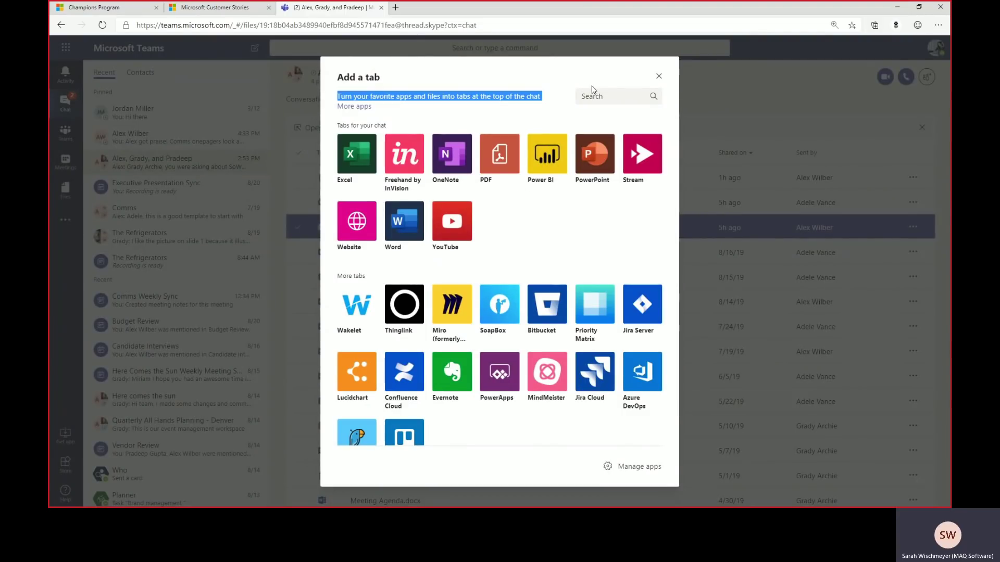
click(408, 225)
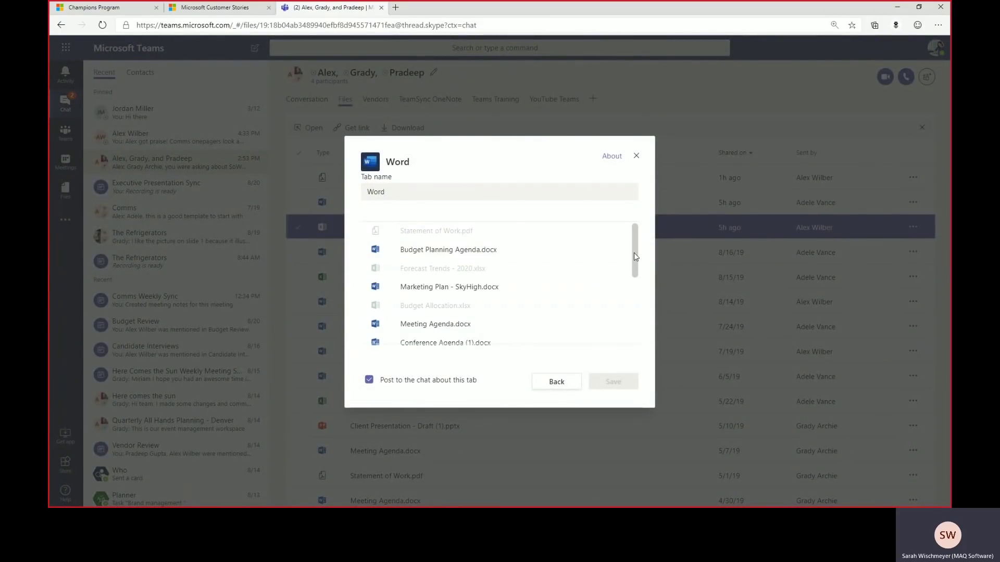
click(464, 292)
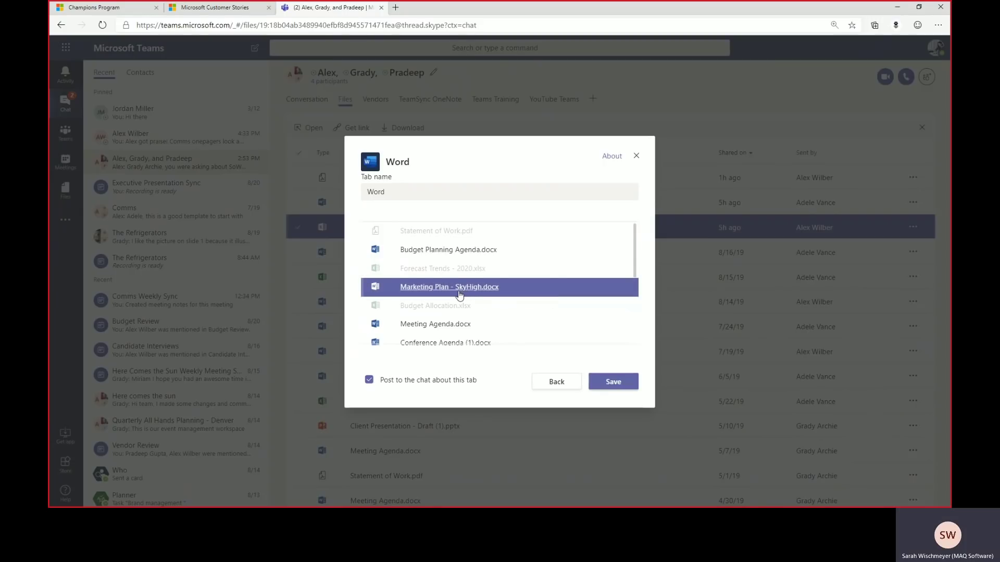
mouse_move(387, 189)
mouse_down()
mouse_move(370, 189)
mouse_move(390, 194)
mouse_up()
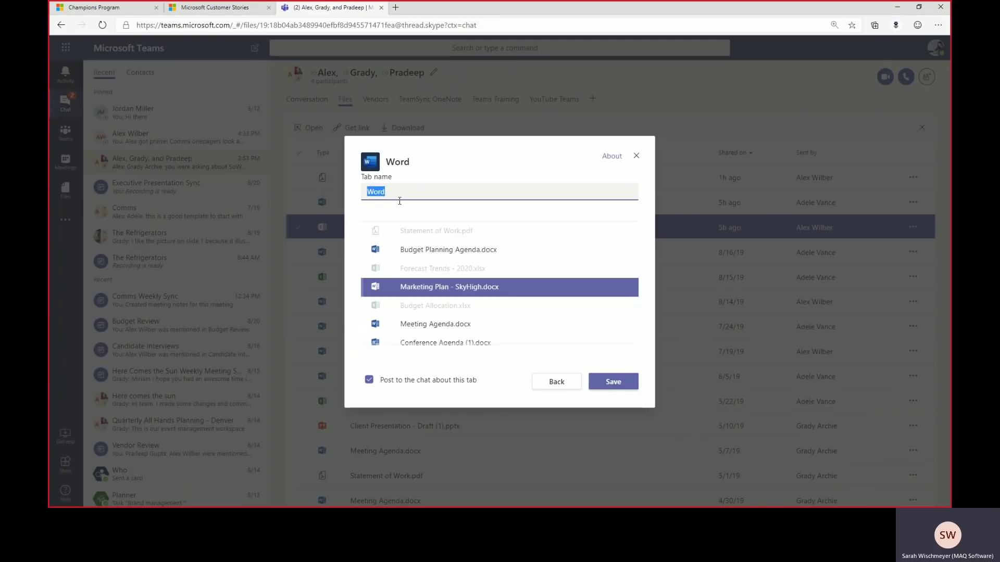
text(M)
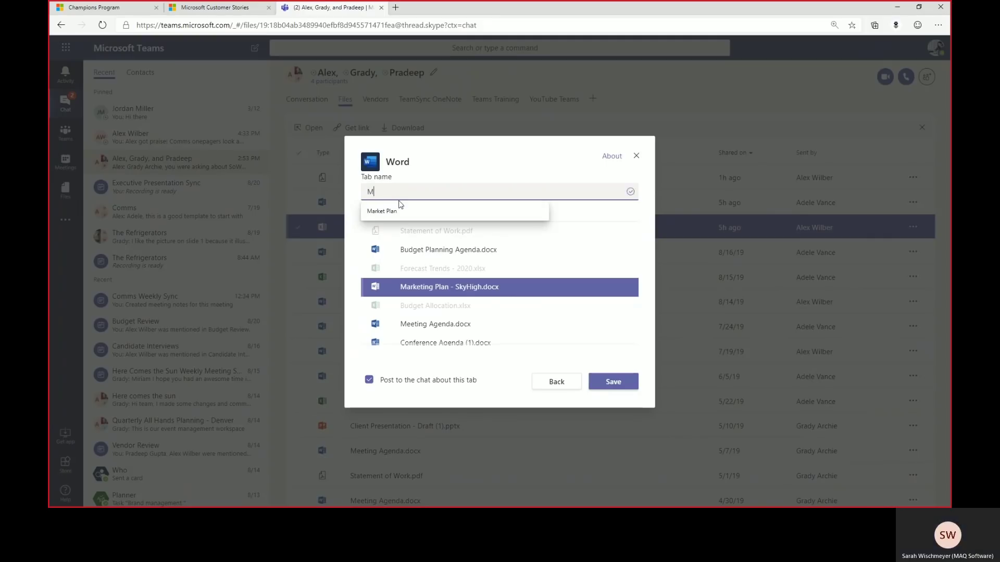
text(kt Plan)
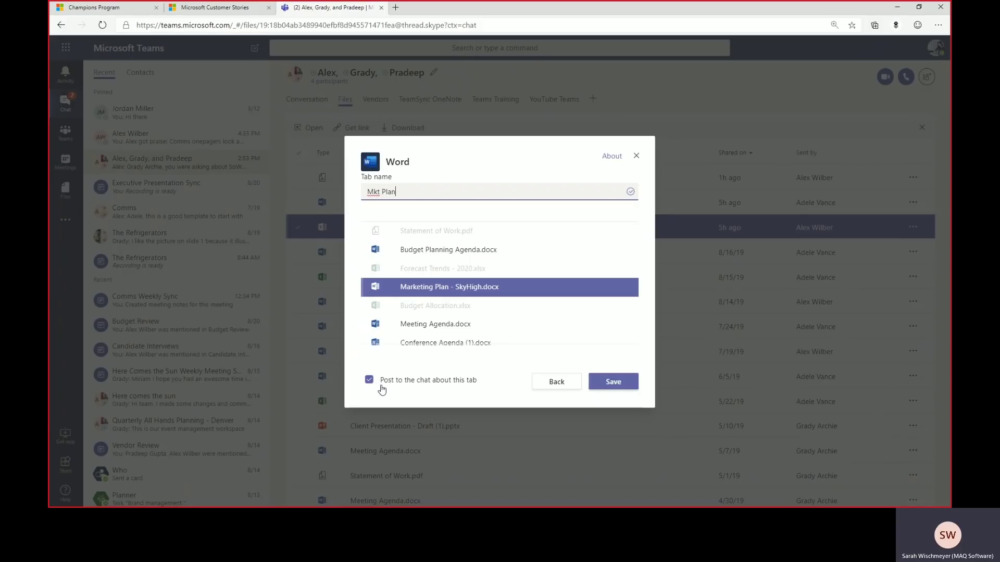
click(608, 385)
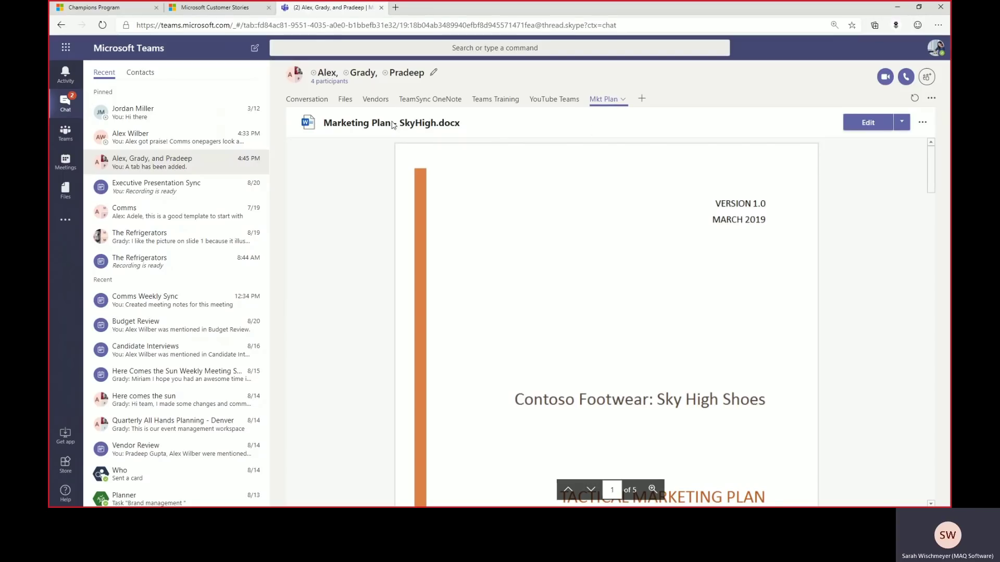
- Return to the group chat's conversation and reorder its tabs so Mkt Plan sits directly after Vendors
click(307, 99)
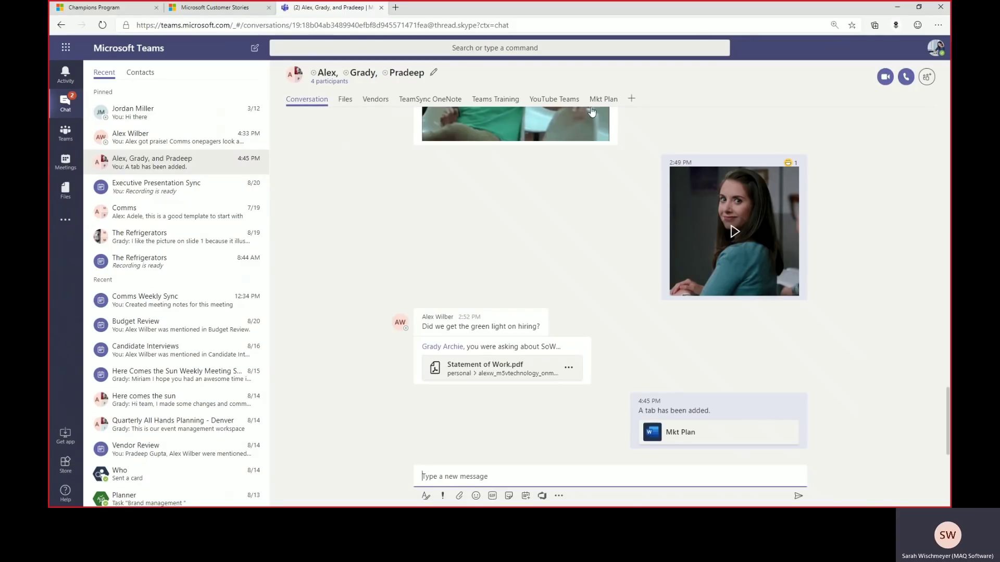
drag(602, 105, 462, 103)
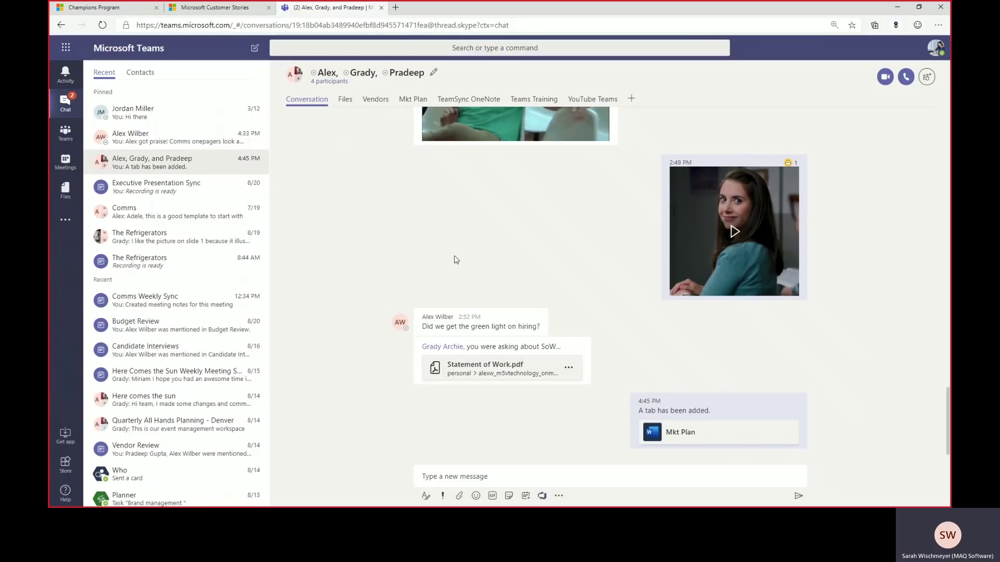
- Open the Forecasting channel's files and examine the options for Forecast Trends - 2020.xlsx and for the Northwest Team
click(65, 133)
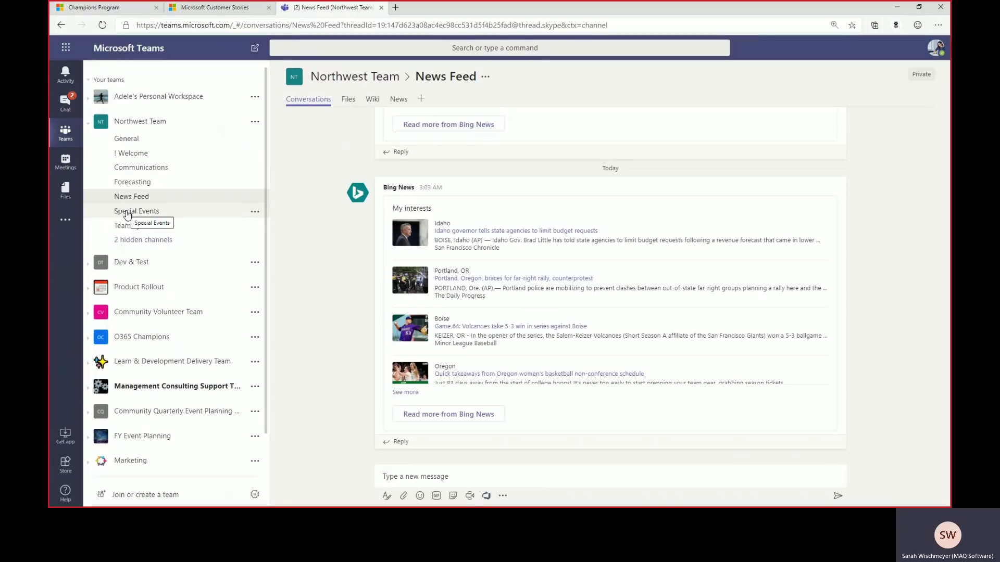
click(130, 185)
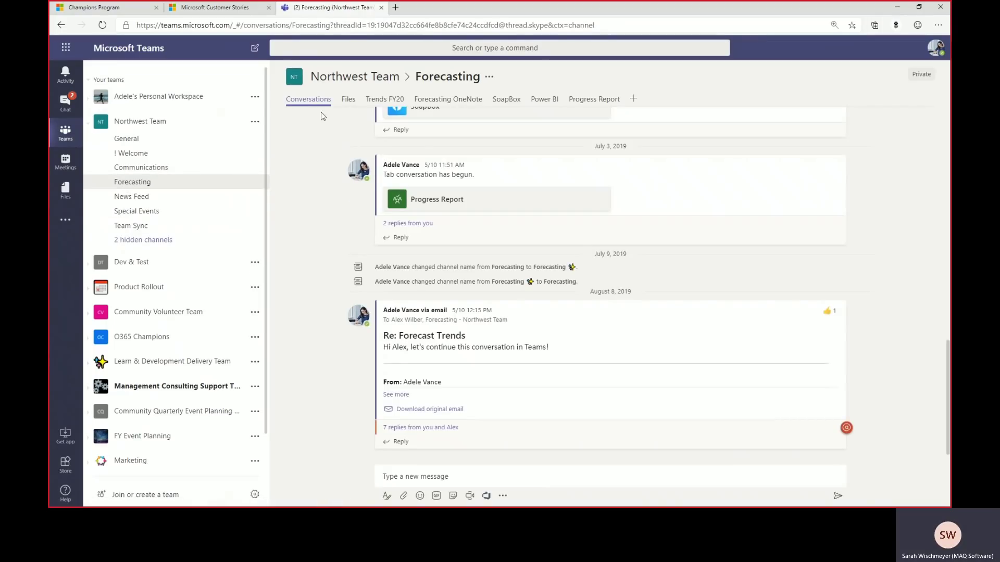
click(348, 99)
click(421, 227)
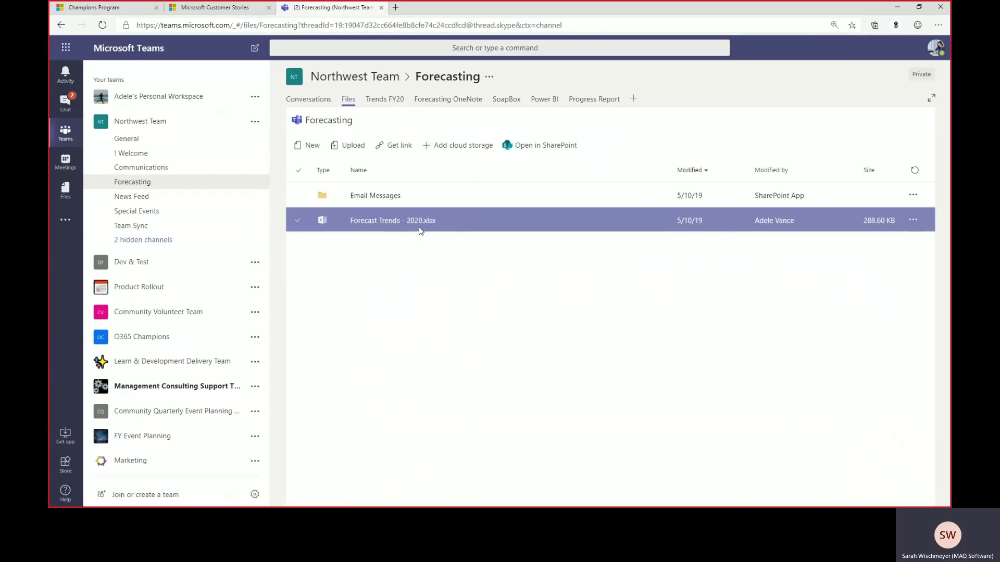
click(914, 221)
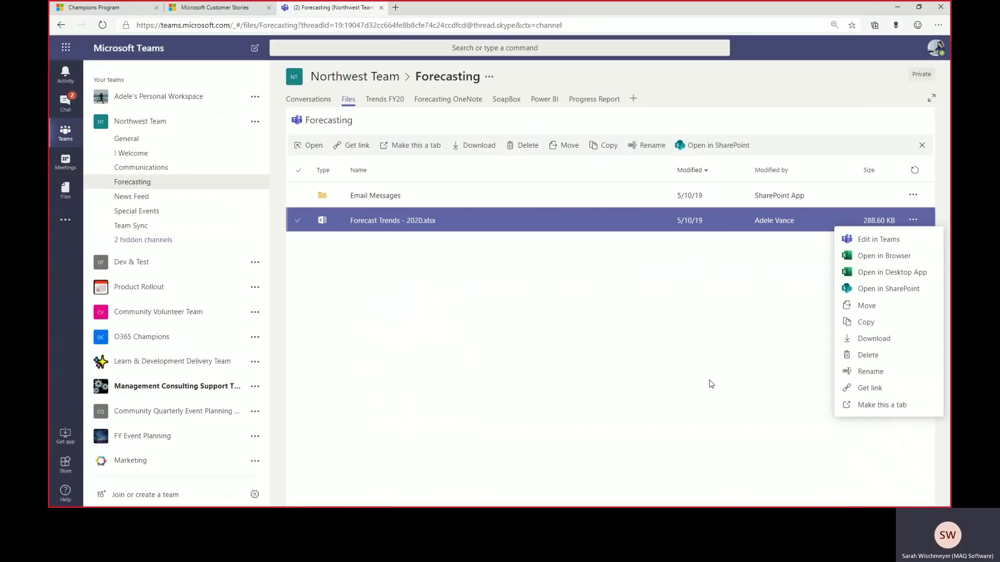
click(255, 123)
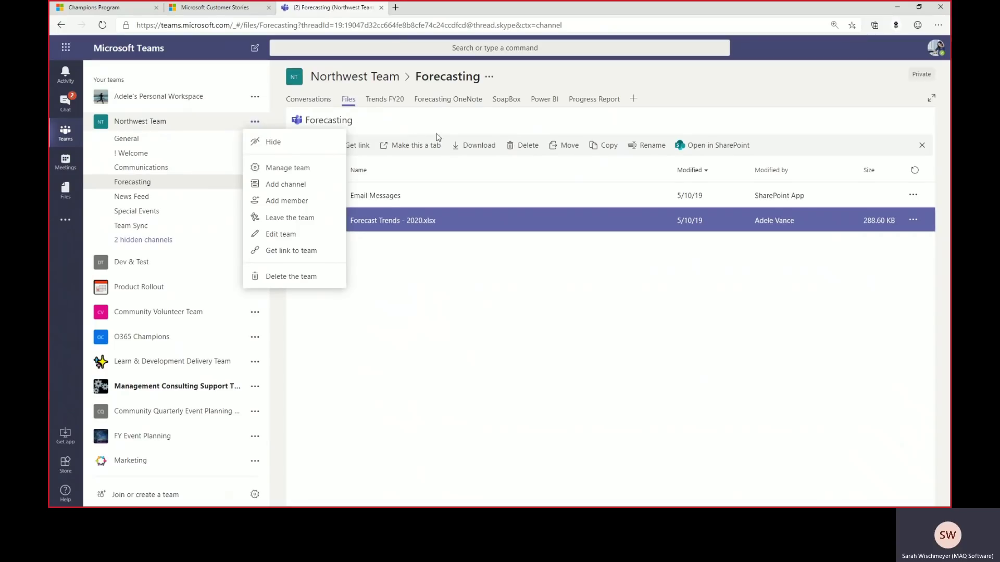
- Open the Forecasting files in SharePoint and browse the Northwest Team's Documents library to the Team Sync folder
click(707, 151)
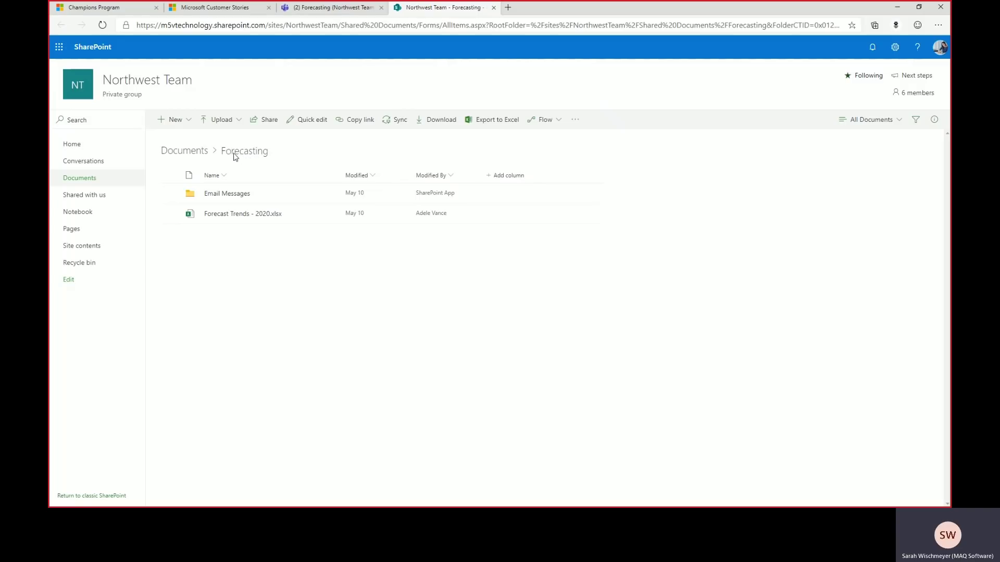
click(191, 152)
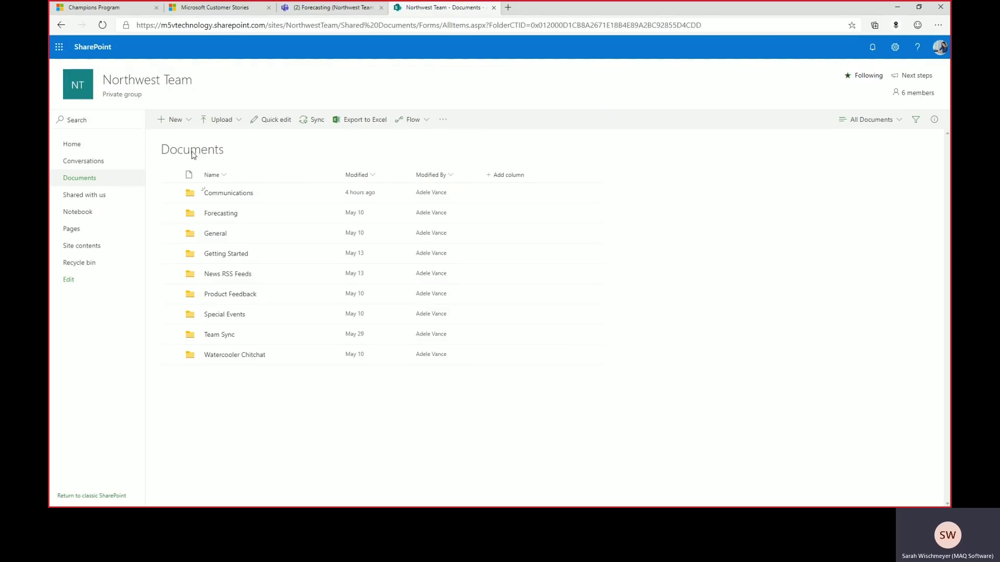
click(221, 336)
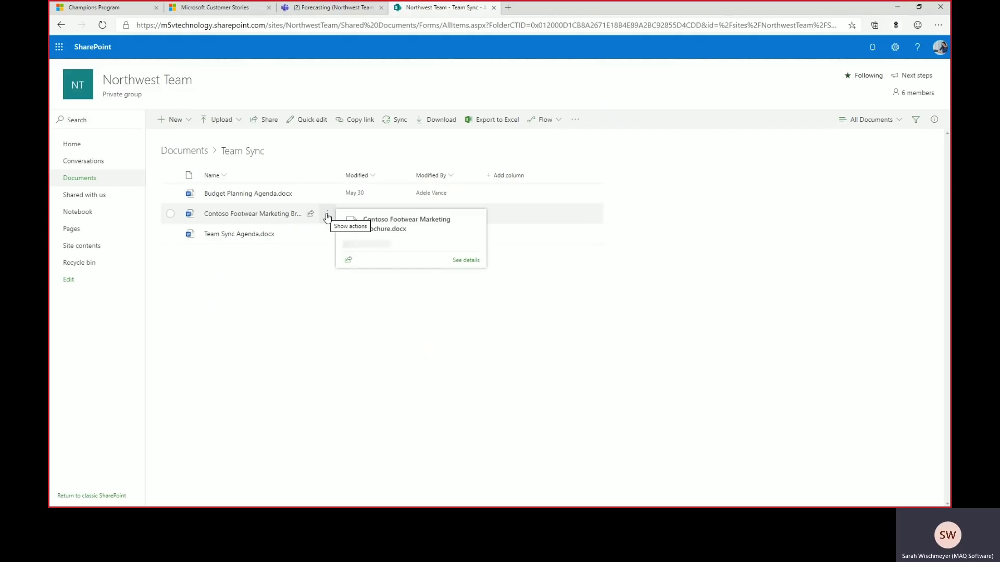
- Examine the actions available for Contoso Footwear Marketing Brochure.docx, close SharePoint and return to the Forecasting channel's conversations in Teams
click(327, 217)
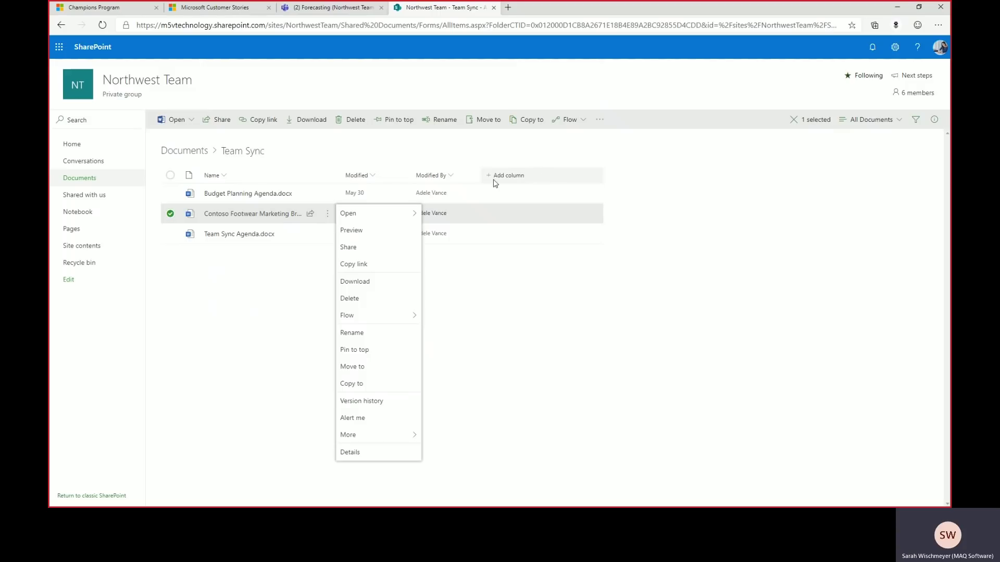
click(494, 8)
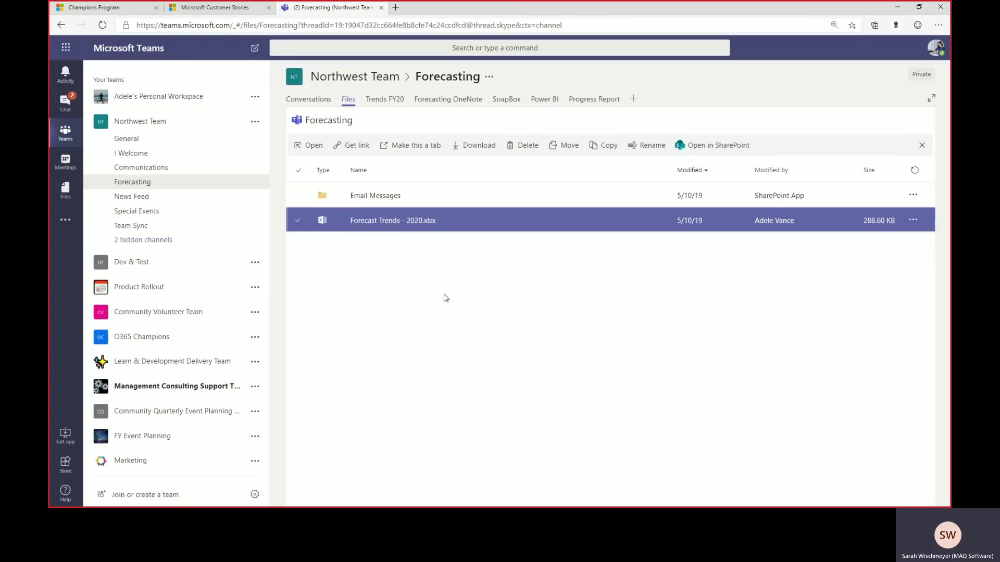
click(321, 103)
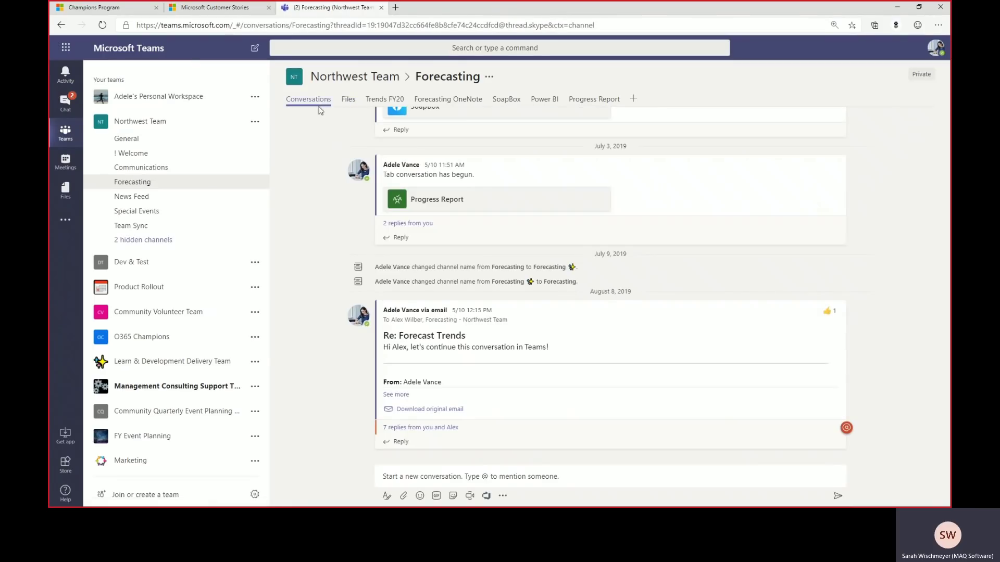
- Review the files shared in the group chat, plus the Recent and Microsoft Teams views of all files
click(65, 105)
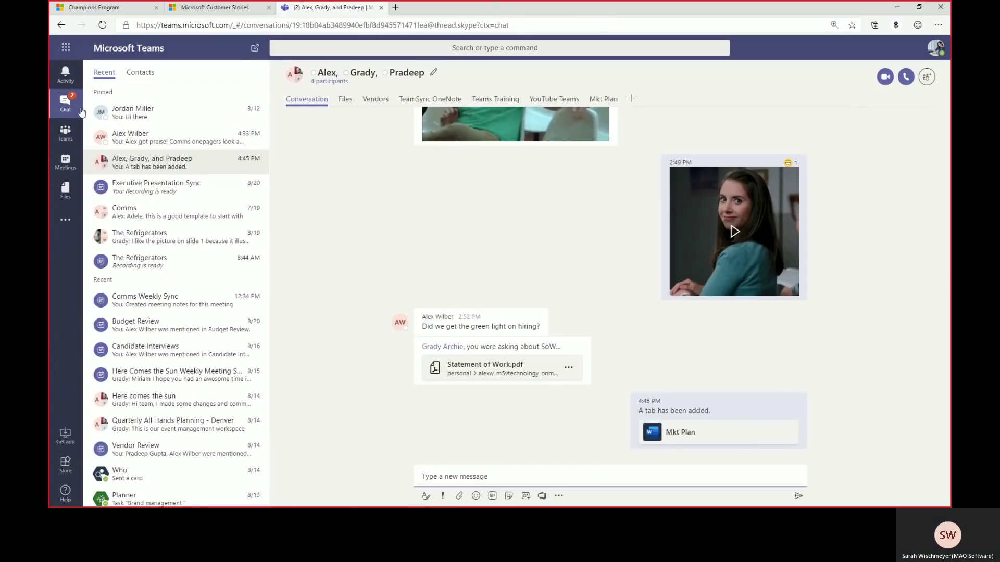
click(344, 102)
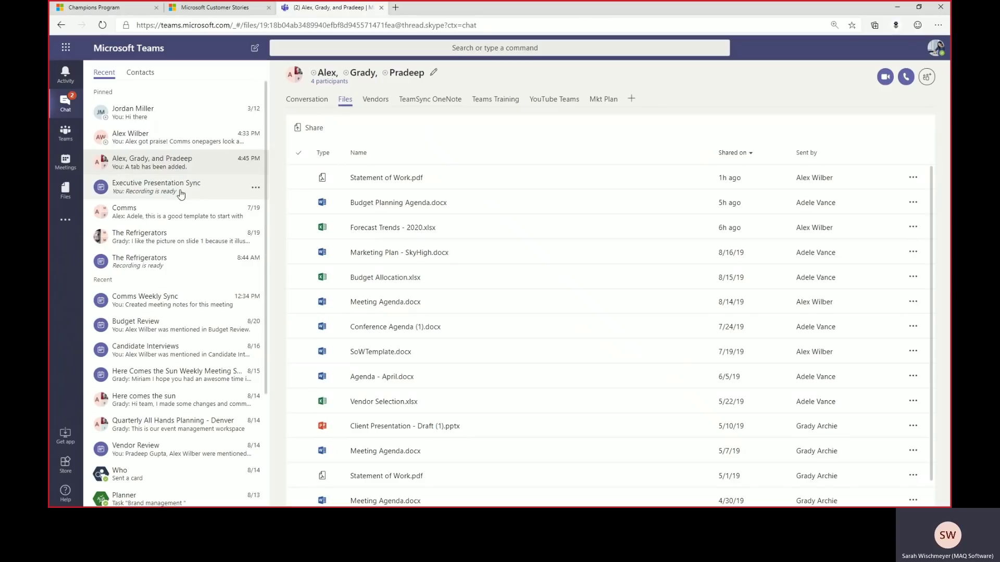
click(65, 193)
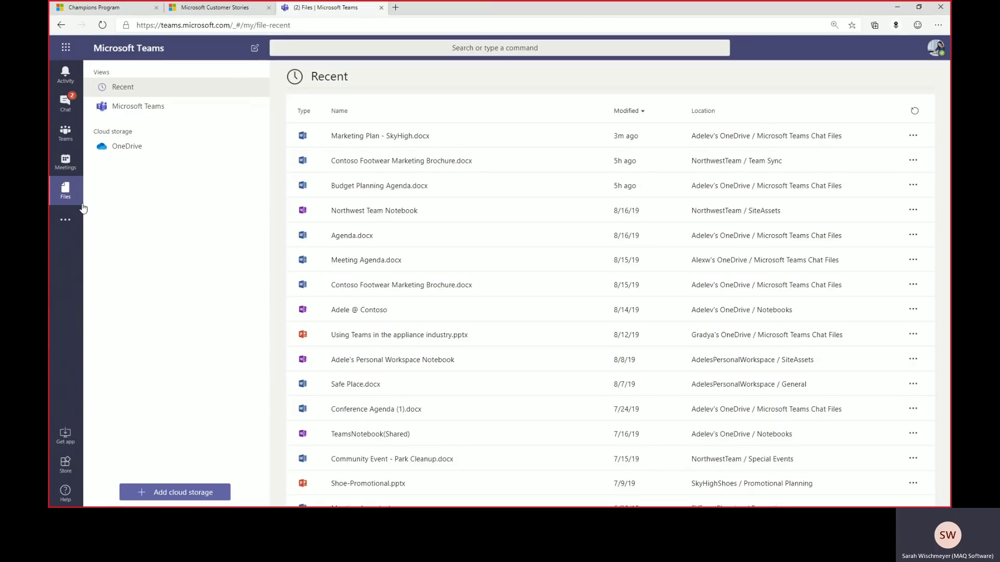
click(434, 211)
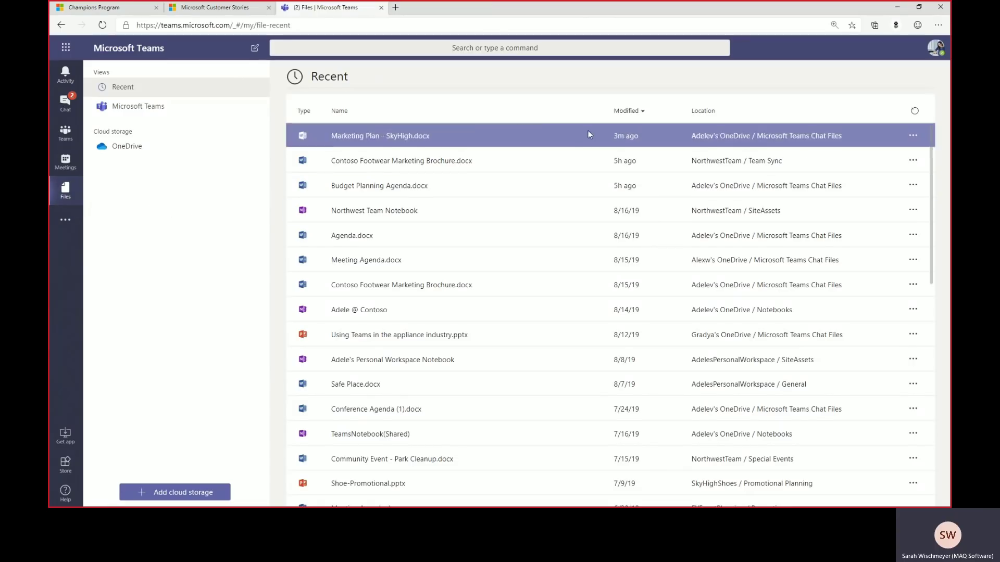
click(644, 112)
click(643, 112)
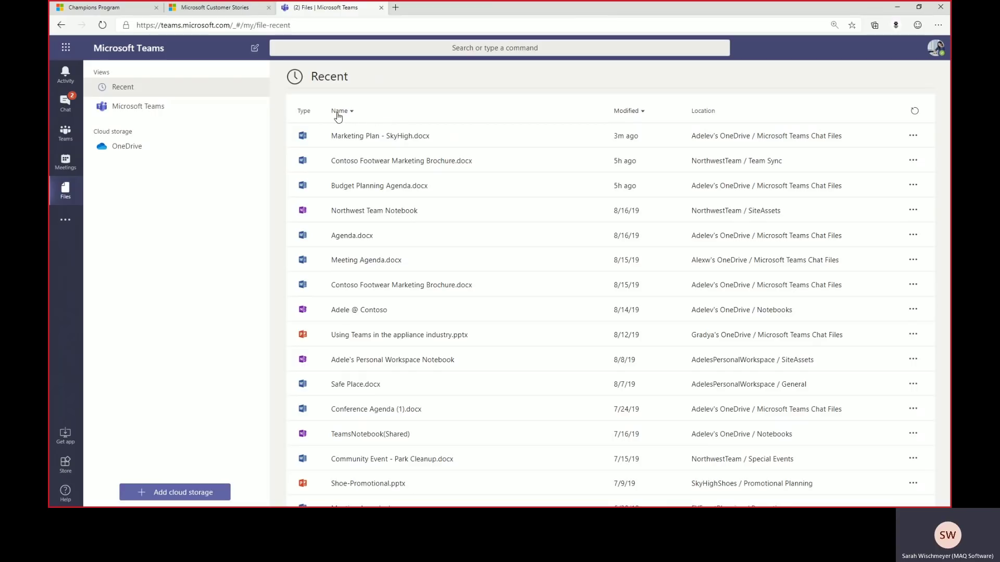
click(150, 113)
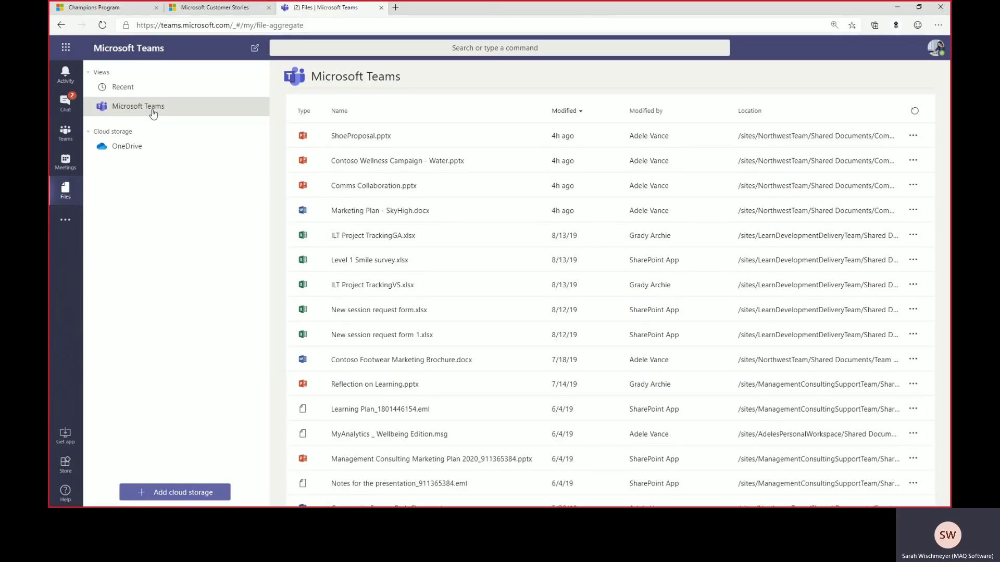
- Open the OneDrive storage in OneDrive itself and examine the actions for Budget Allocation.xlsx in Microsoft Teams Chat Files
click(130, 147)
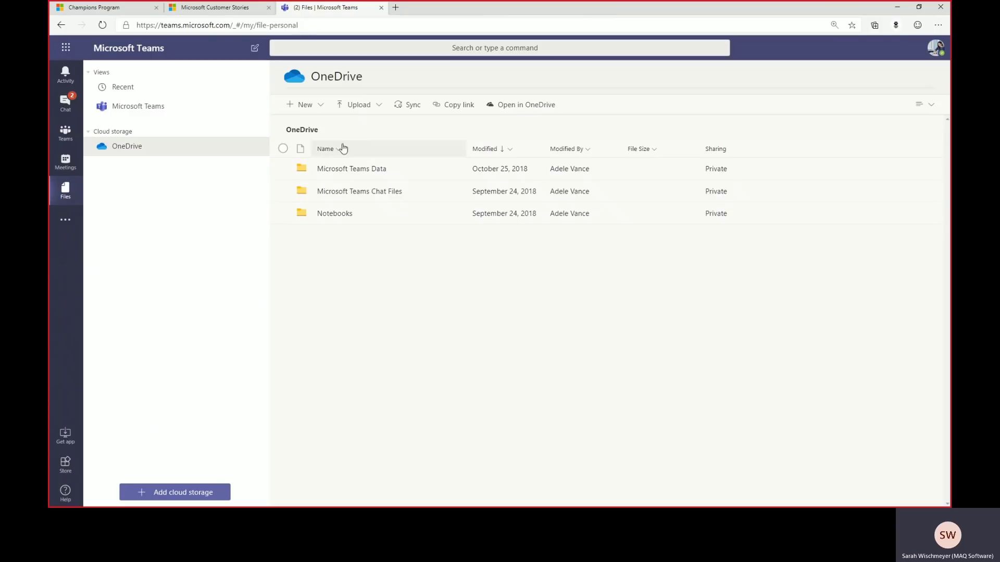
click(529, 107)
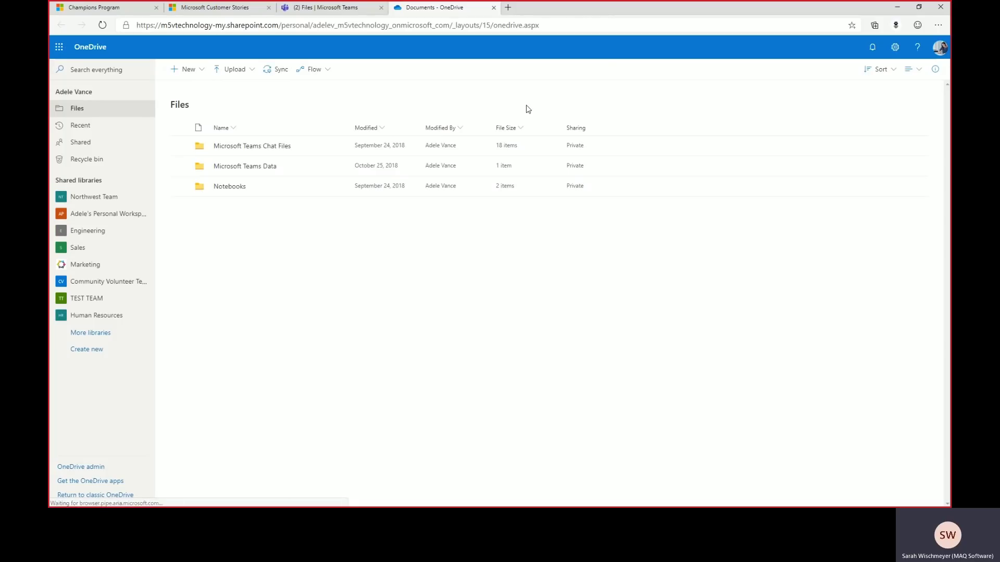
click(261, 148)
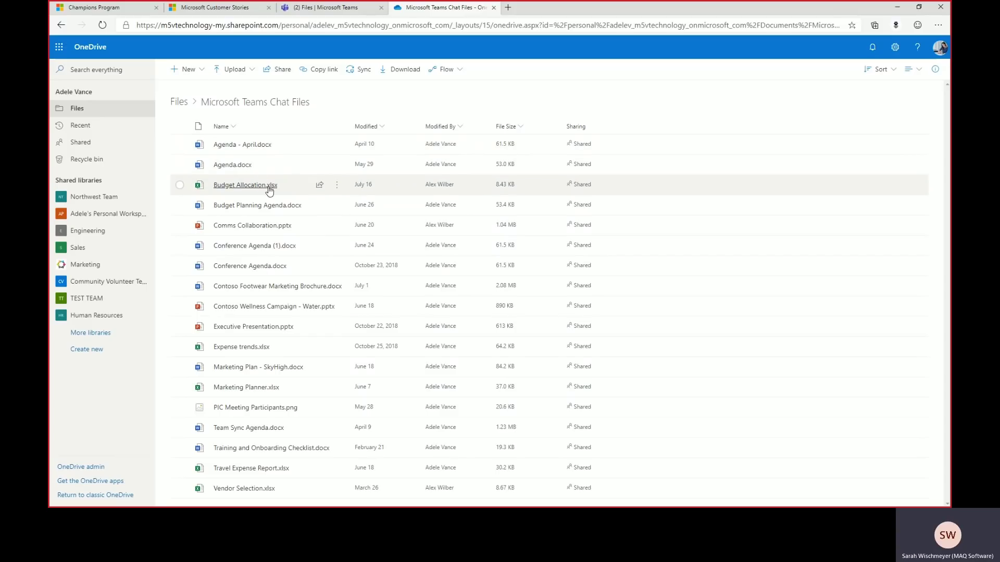
mouse_move(266, 186)
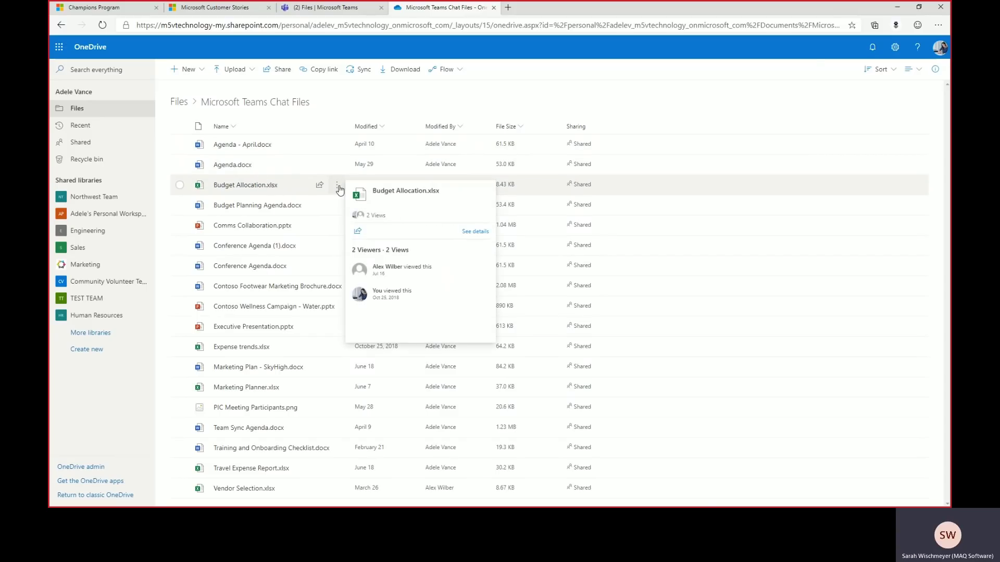
click(338, 187)
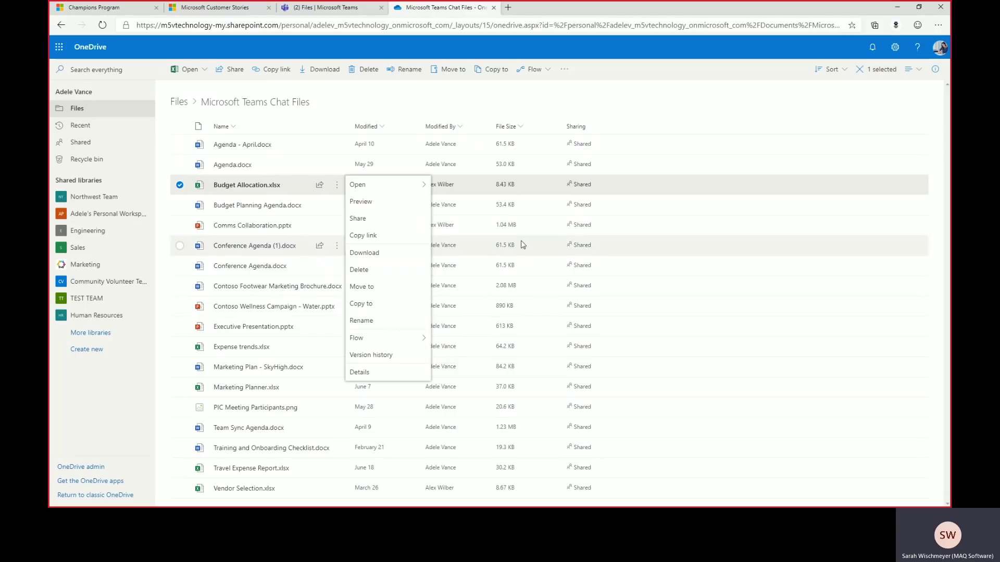
- Examine the sharing access of Budget Allocation.xlsx, including the Grant Access form and the marketing assistant's permission options
click(582, 192)
click(582, 193)
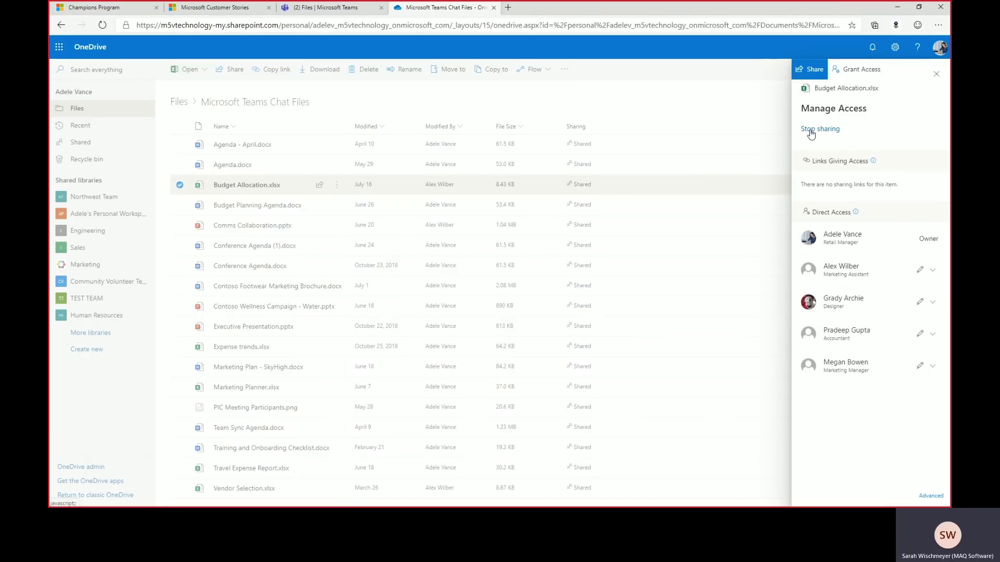
click(862, 71)
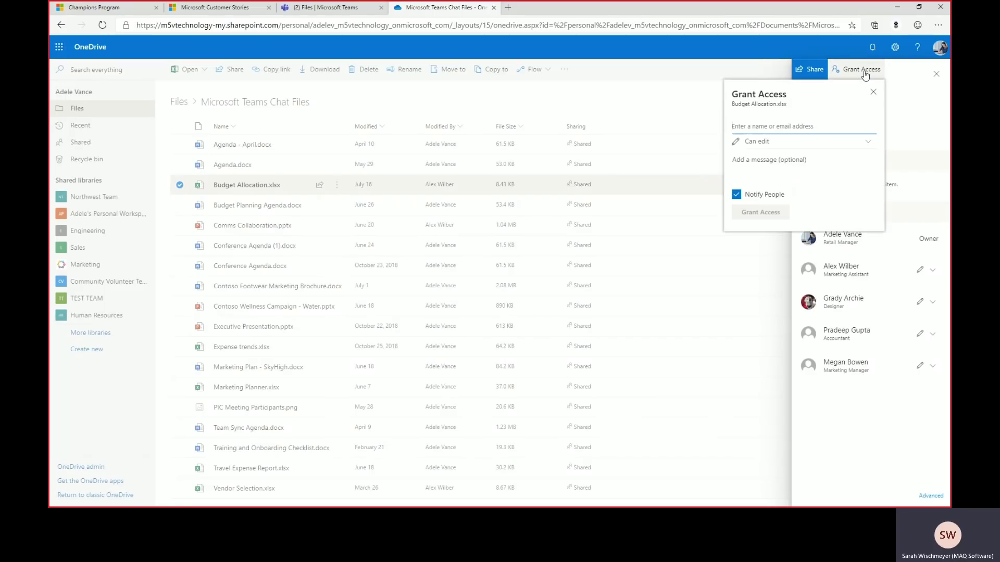
click(909, 121)
click(933, 271)
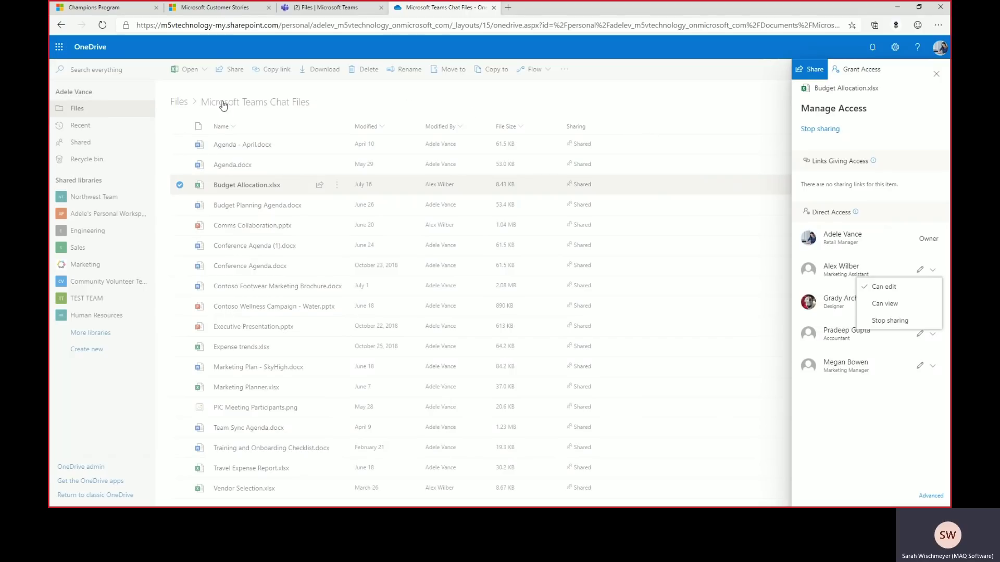
- Browse the Wiki folder inside Microsoft Teams Data, return to the OneDrive root files and close OneDrive
click(179, 104)
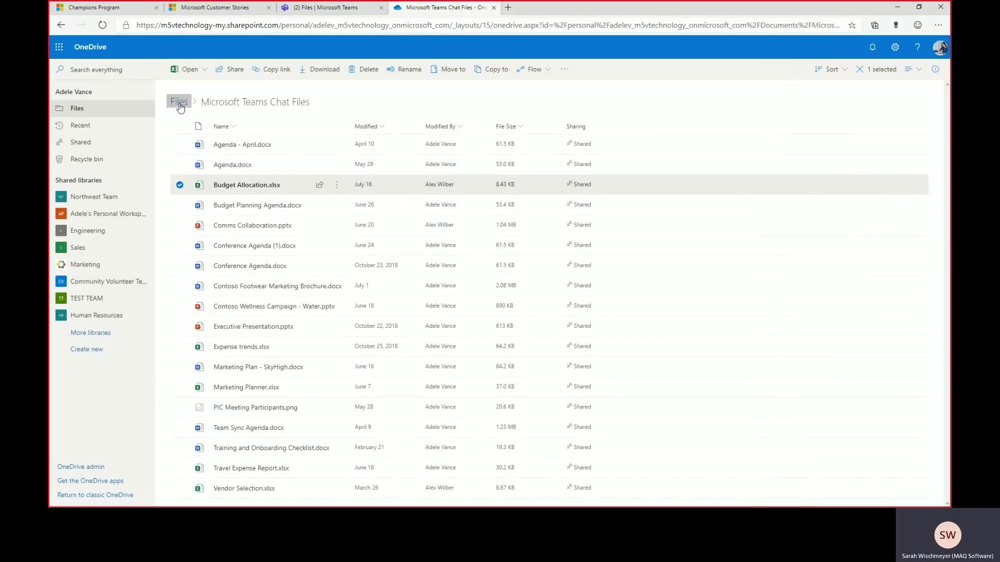
click(179, 104)
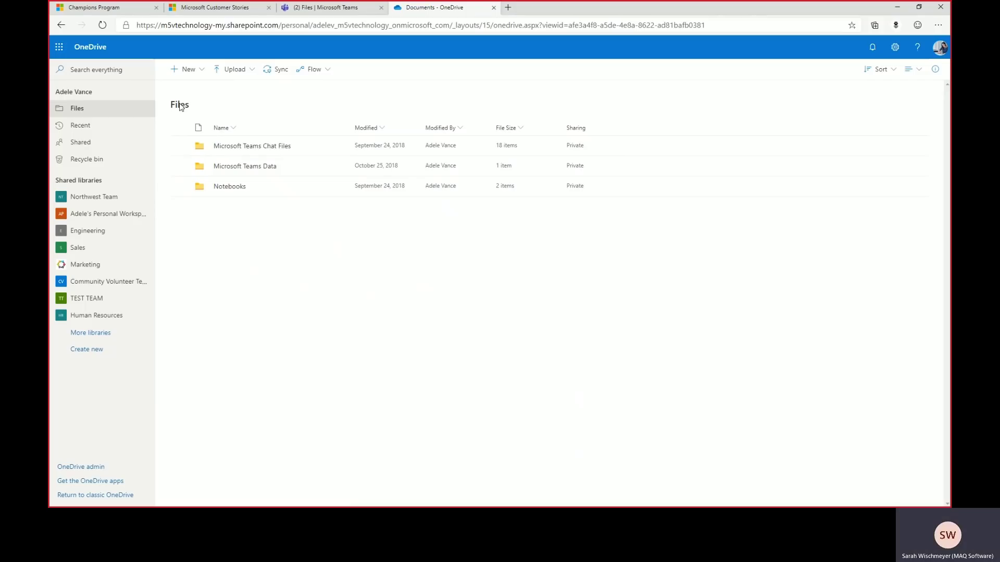
click(230, 168)
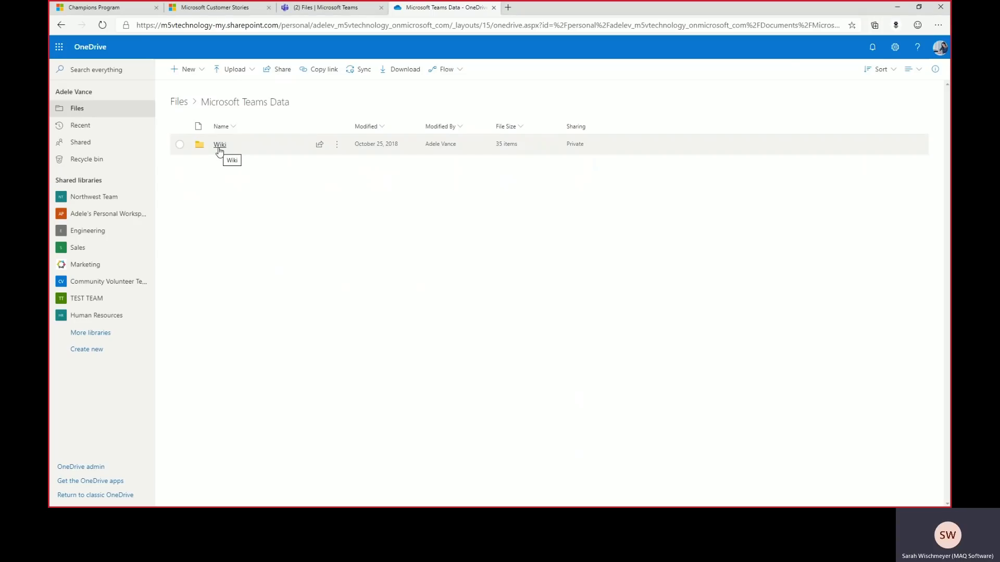
click(220, 149)
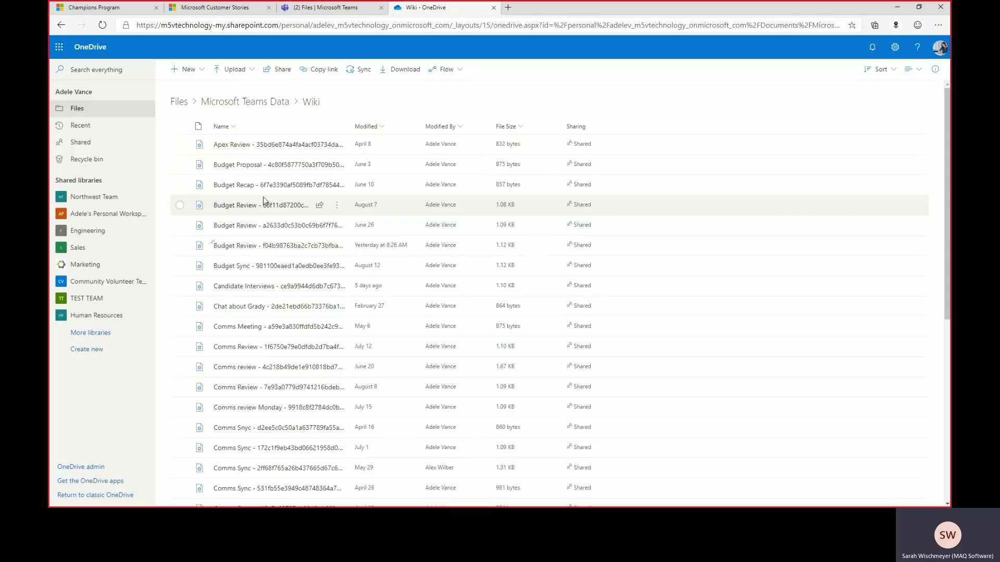
click(179, 102)
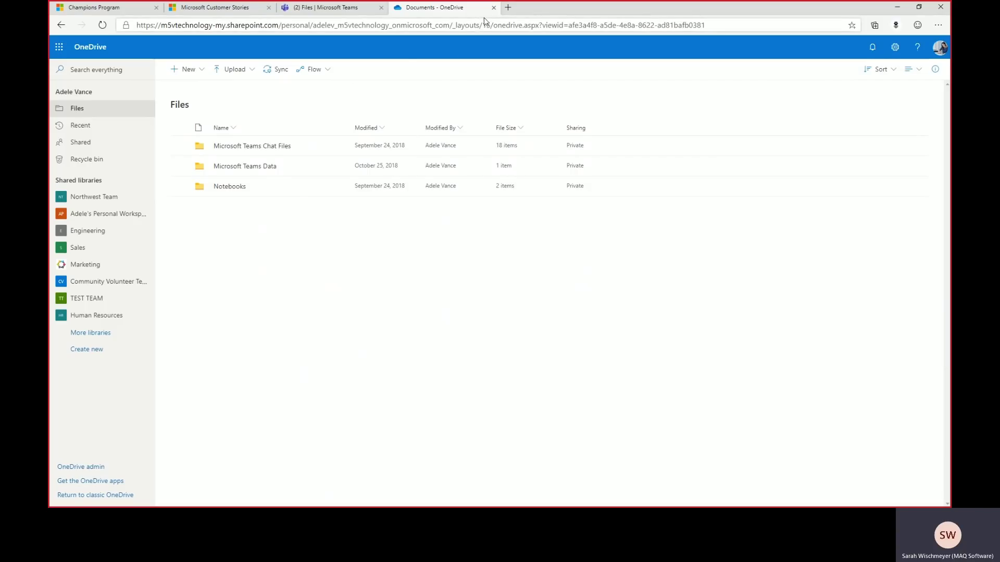
click(493, 7)
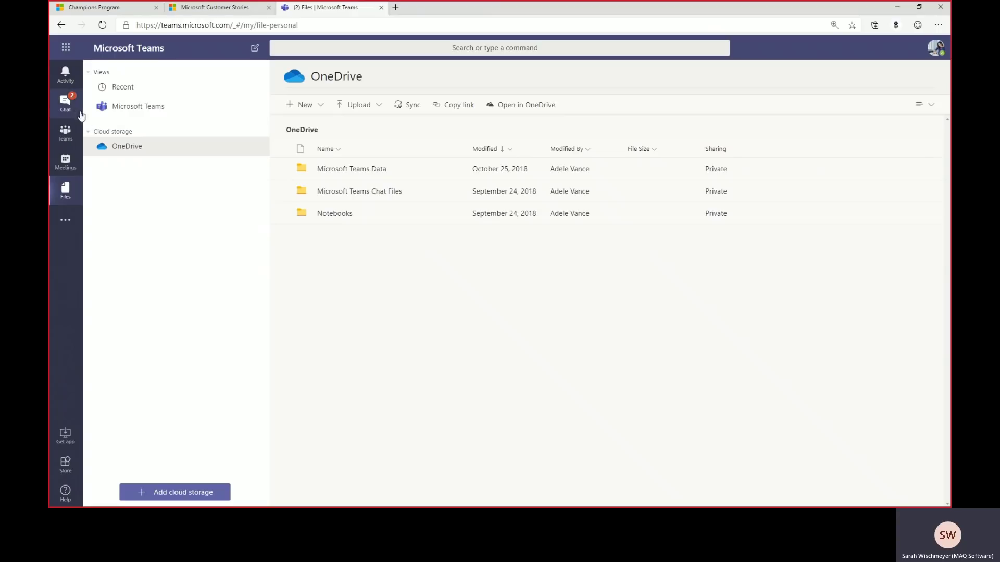
- Open Budget Planning Agenda.docx from the group chat's files in the browser, view its Info options including Version History, and close it
click(65, 106)
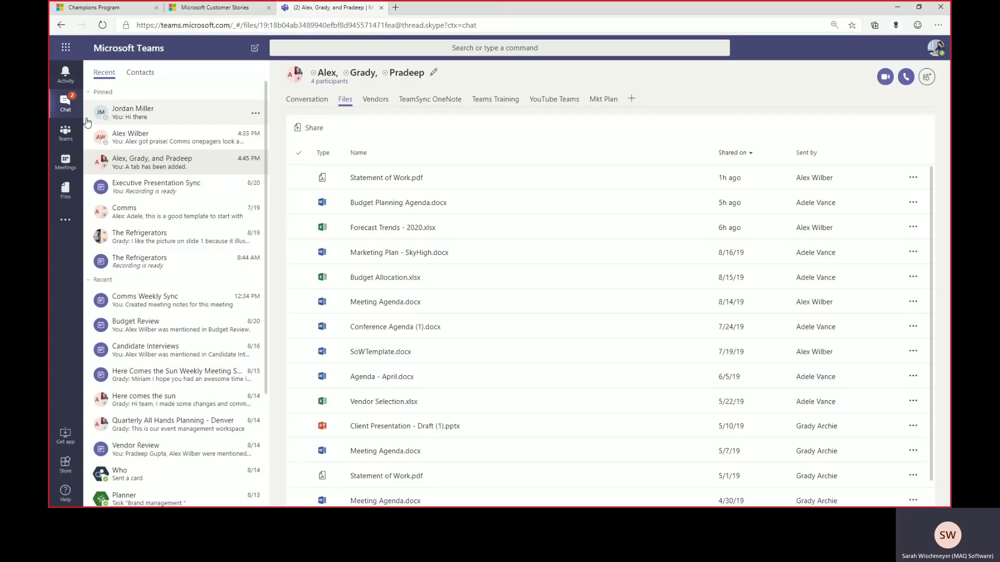
click(320, 203)
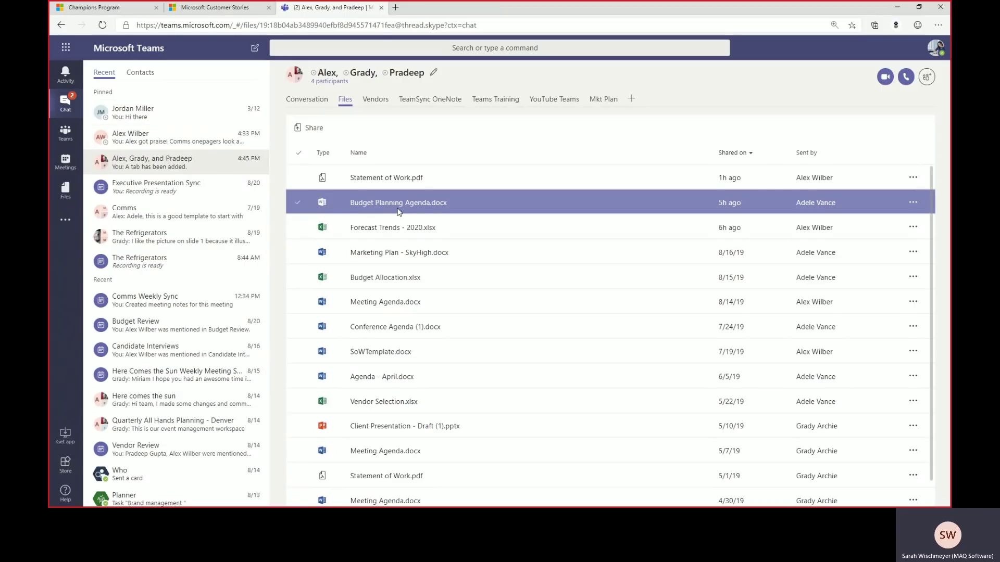
click(914, 206)
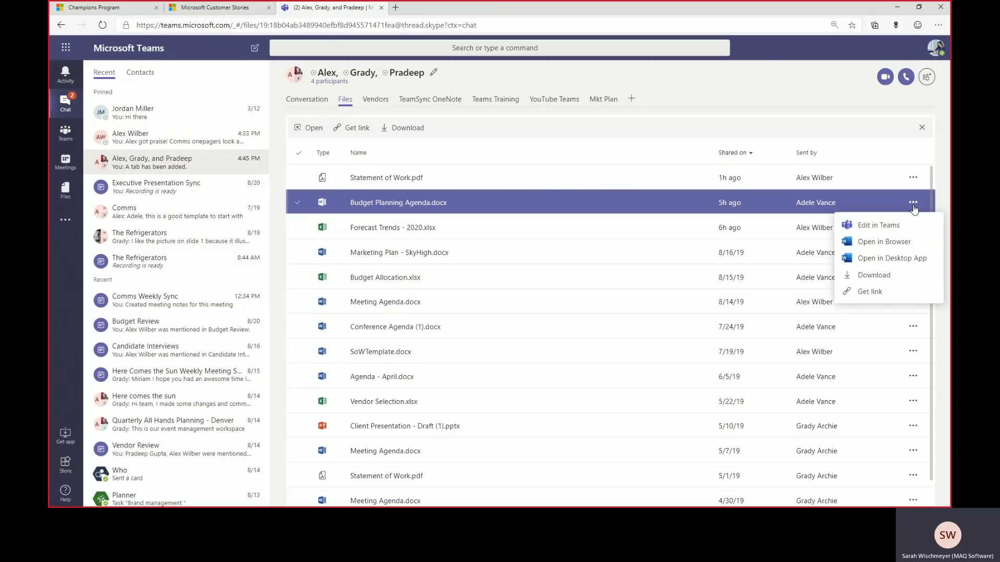
click(906, 244)
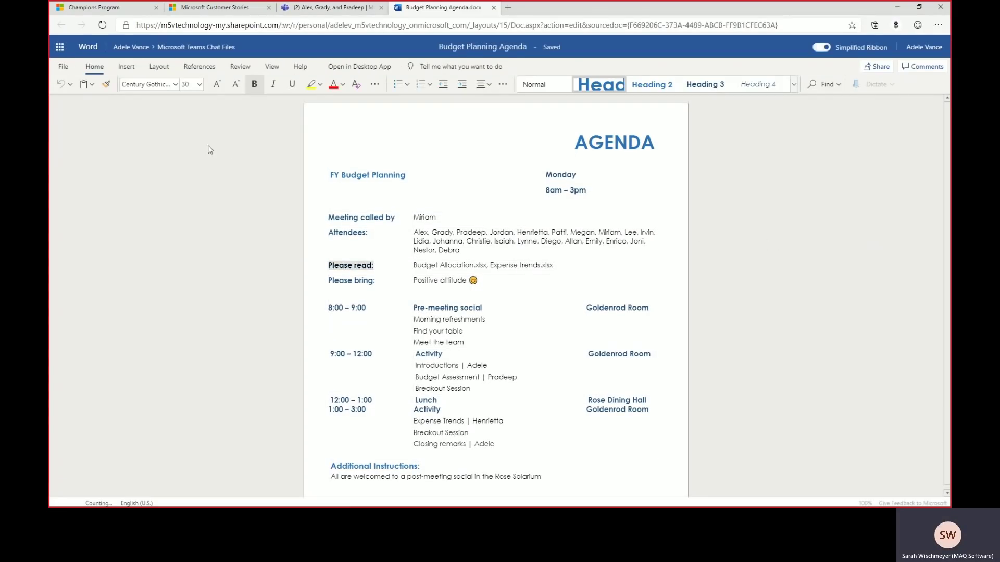
click(62, 67)
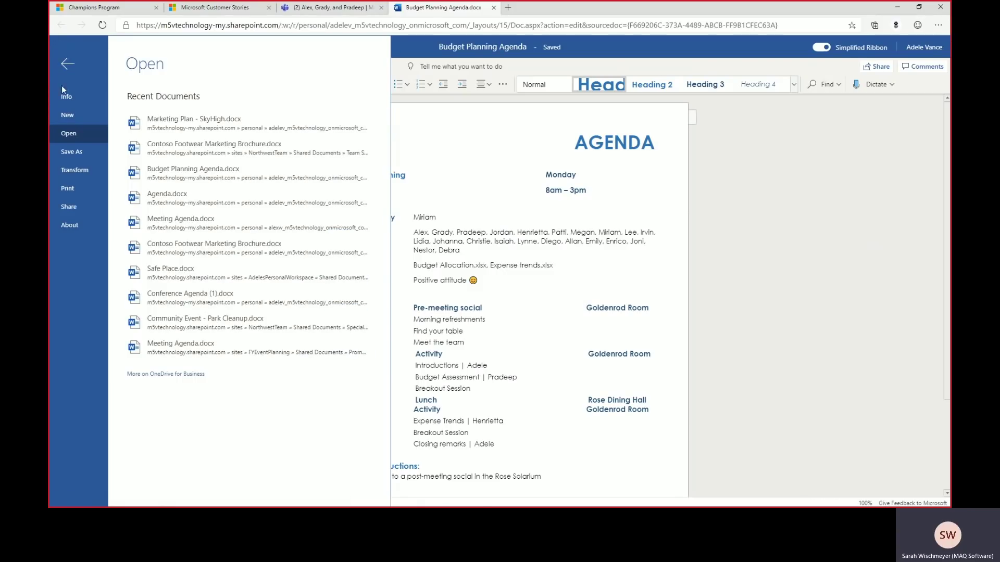
click(65, 97)
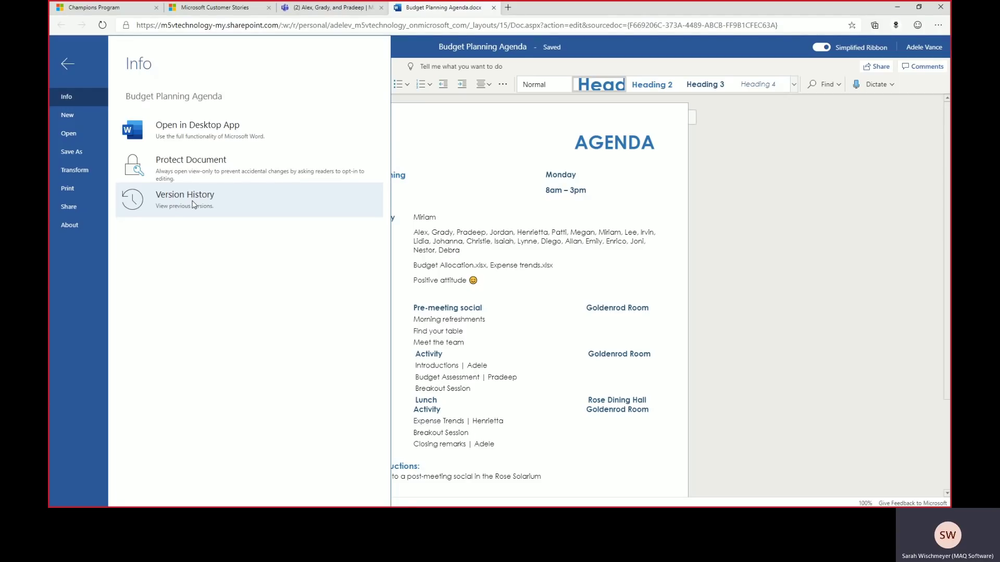
click(494, 8)
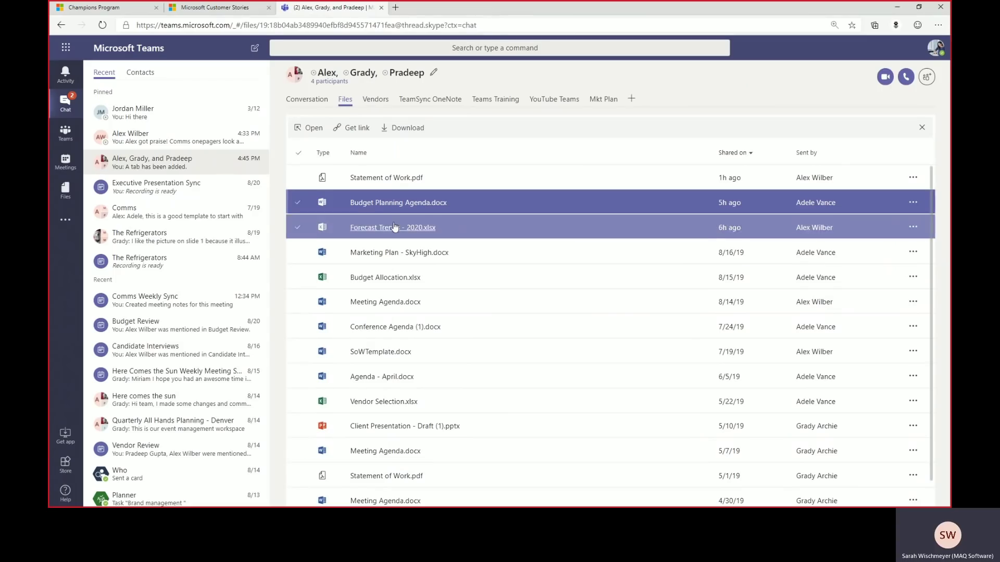
- Add the marketing manager found by first name to the group chat conversation without including chat history
click(311, 103)
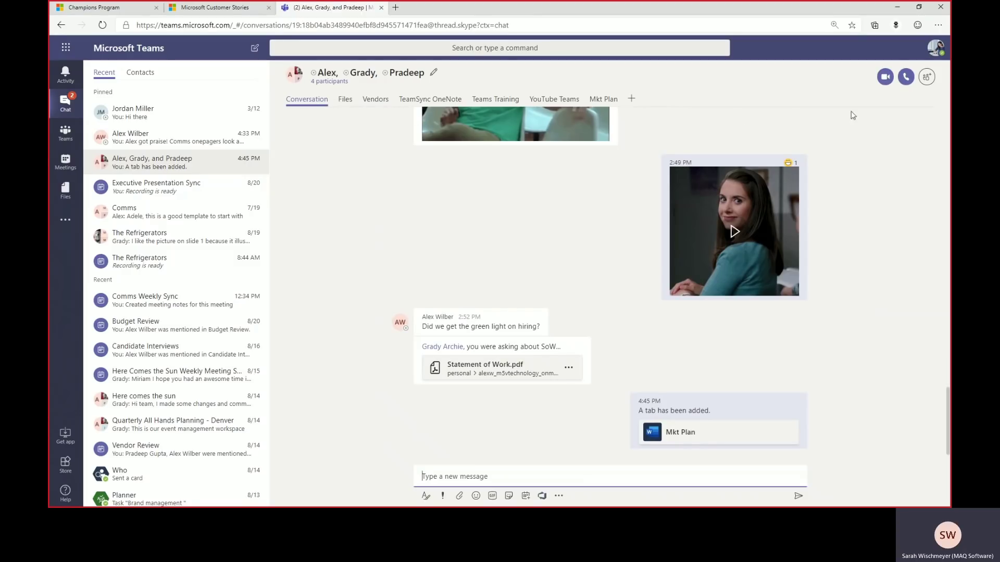
click(925, 84)
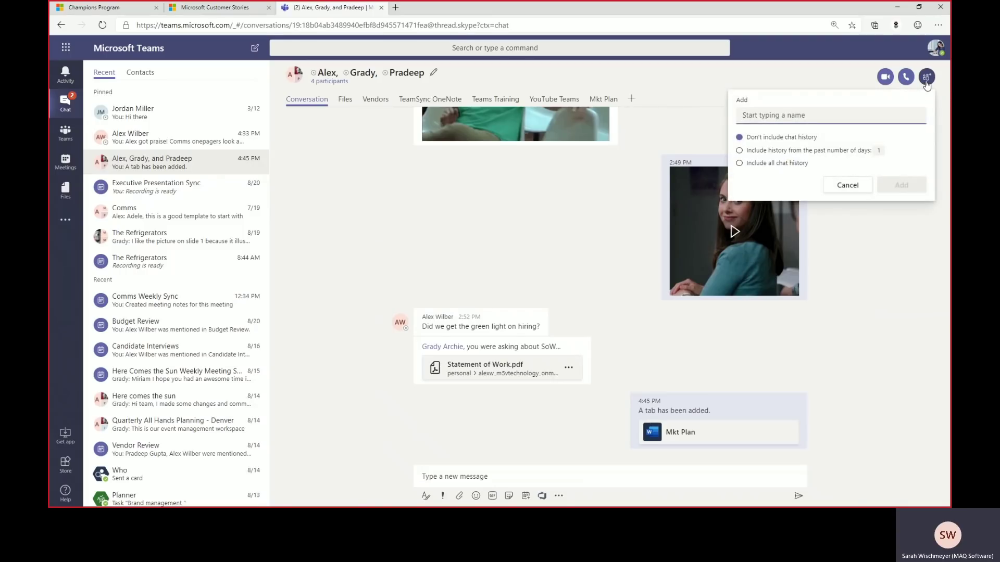
text(mea)
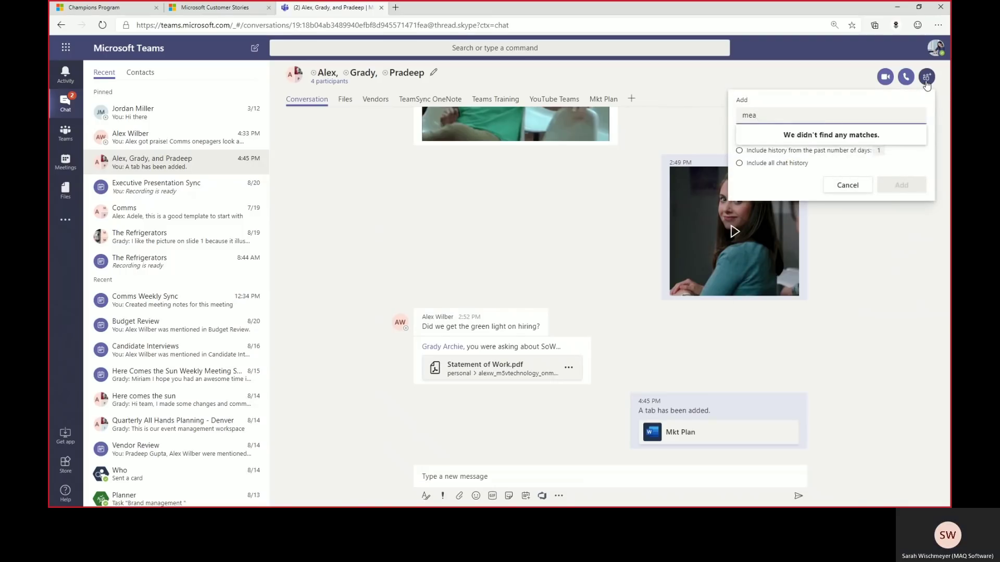
text(gan)
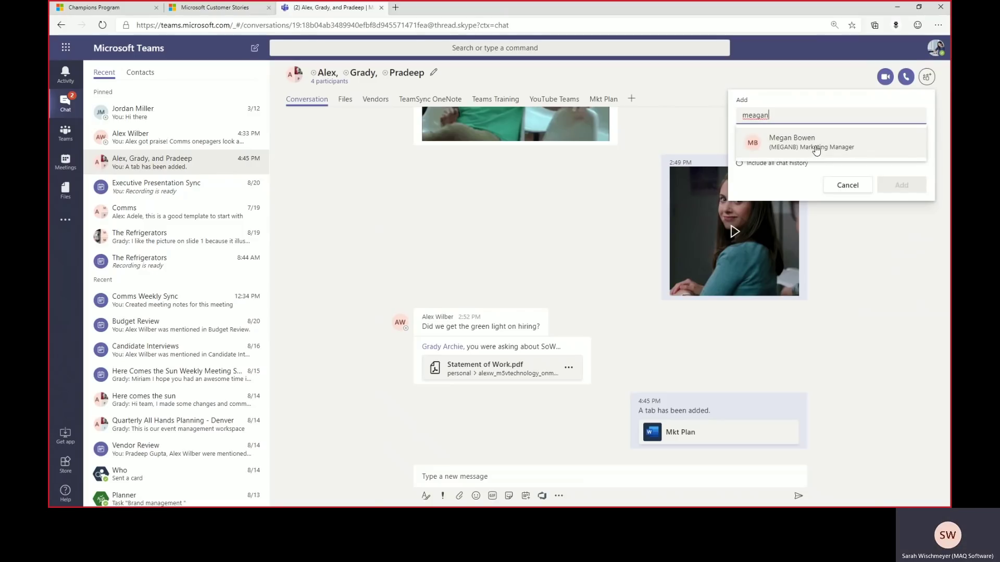
click(817, 150)
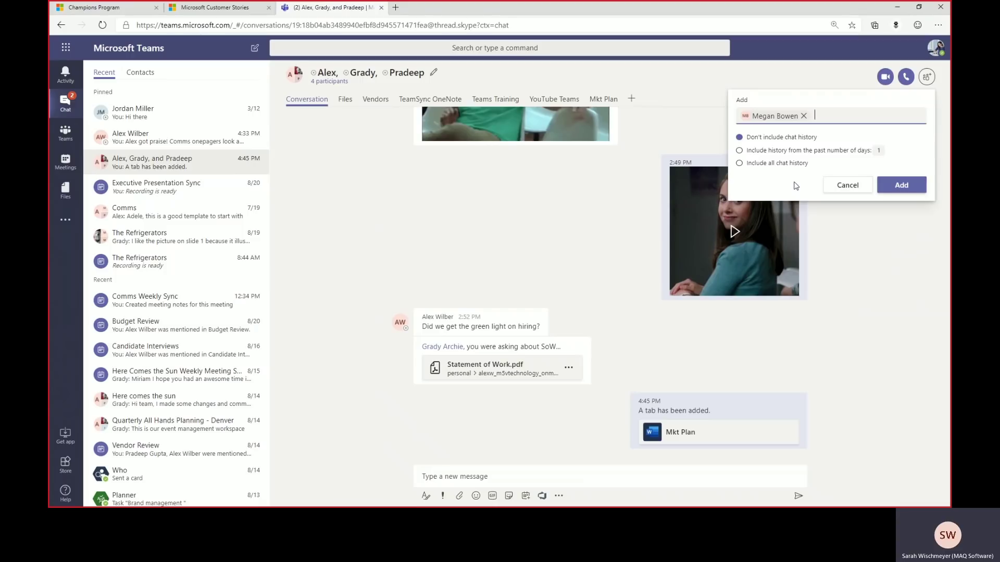
click(906, 188)
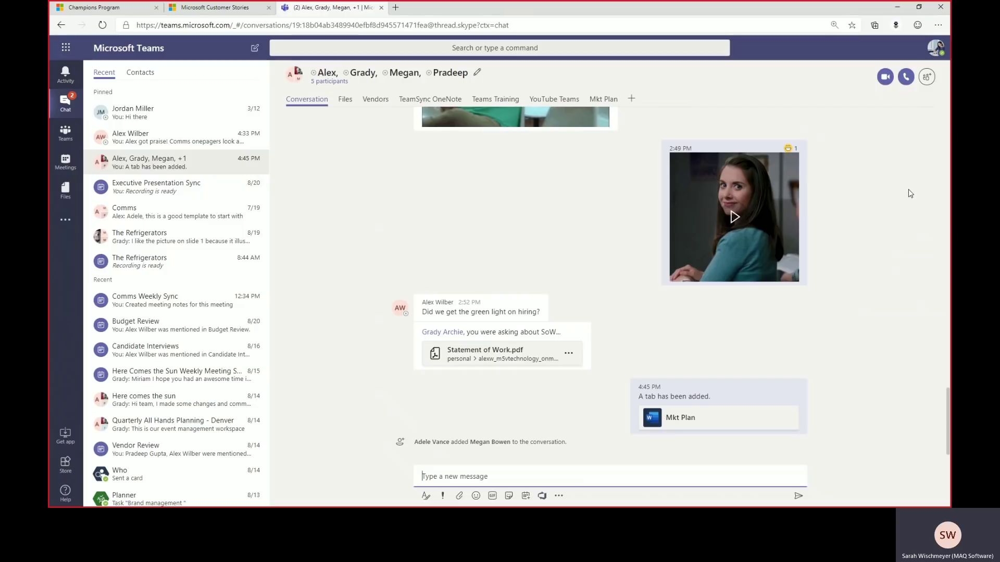
- Share Budget Planning Agenda.docx from the Microsoft Teams Chat Files folder in OneDrive and send it to the group chat
click(481, 478)
click(459, 496)
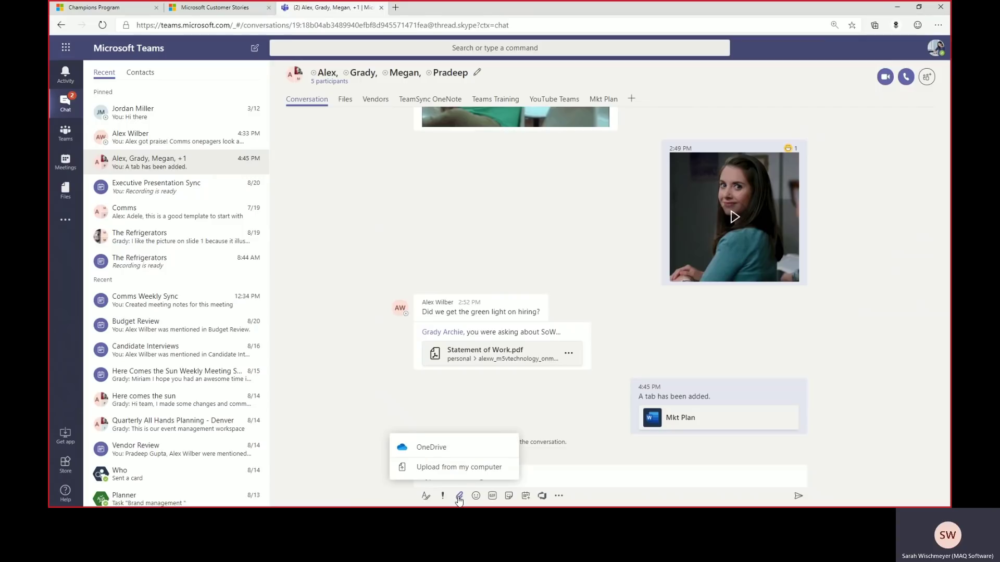
click(431, 448)
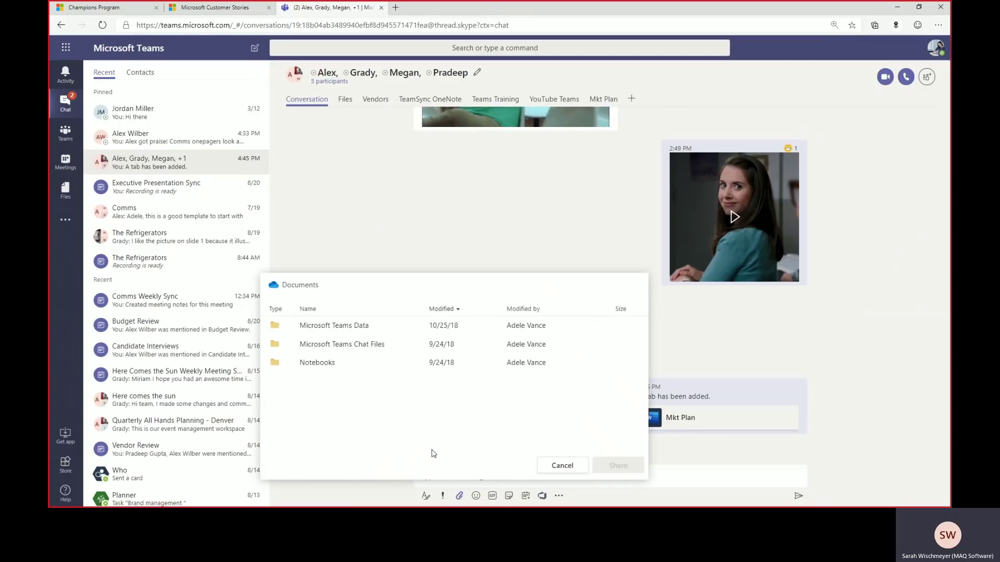
click(366, 348)
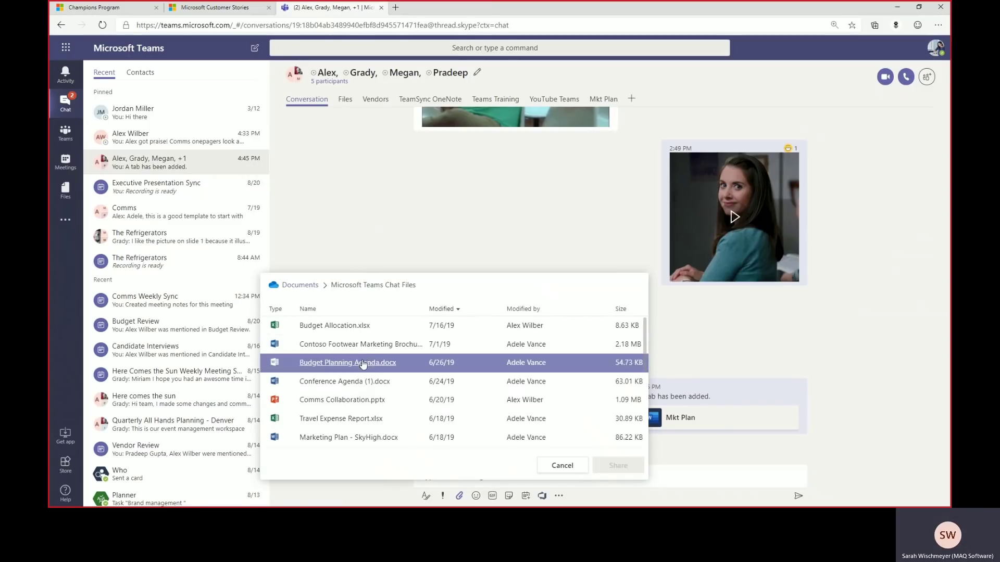
click(363, 365)
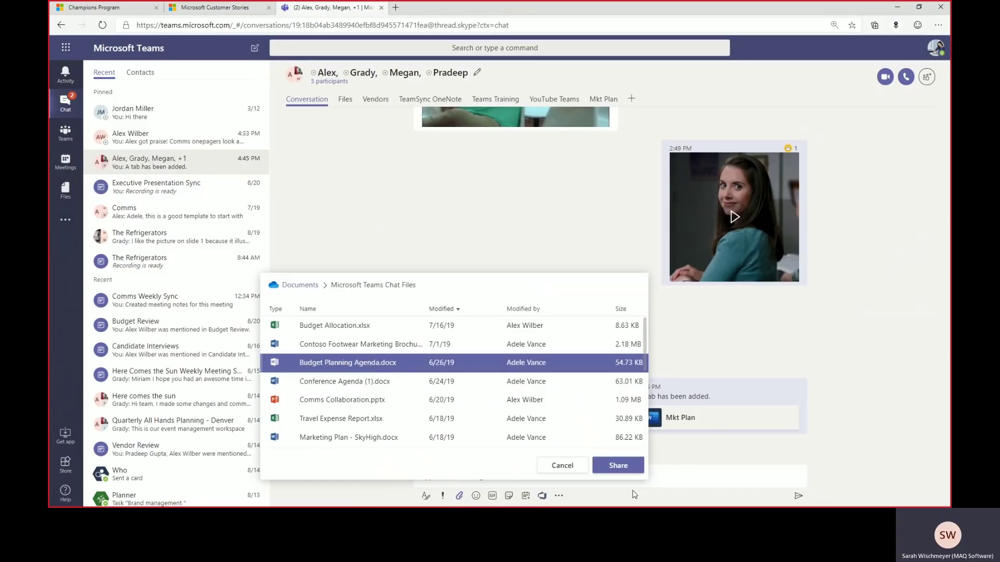
click(624, 469)
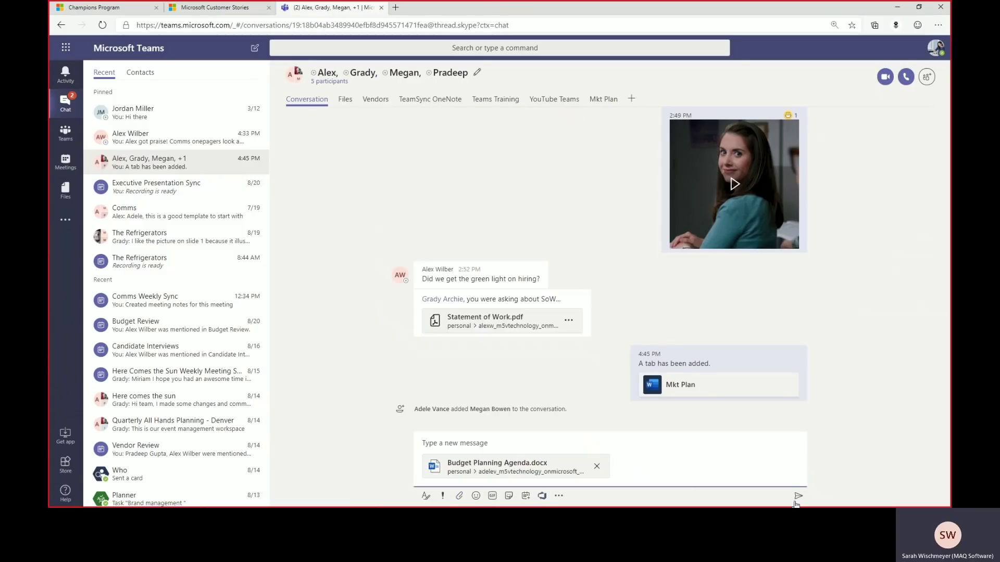
click(797, 496)
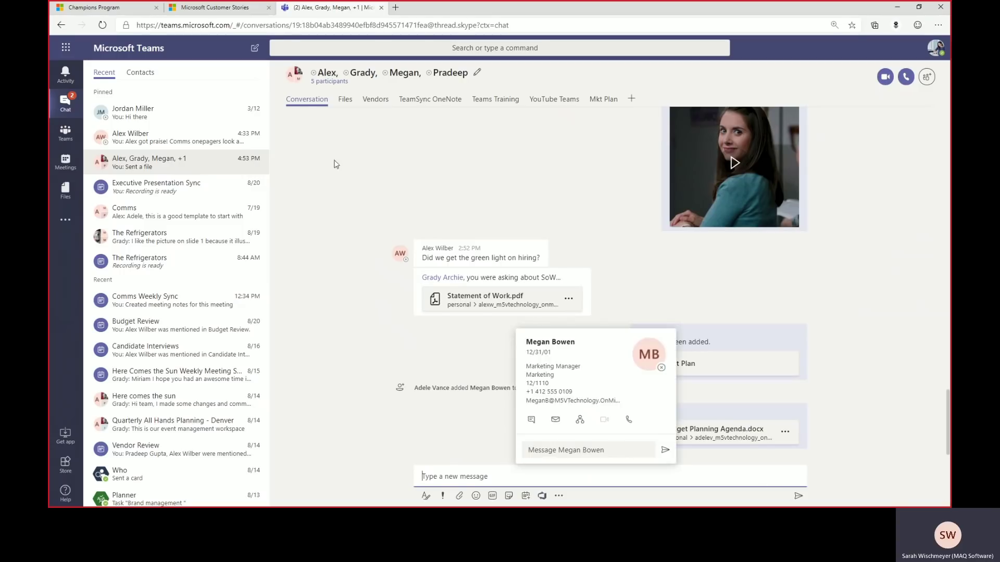
- Remove the marketing manager from the group chat through its participant list and confirm the removal
click(327, 82)
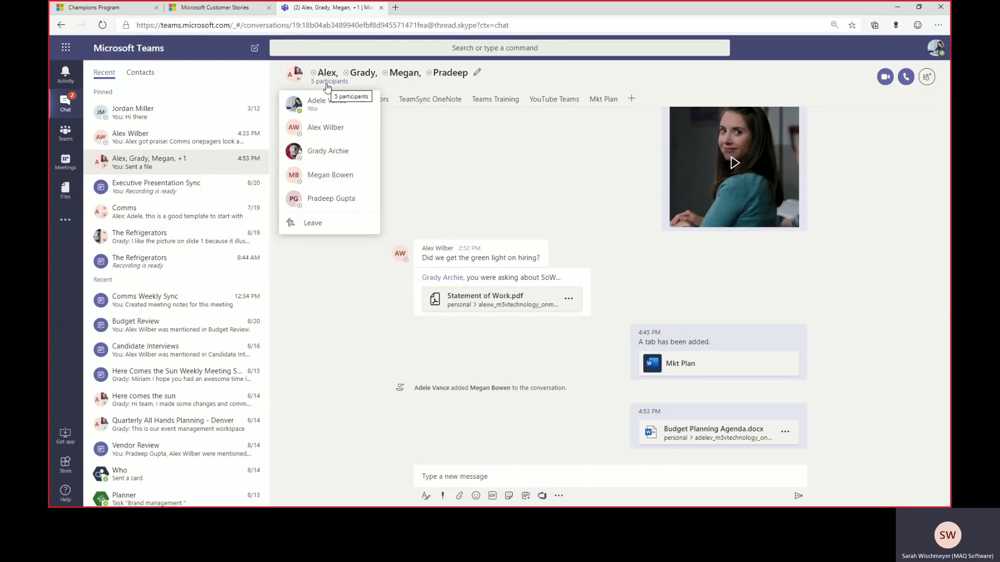
mouse_move(336, 179)
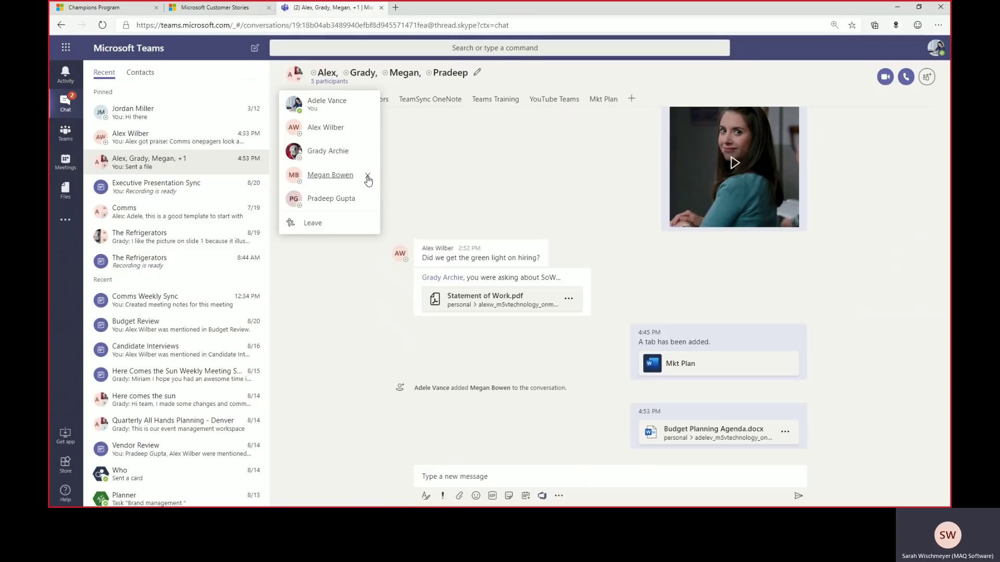
click(367, 177)
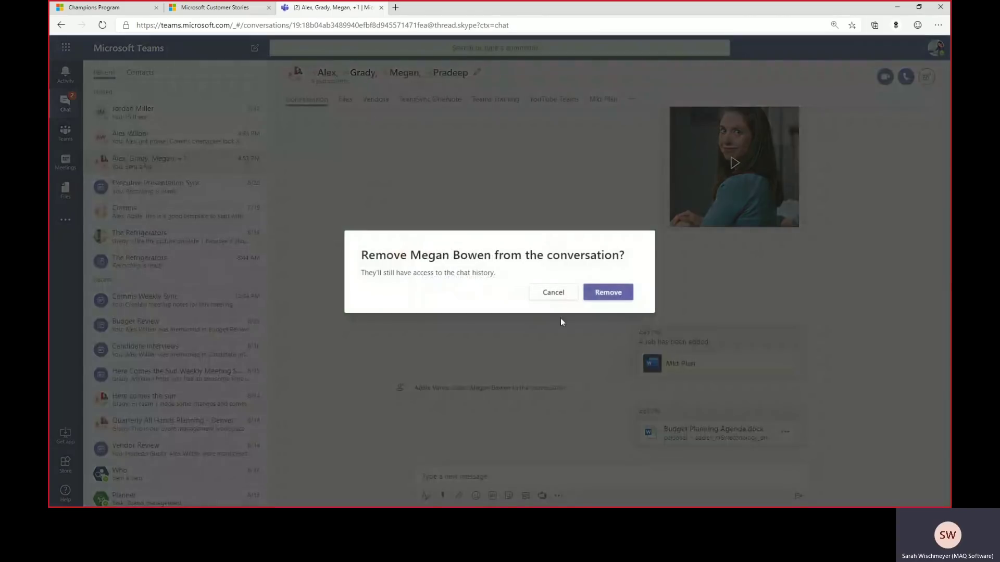
click(604, 296)
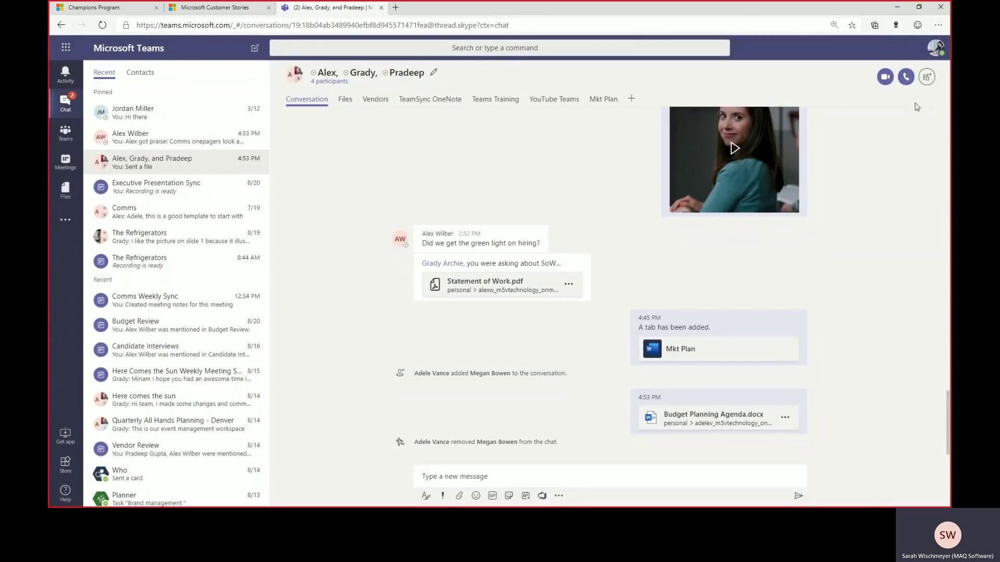
- Select the option to include all chat history in the group chat's add-people form and cancel without adding anyone
click(926, 78)
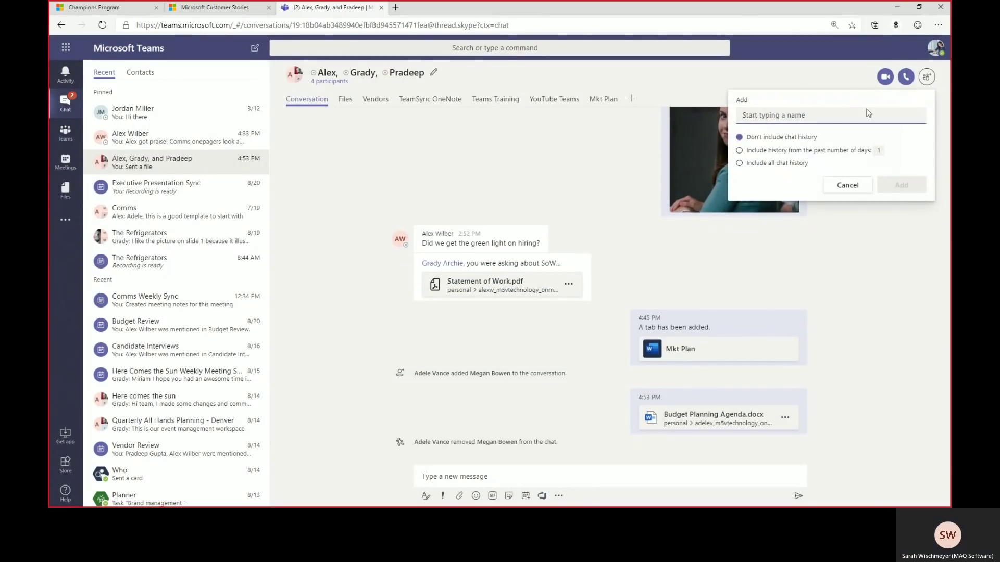
click(741, 165)
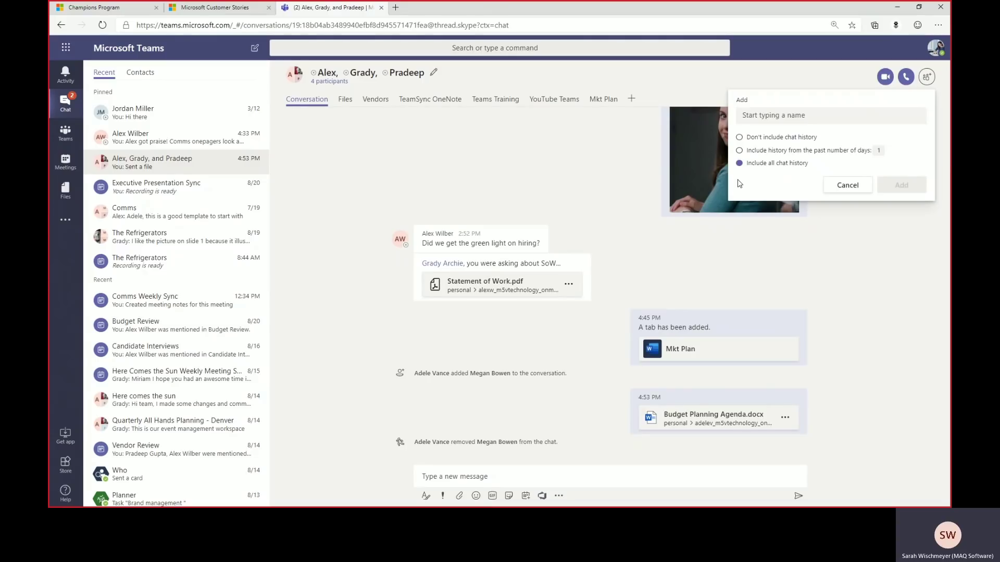
click(832, 188)
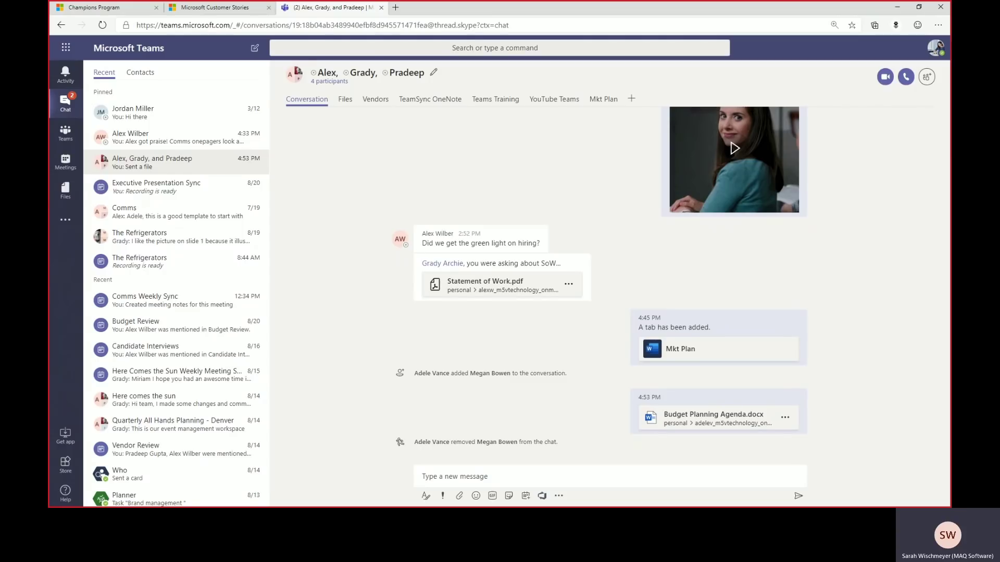
- Examine the options to join or create a team, including the team creation choices, and close them without creating a team
click(66, 137)
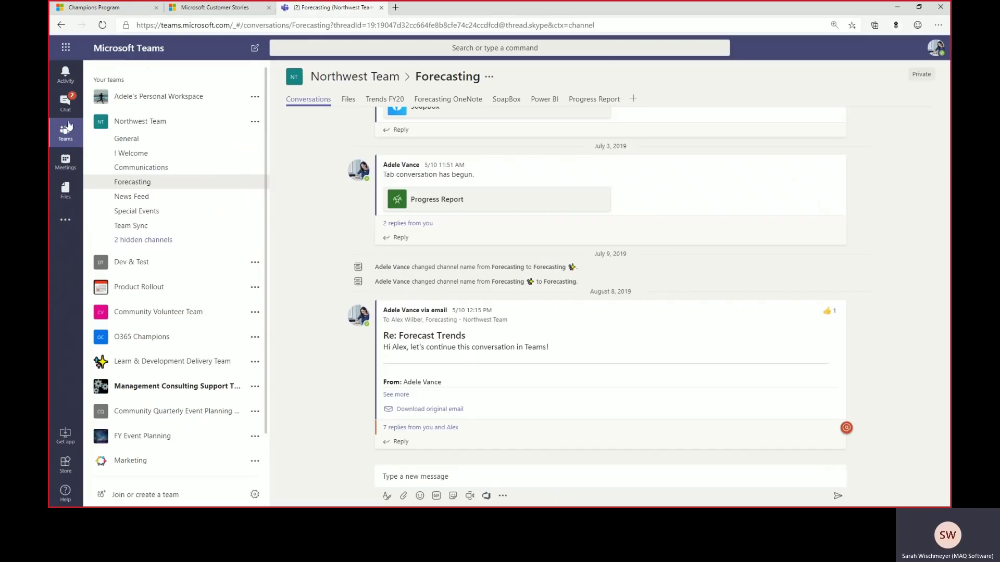
click(154, 499)
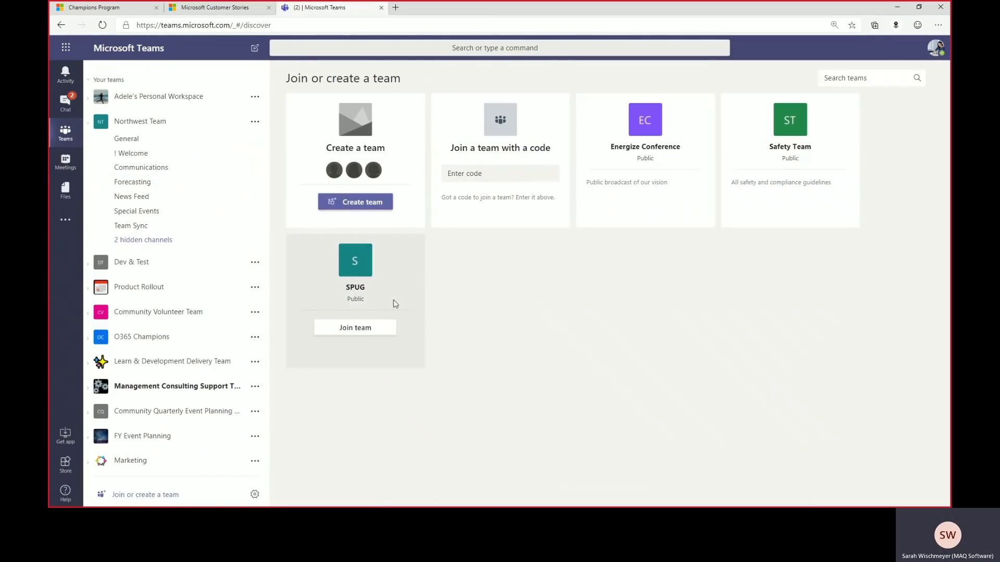
click(376, 206)
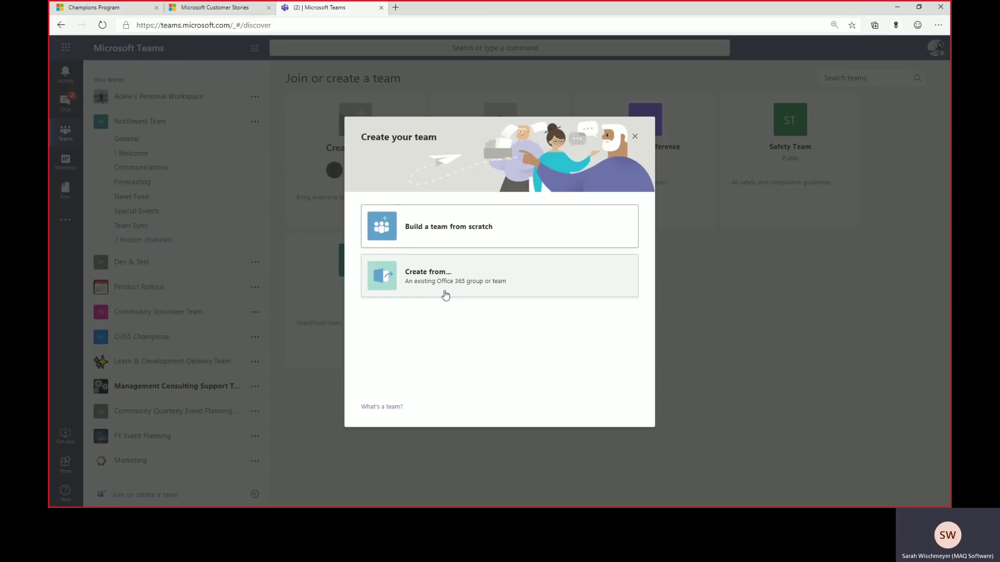
click(634, 136)
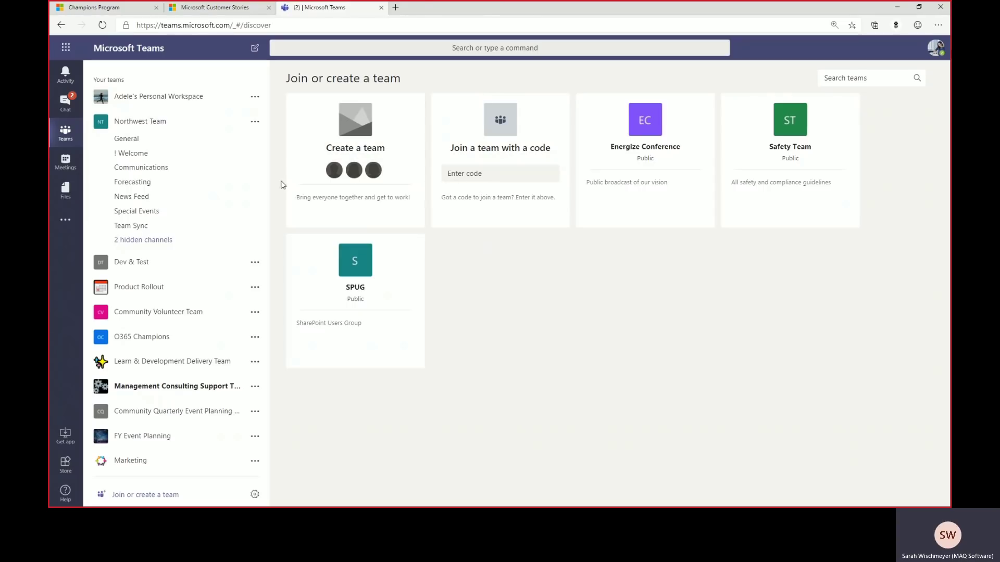
- Open the management page of Northwest Team, examine its members and show the team's settings
click(253, 125)
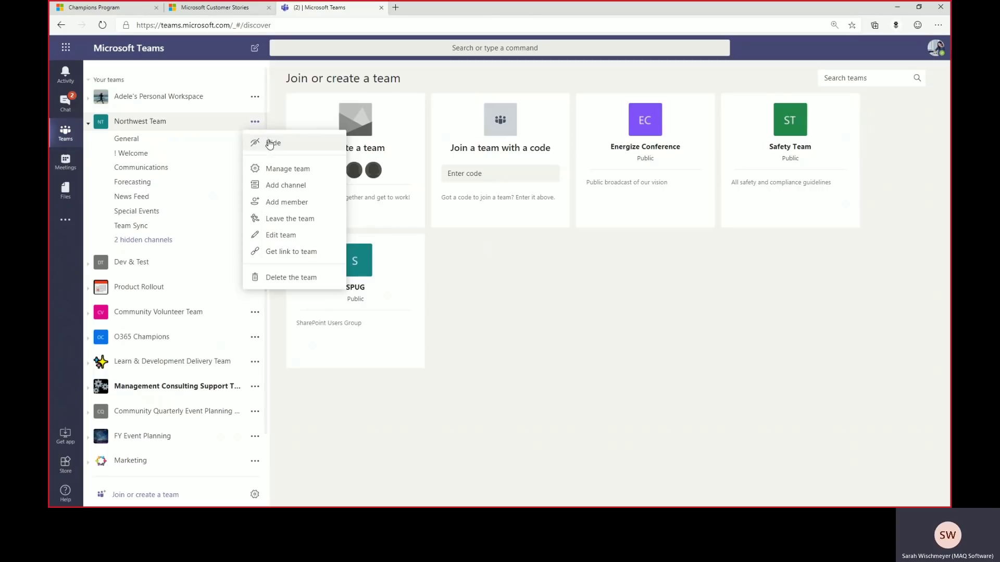
click(278, 172)
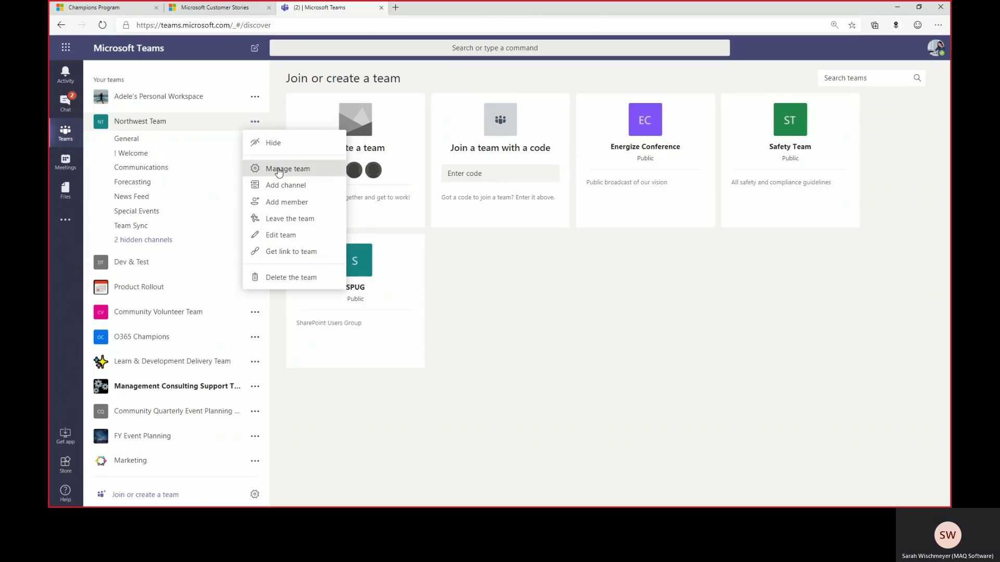
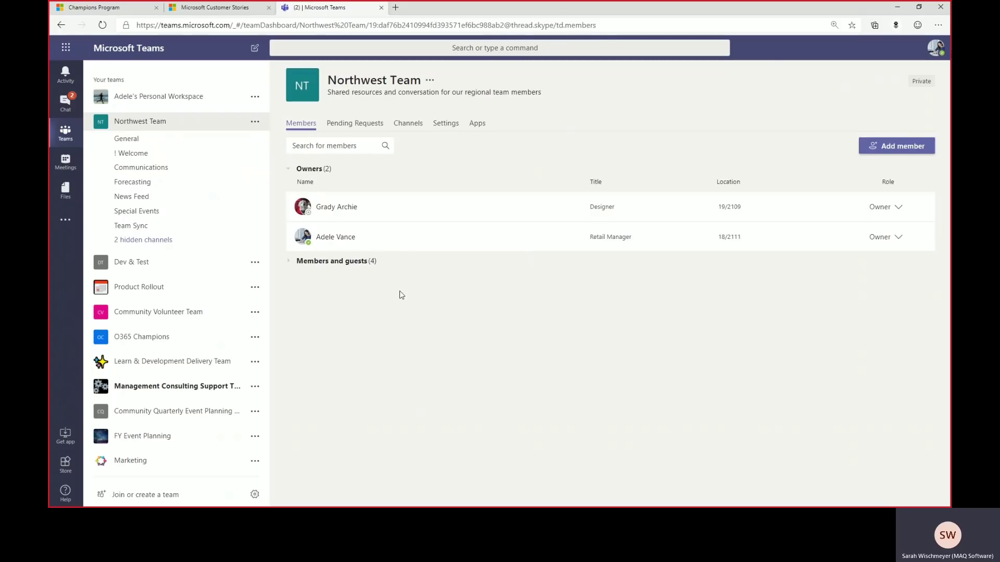
click(446, 127)
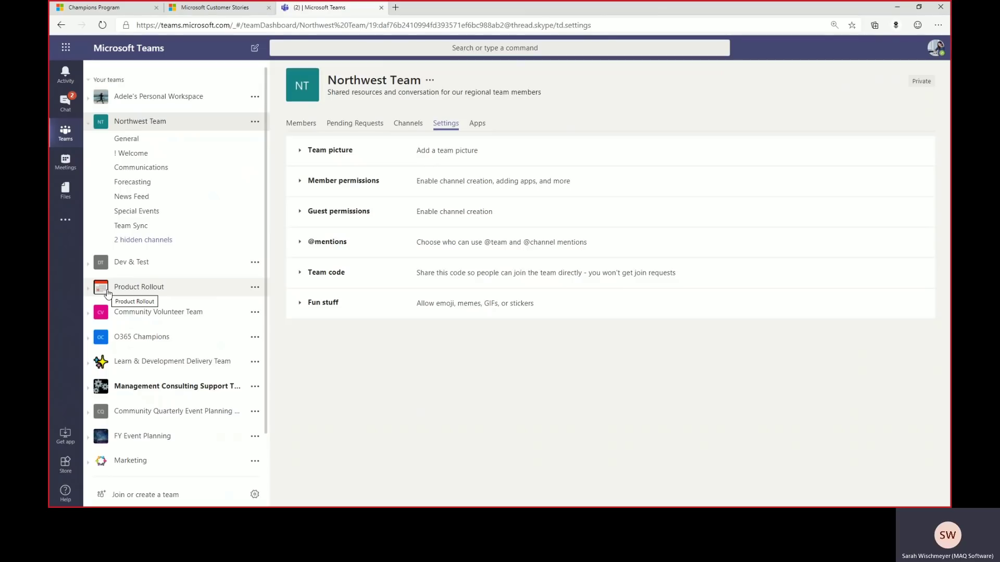
- Examine the member permissions, try "Anyone can post messages" for the General channel and restore "Only owners can post messages"
click(300, 183)
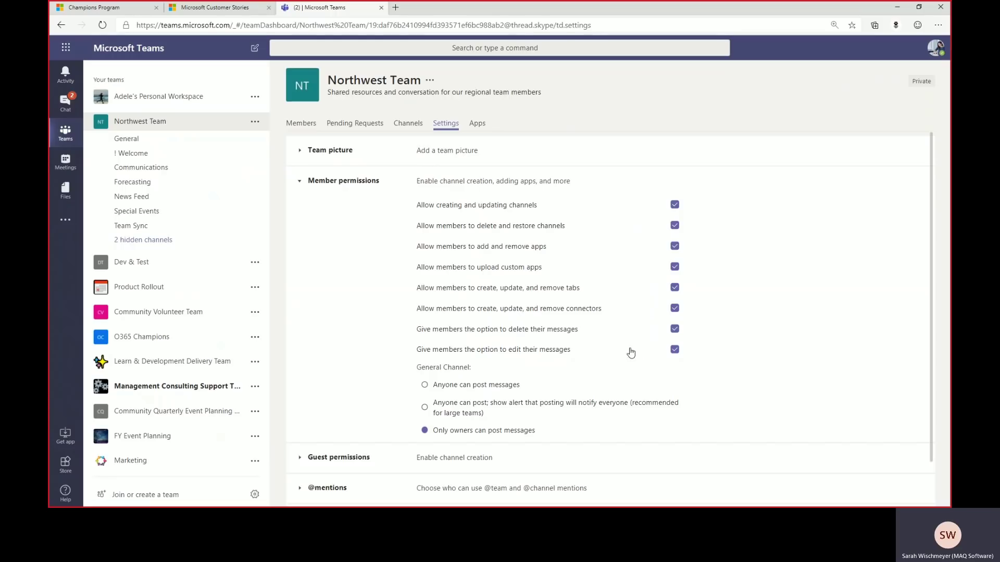
click(425, 386)
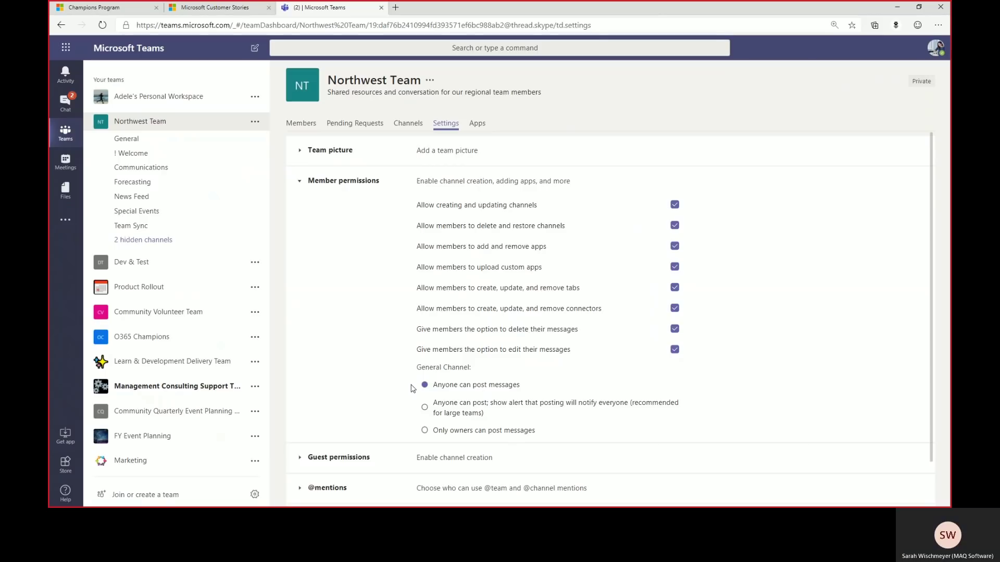
click(425, 431)
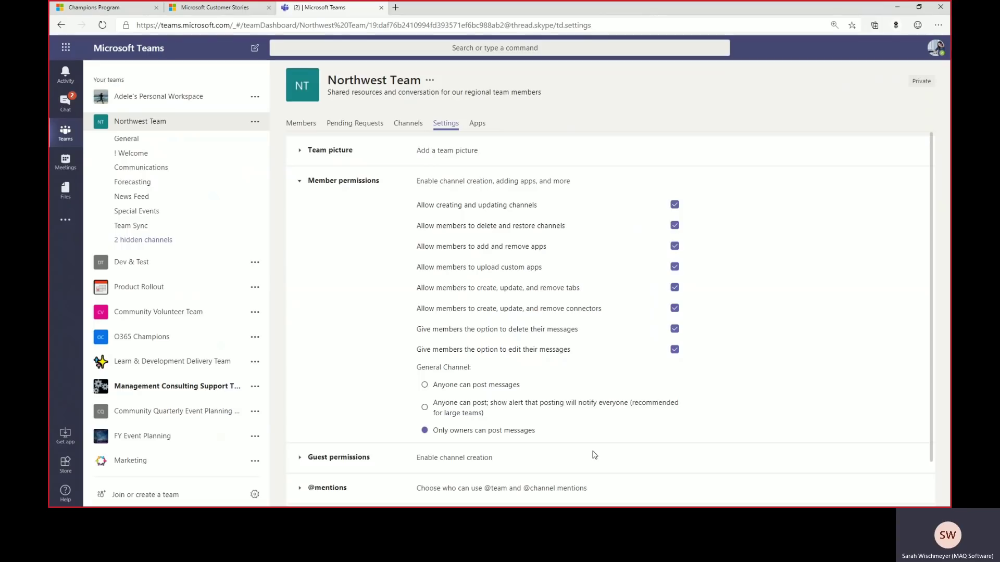
click(301, 184)
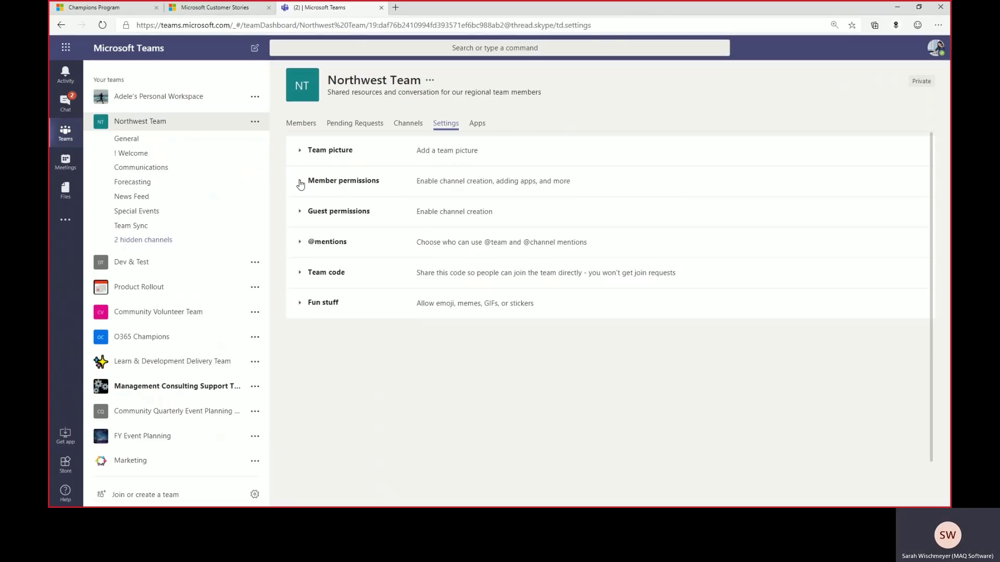
click(300, 244)
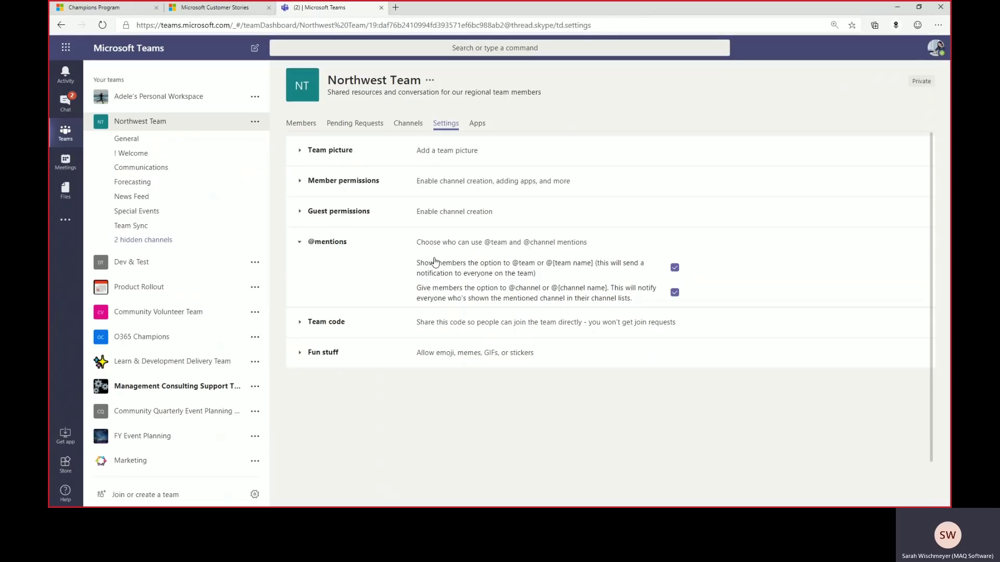
click(674, 269)
click(674, 271)
click(299, 246)
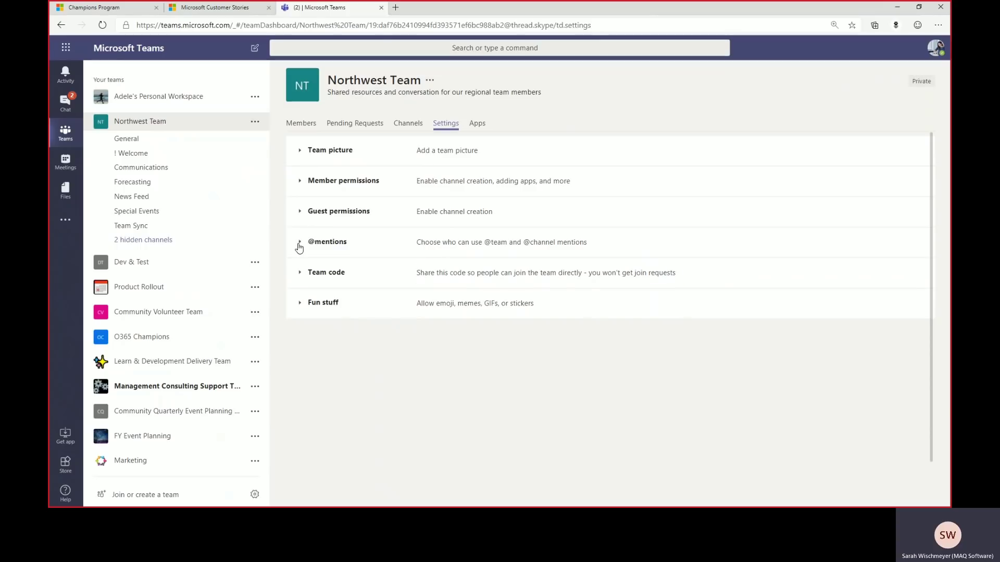
click(300, 276)
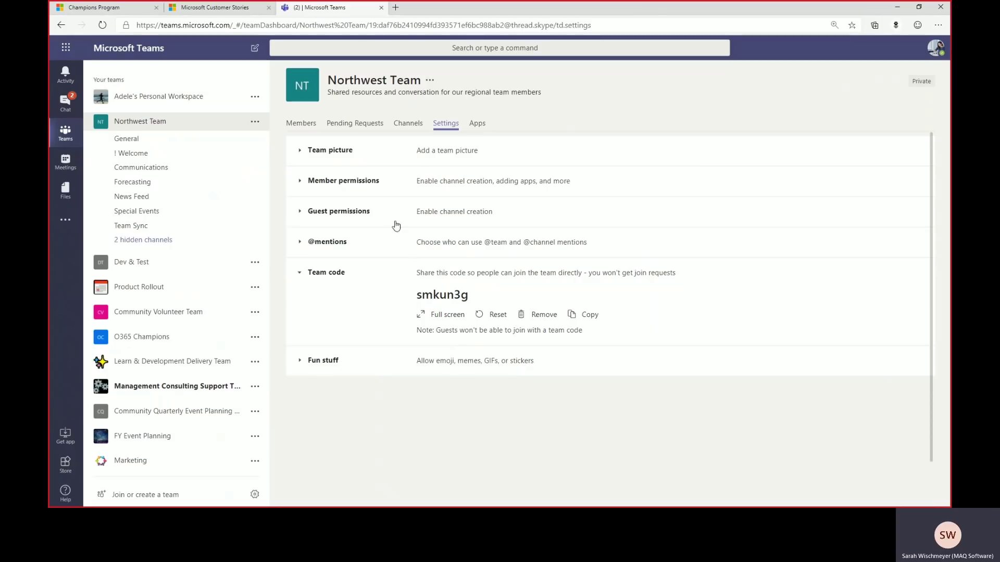
- Use the /join search command to view the teams available to join, and dismiss it without joining one
click(383, 48)
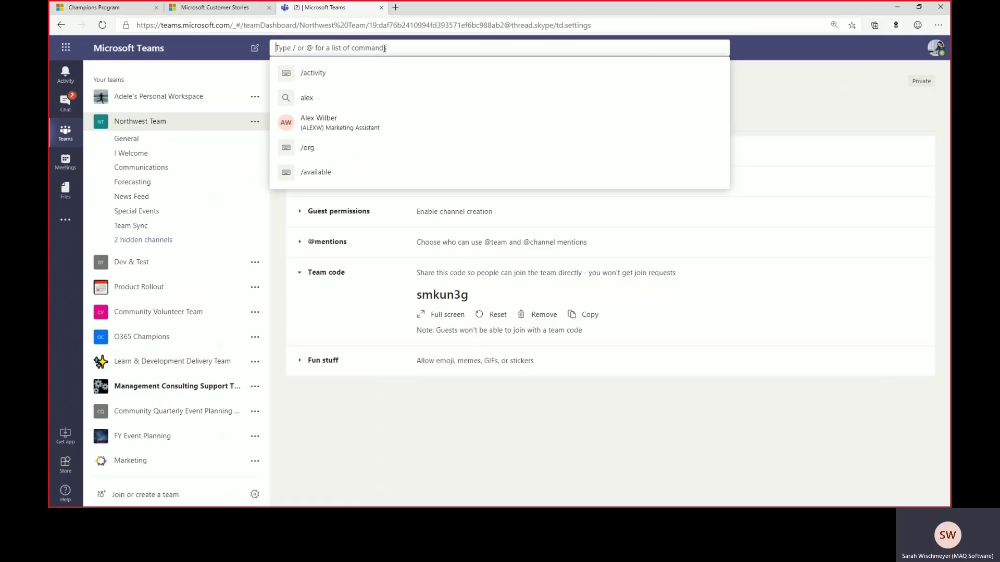
text(/join)
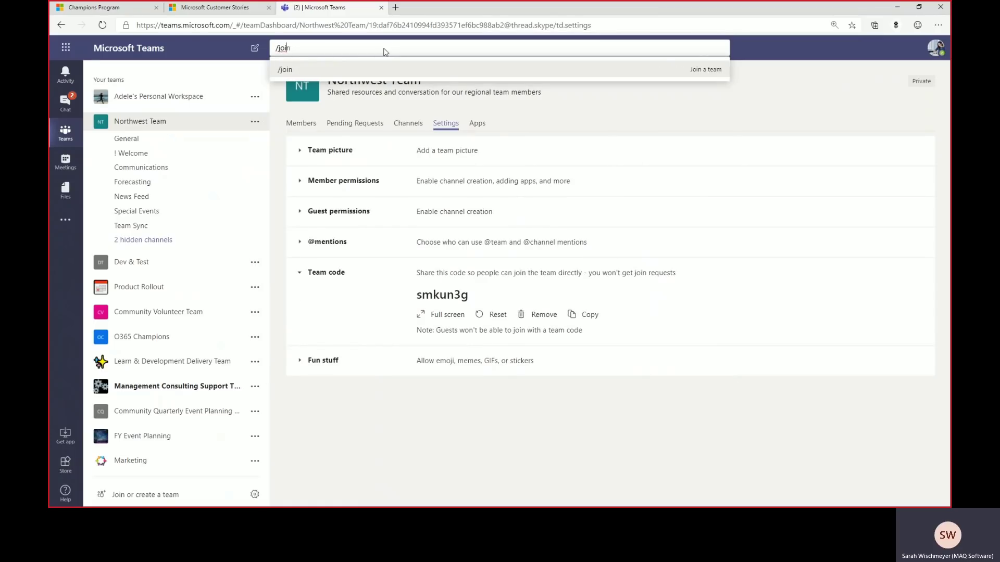
key(BackSpace)
text(in)
key(BackSpace)
key(BackSpace)
key(BackSpace)
text(in)
click(690, 74)
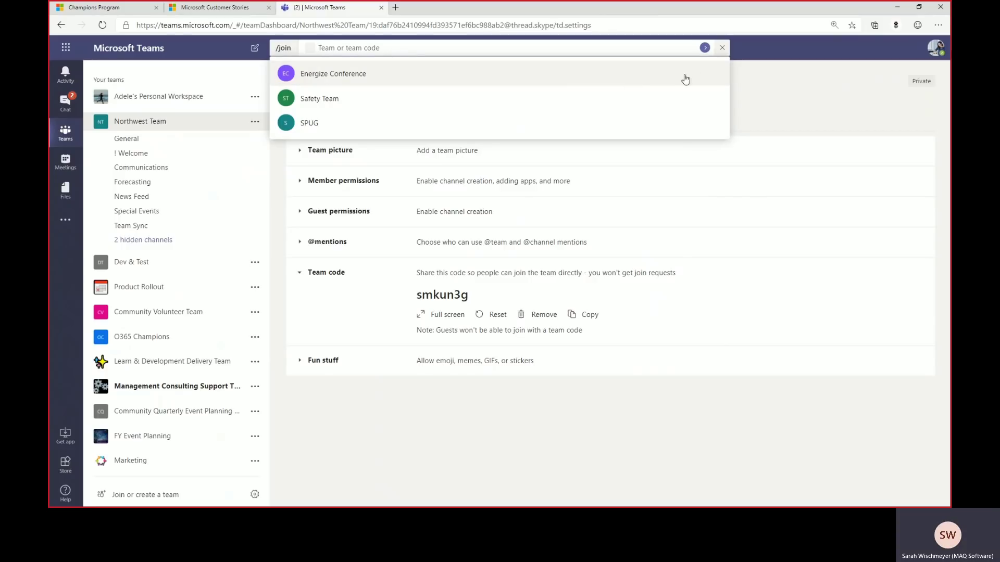
click(722, 49)
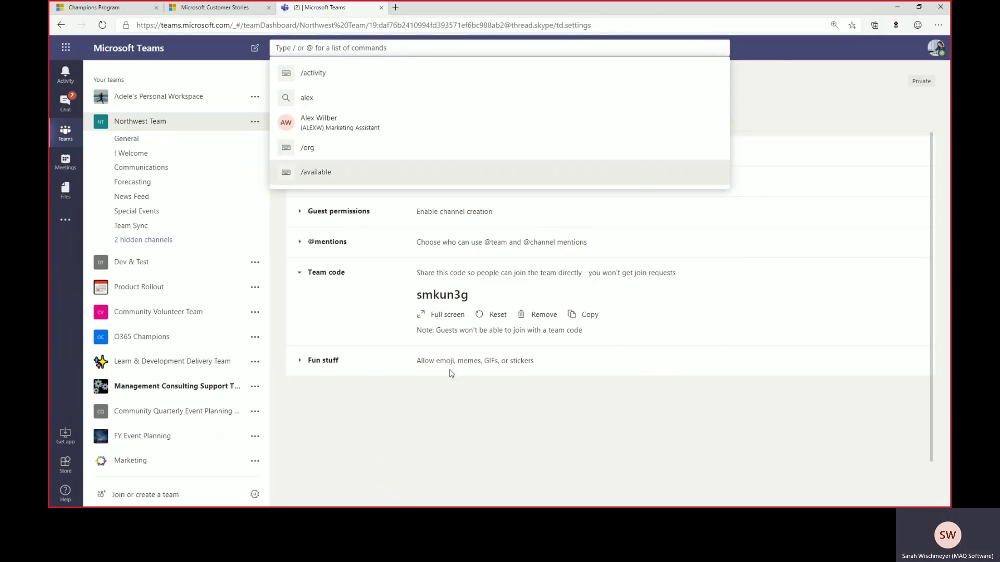
click(357, 400)
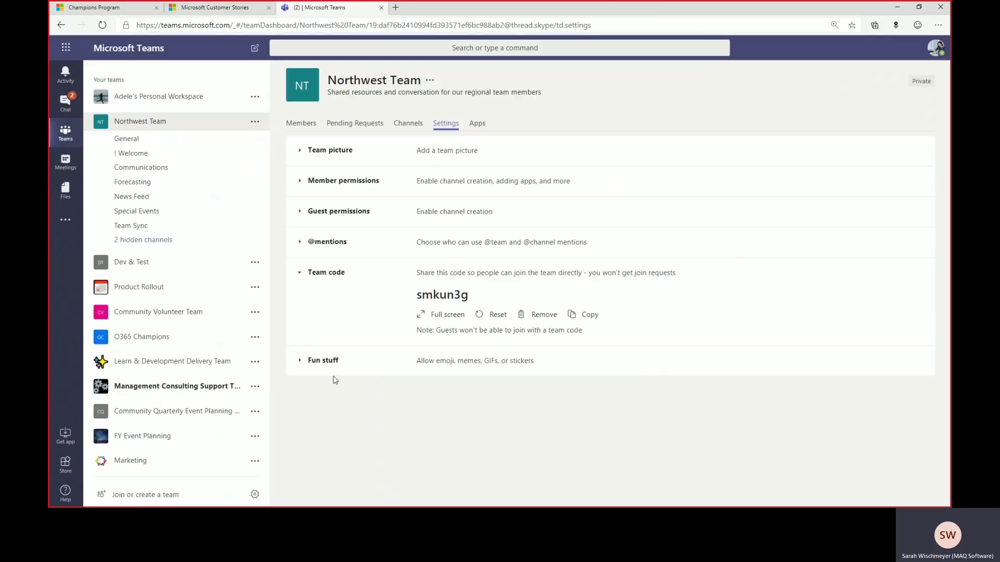
- Open the channel management list of Northwest Team and hide the Team Sync channel
click(404, 125)
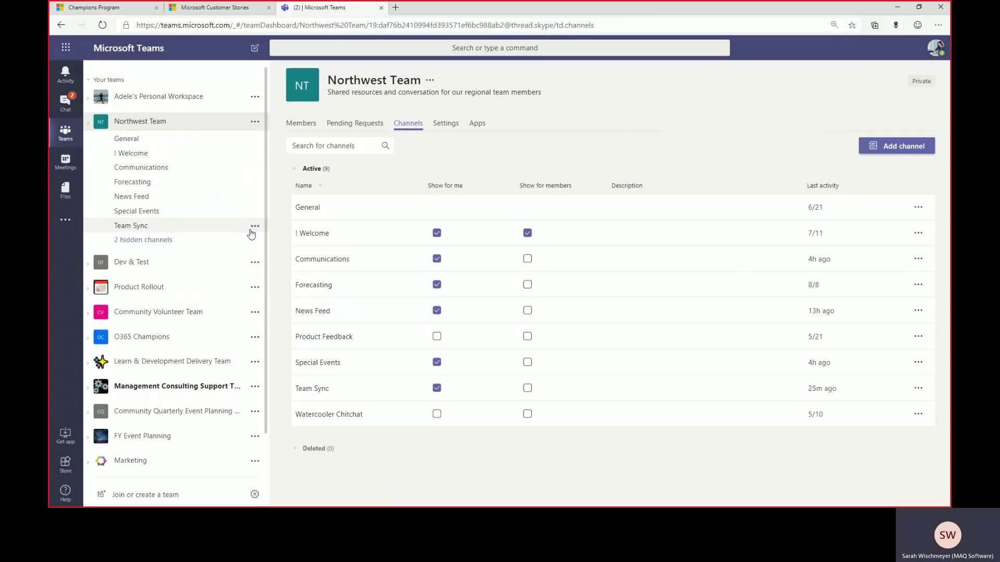
click(255, 229)
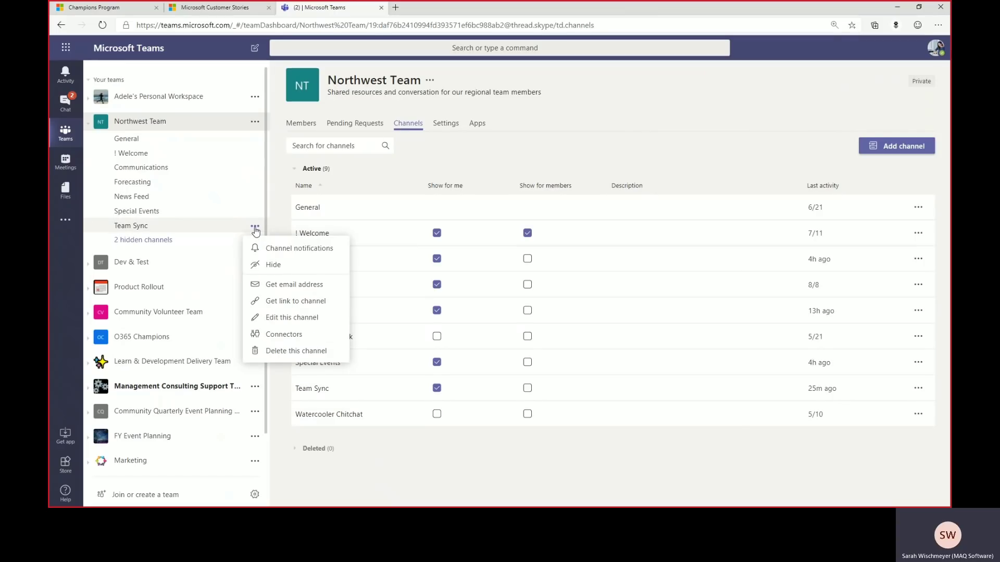
click(258, 266)
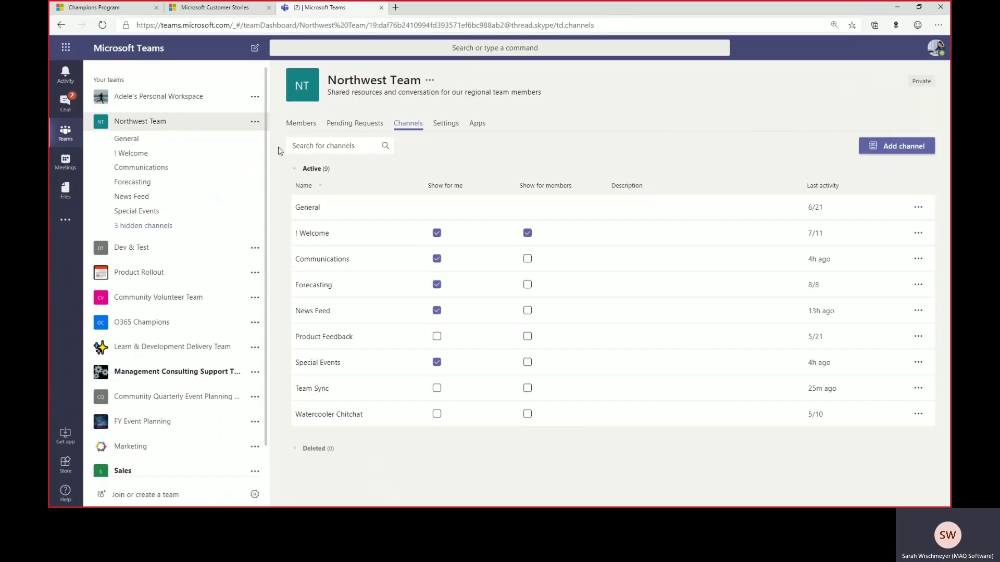
- Set Product Feedback, Team Sync and Watercooler Chitchat to show for me, and hide Product Feedback and Watercooler Chitchat again
click(255, 123)
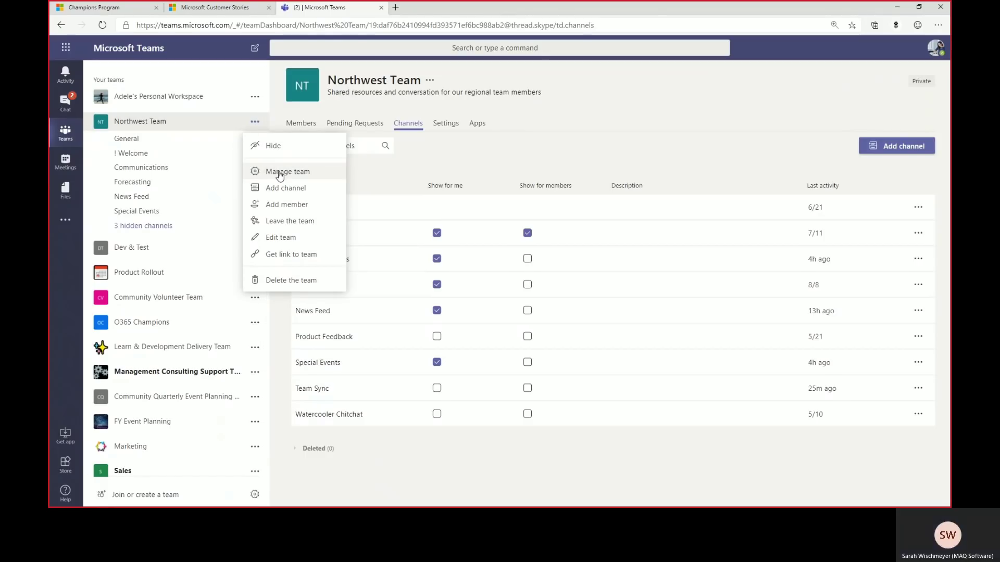
click(514, 160)
click(437, 339)
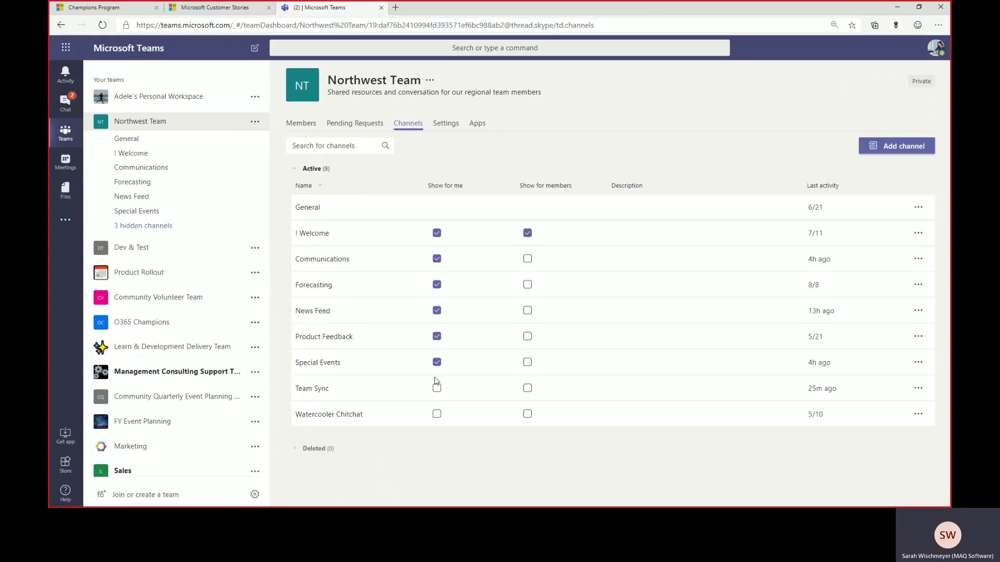
click(437, 388)
click(437, 414)
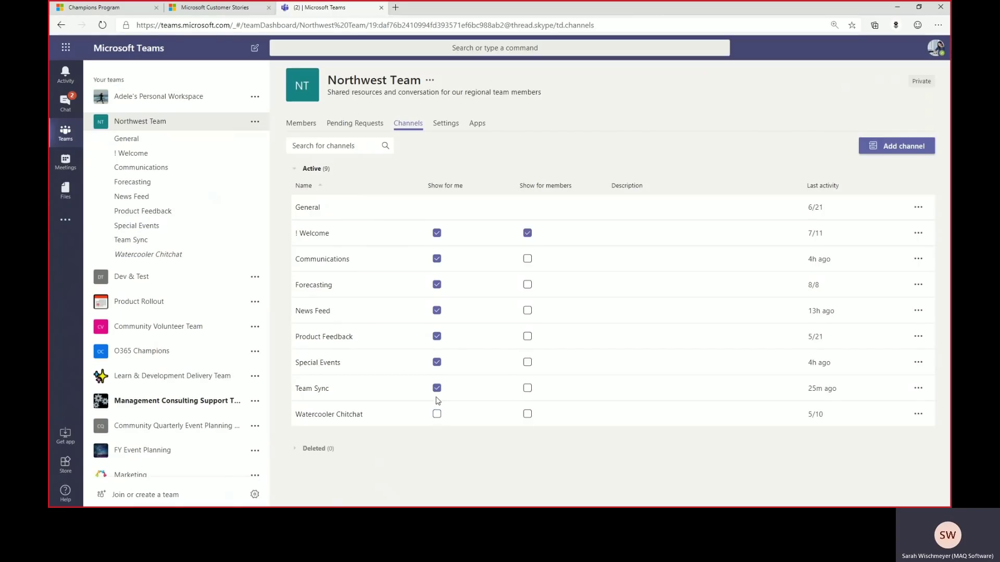
click(437, 338)
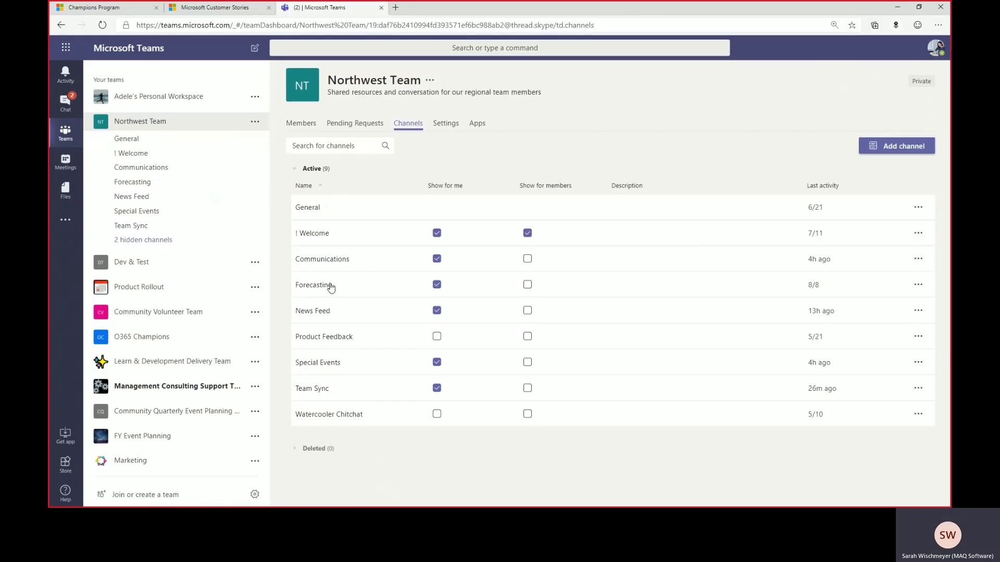
- Open the page for managing all teams and examine the options available for the personal workspace team
click(255, 496)
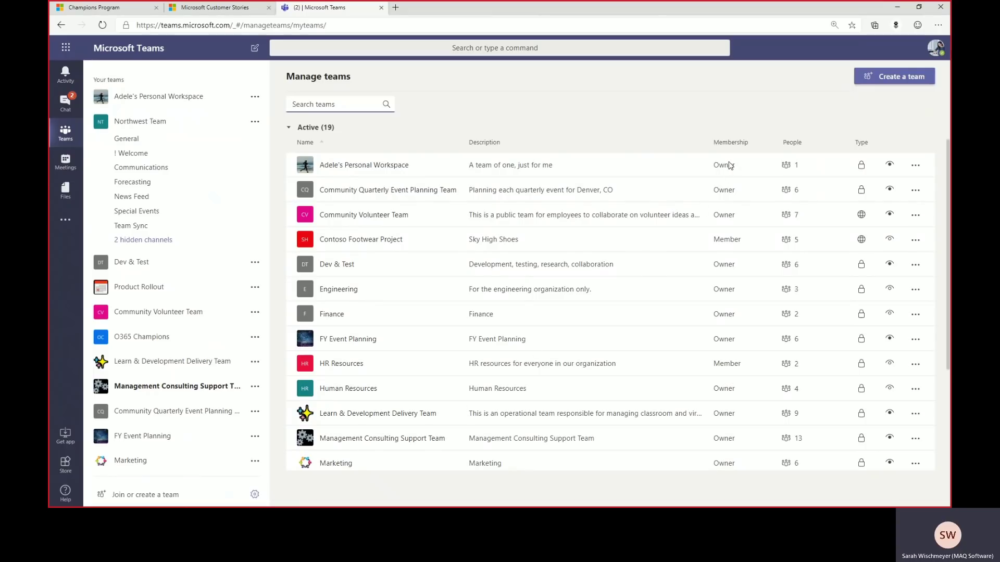
click(915, 168)
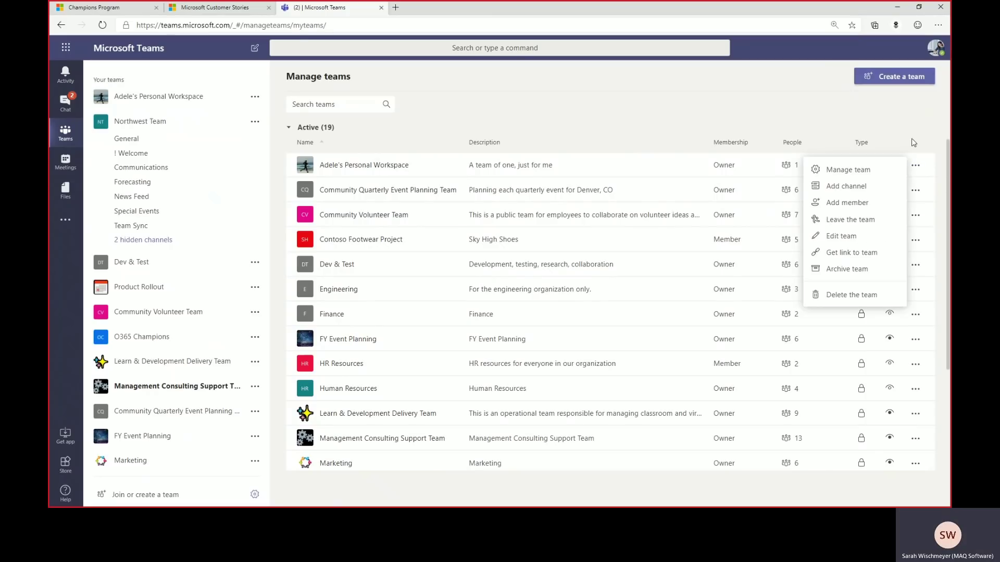
click(914, 144)
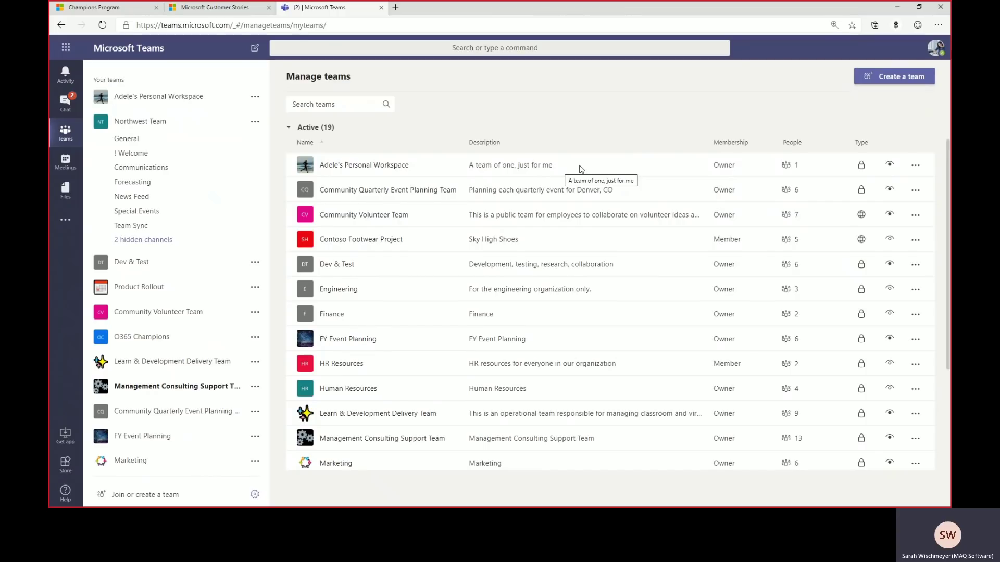
- Show the Progress Report plan in Northwest Team's Forecasting channel
click(148, 185)
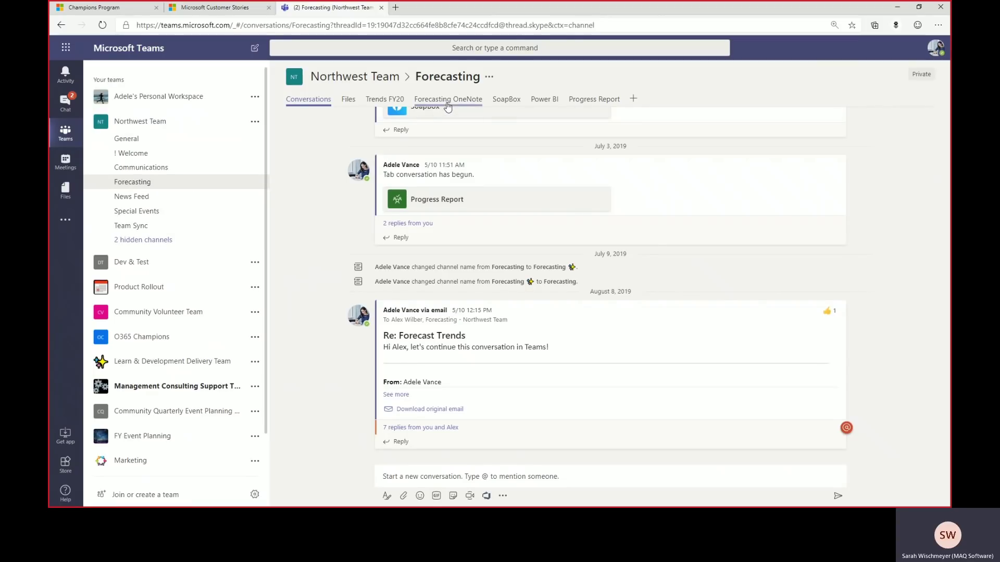
click(592, 104)
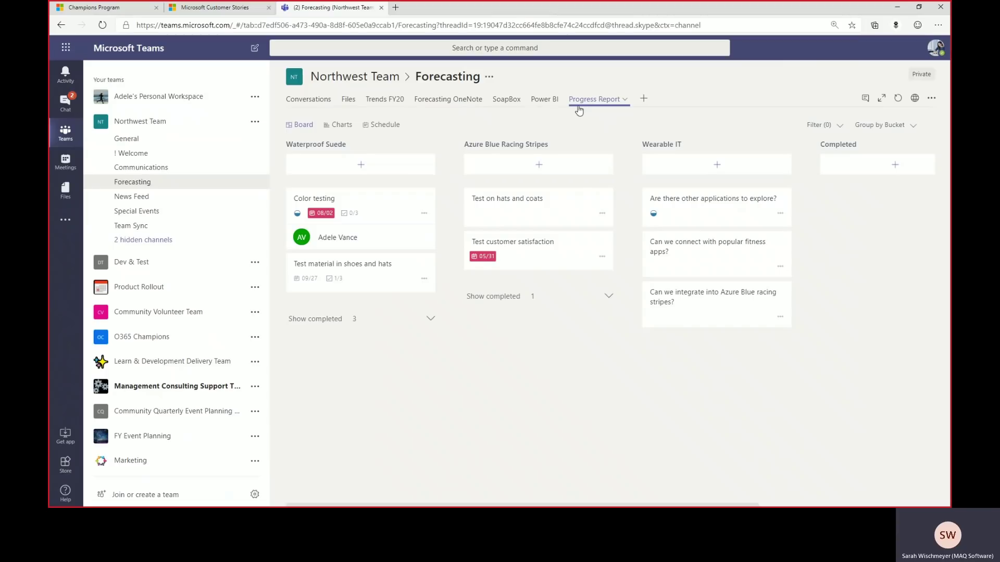
- Open the Planner app and examine its My Tasks, Activity, Recent, All and Help pages
click(66, 222)
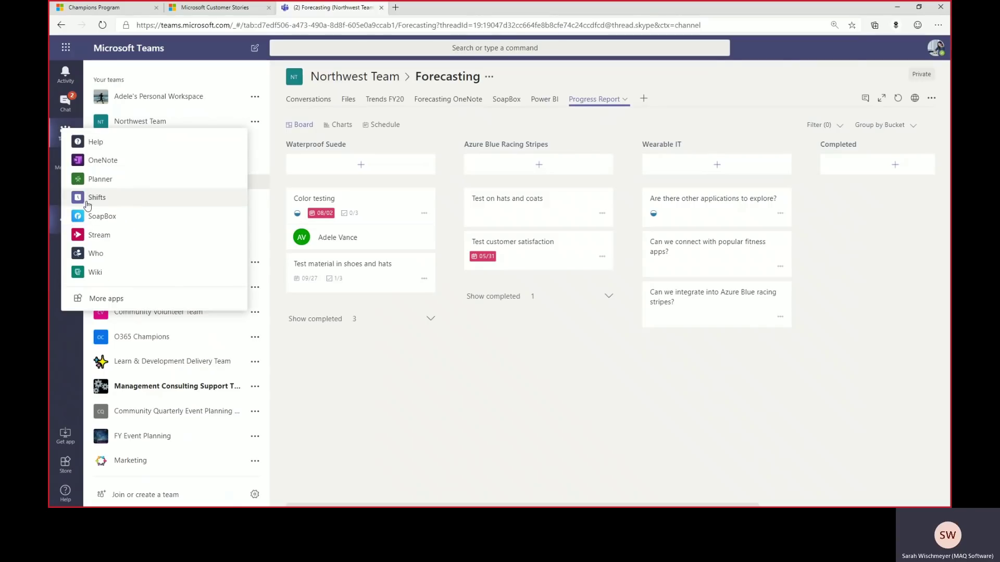
click(94, 182)
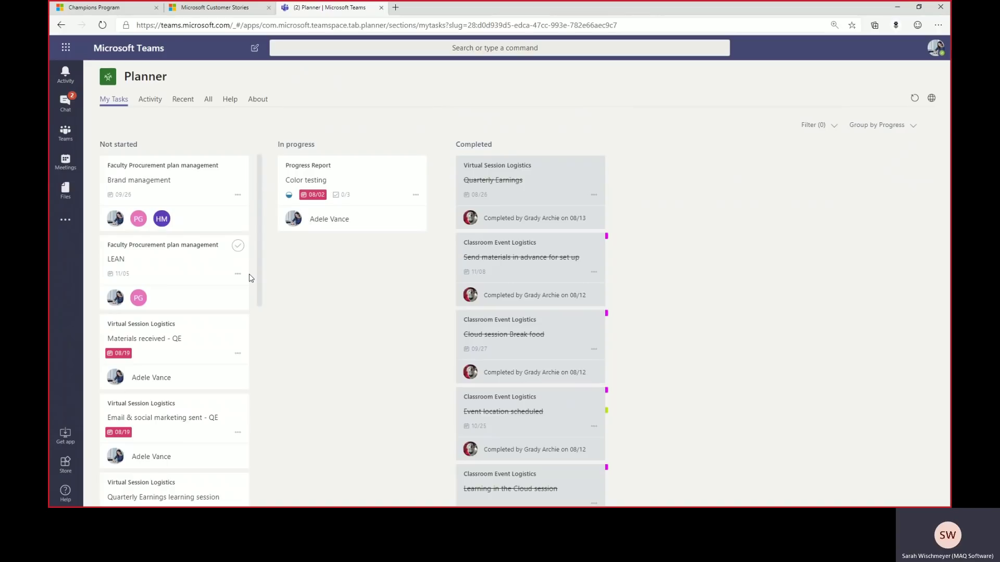
click(152, 106)
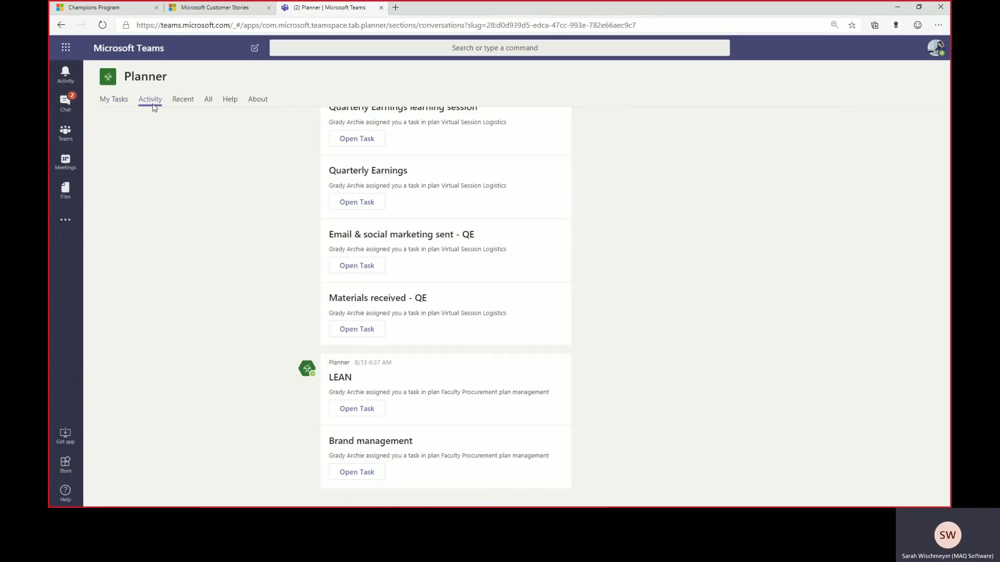
click(181, 102)
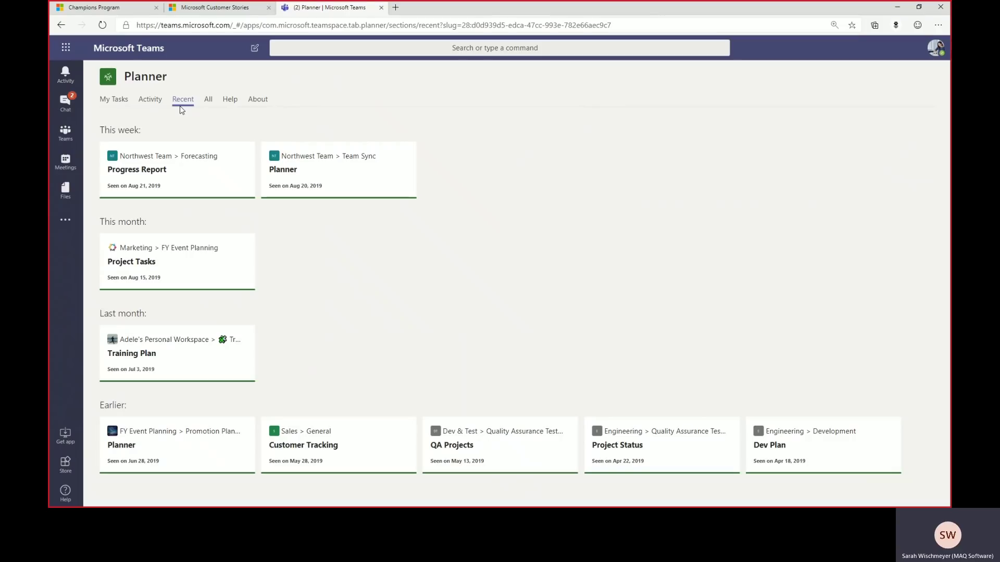
click(208, 103)
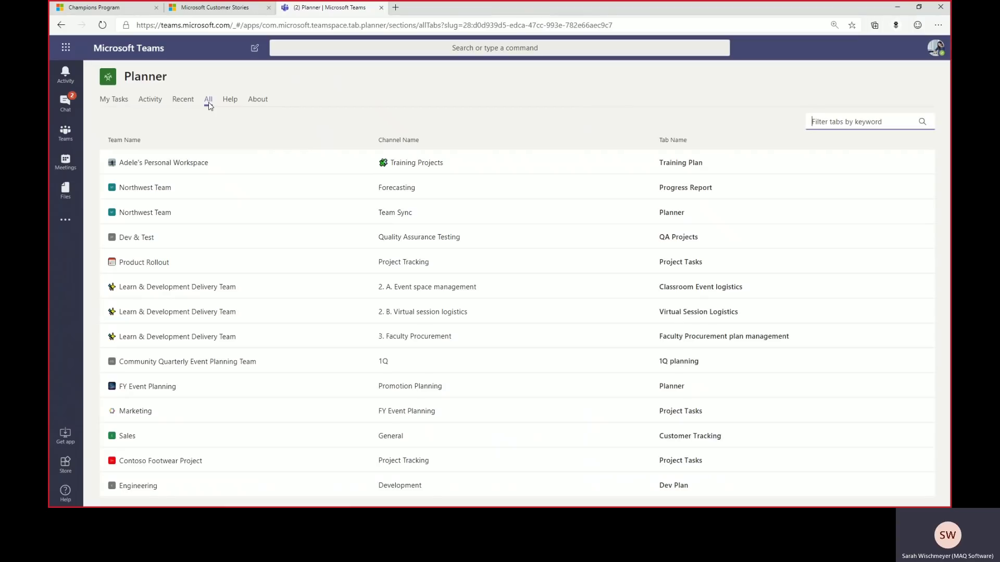
click(230, 103)
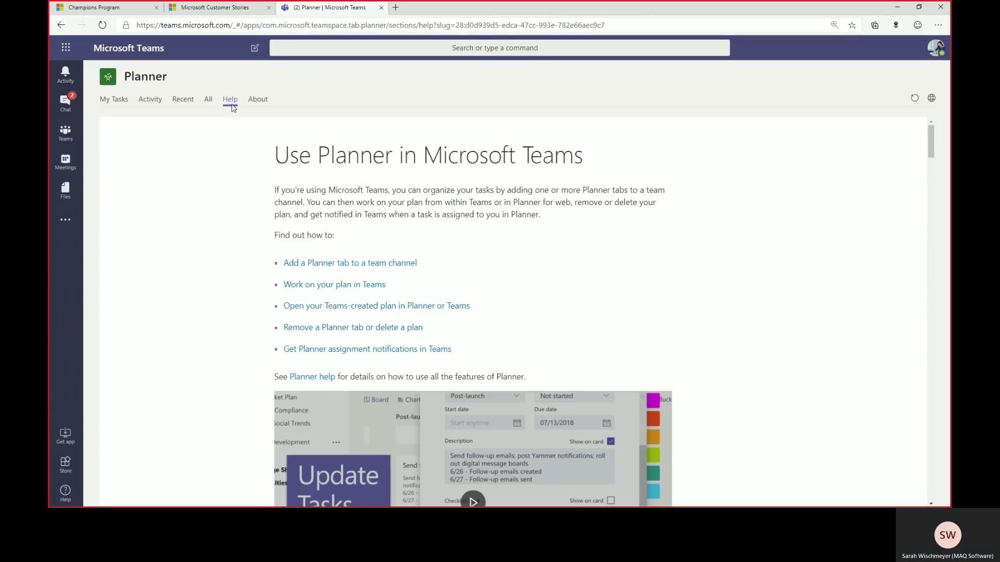
- Open the Who app, view the people in upcoming meetings, and display the app's Block and Uninstall options
click(69, 222)
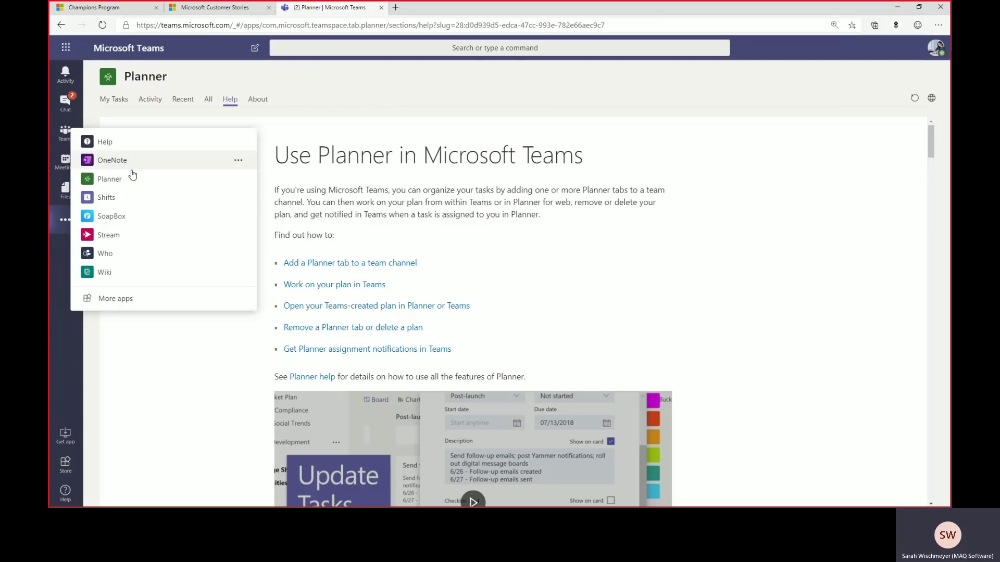
click(106, 255)
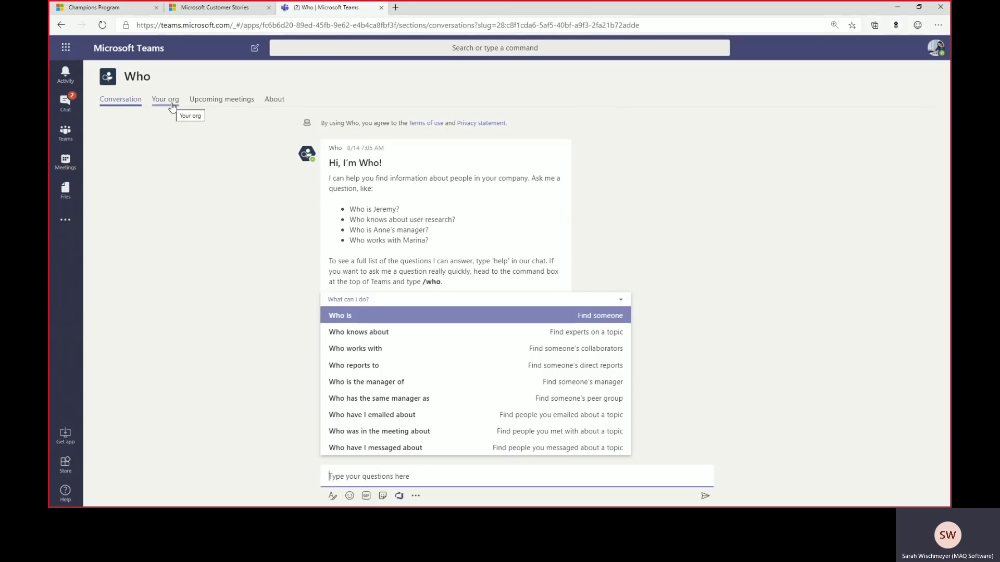
click(195, 101)
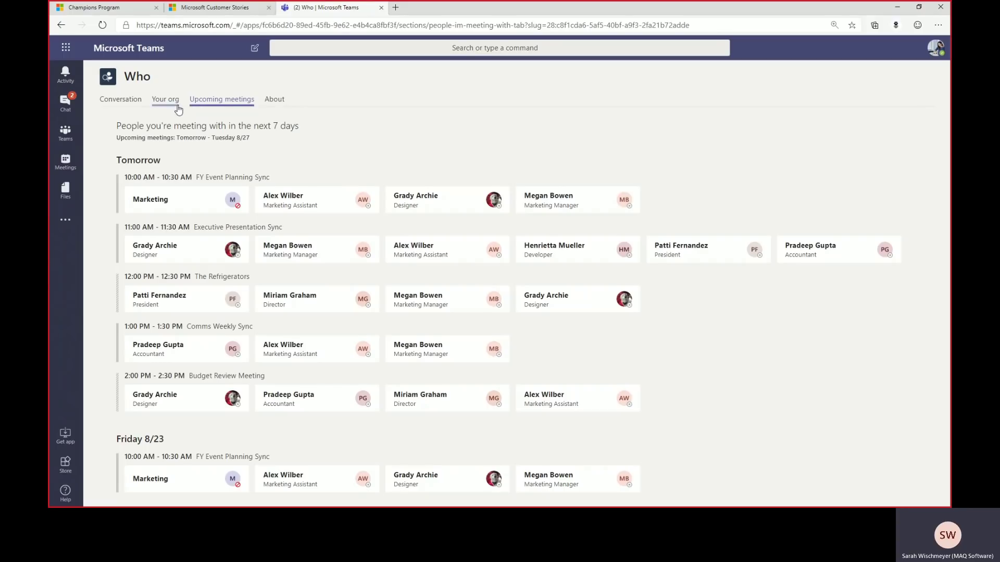
click(68, 221)
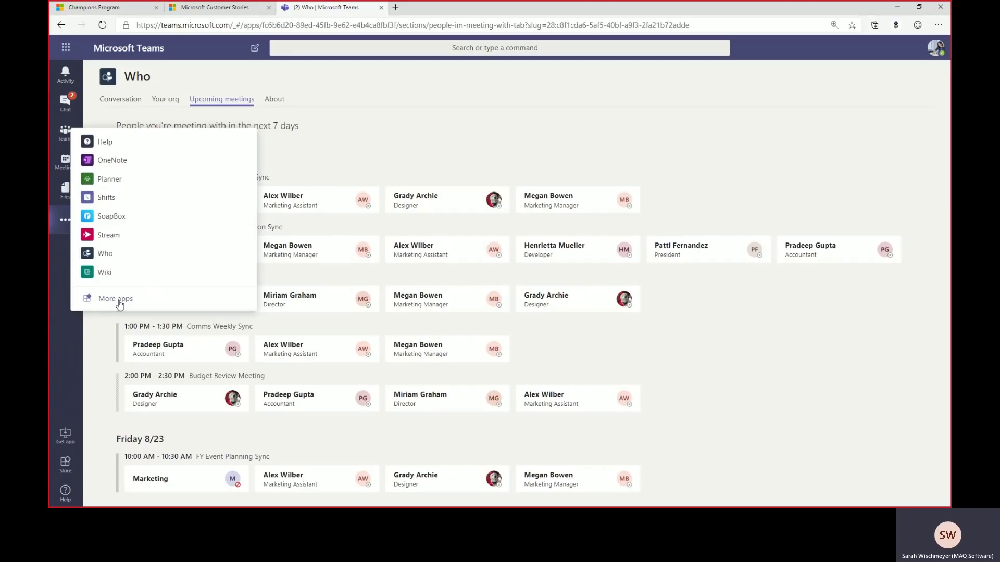
mouse_move(146, 255)
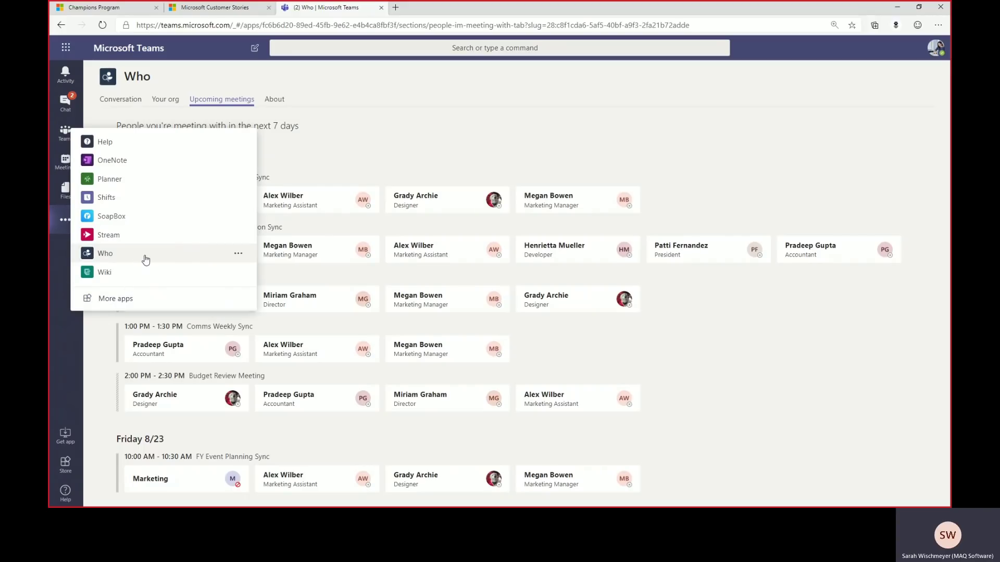
click(239, 255)
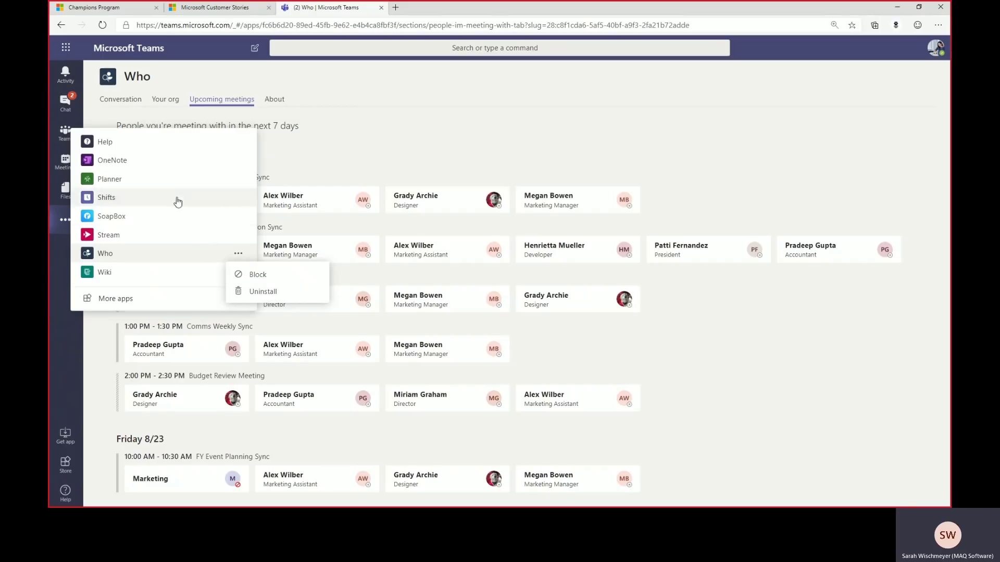
- Open the activity feed, filter it by Mentions, clear that filter and filter the feed by Apps
click(65, 75)
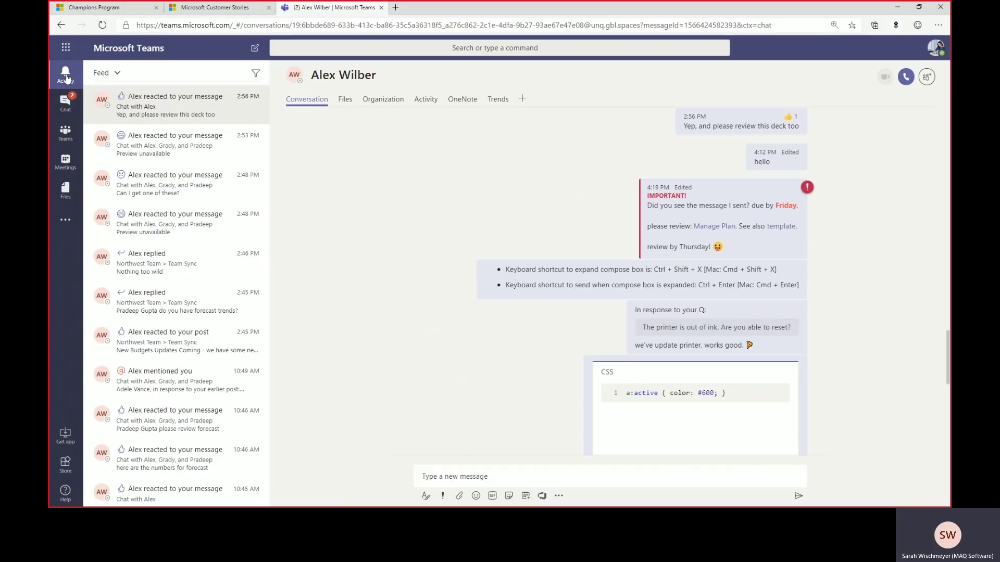
click(255, 75)
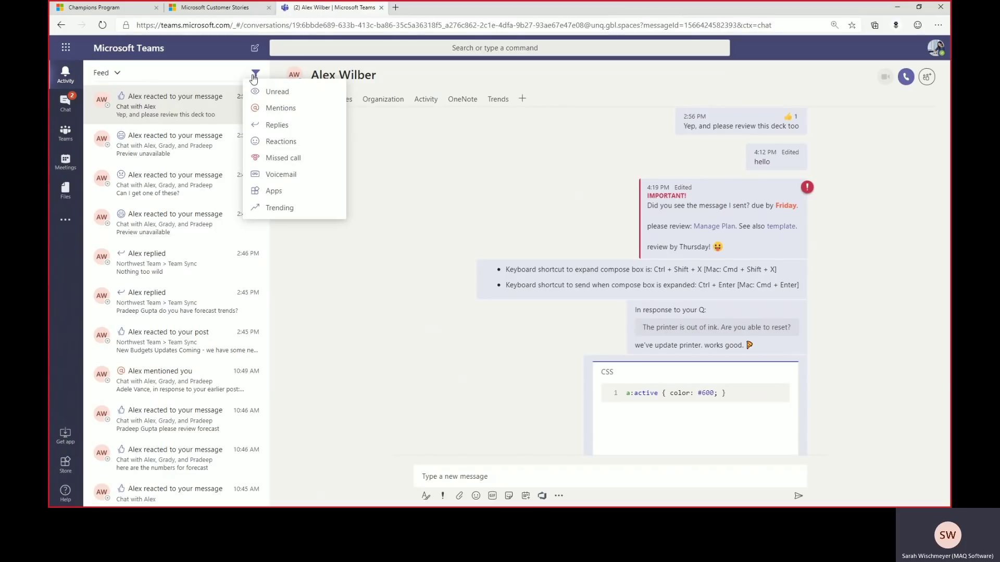
click(275, 112)
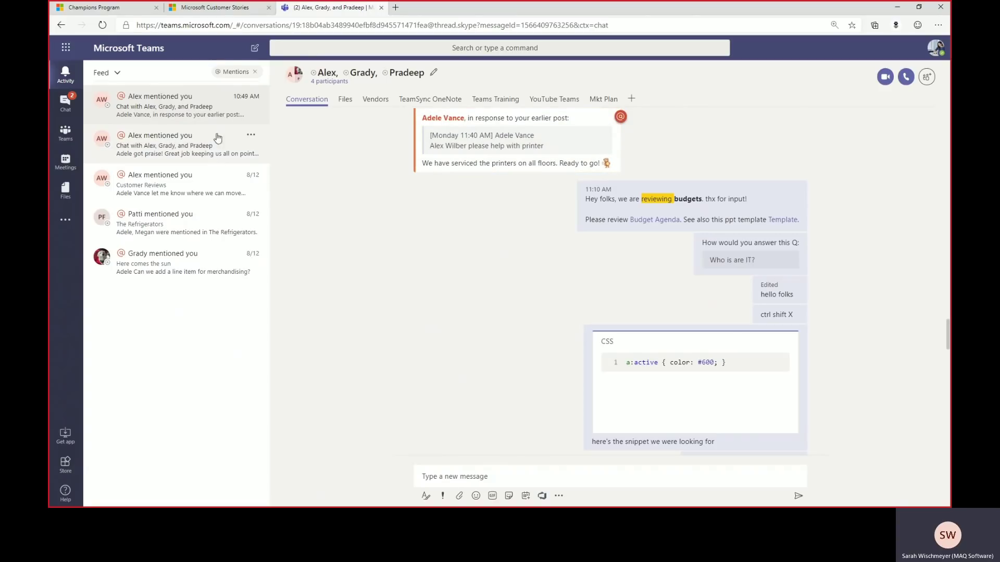
click(255, 72)
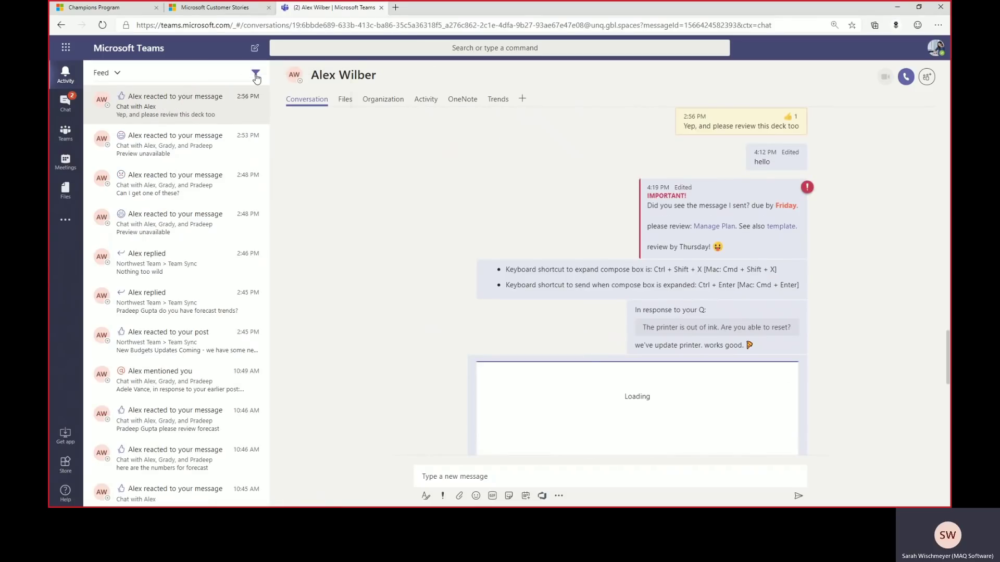
click(256, 74)
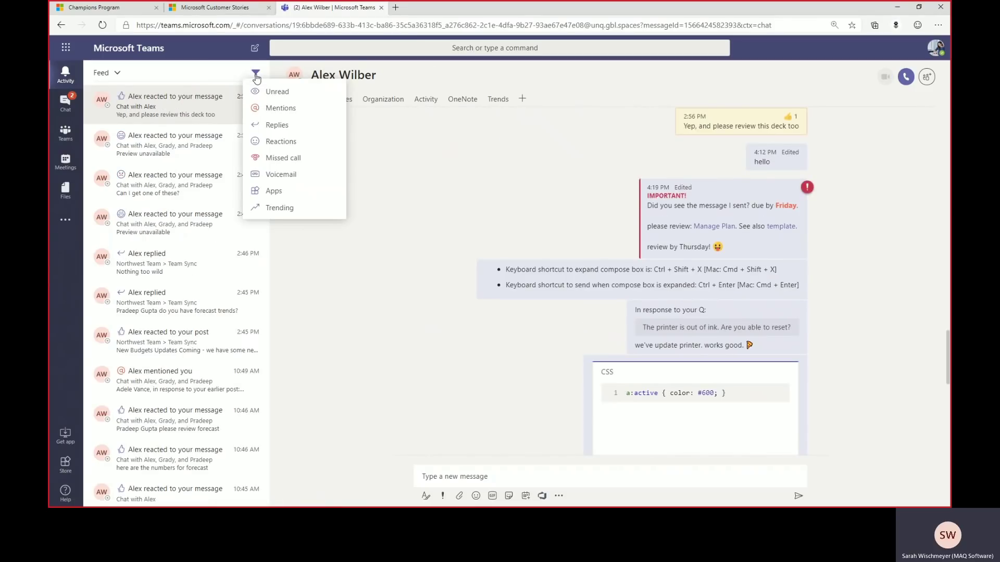
click(270, 194)
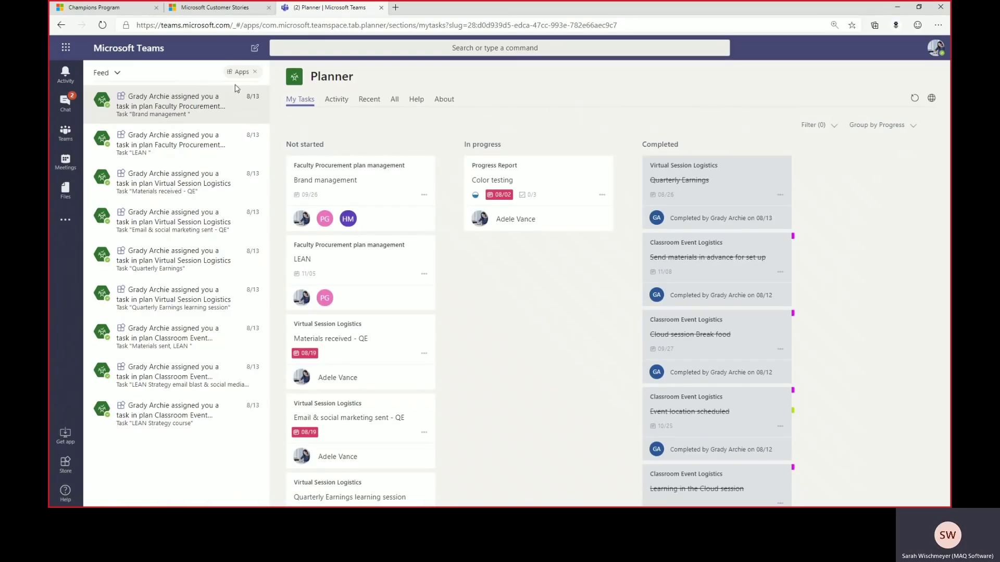
- Clear the Apps filter from the activity feed and search Teams for the marketing assistant by first name
click(255, 72)
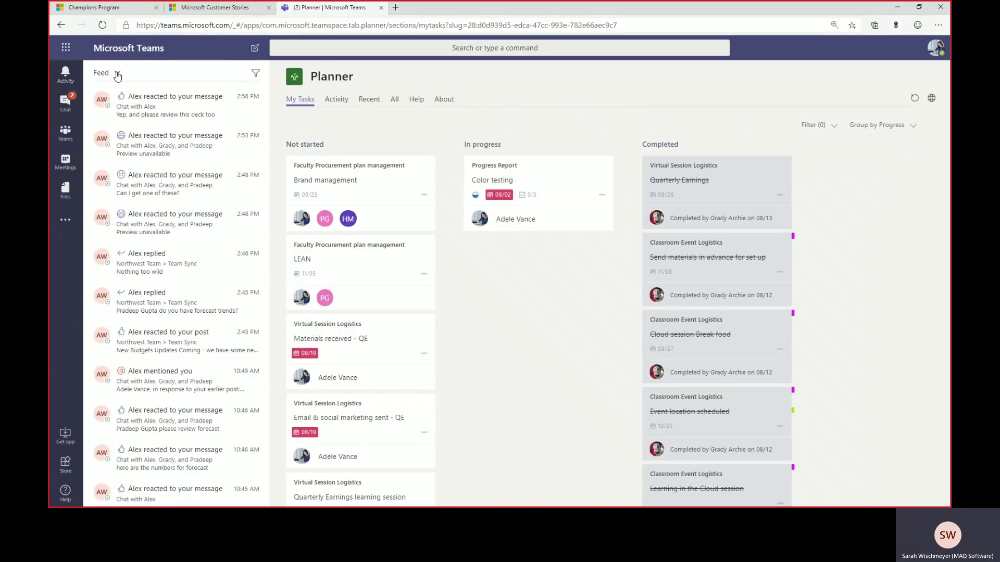
click(287, 48)
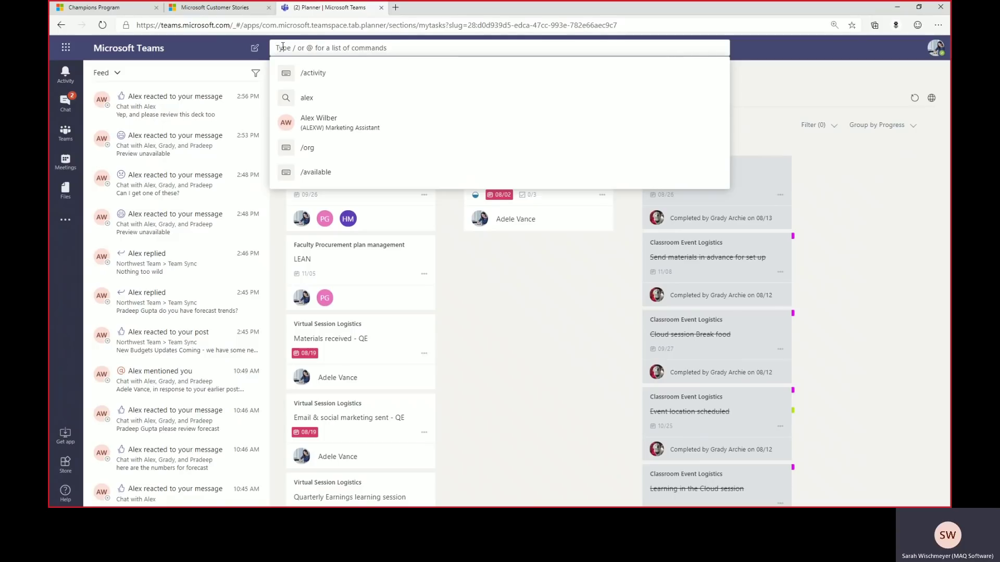
text(alex)
key(Return)
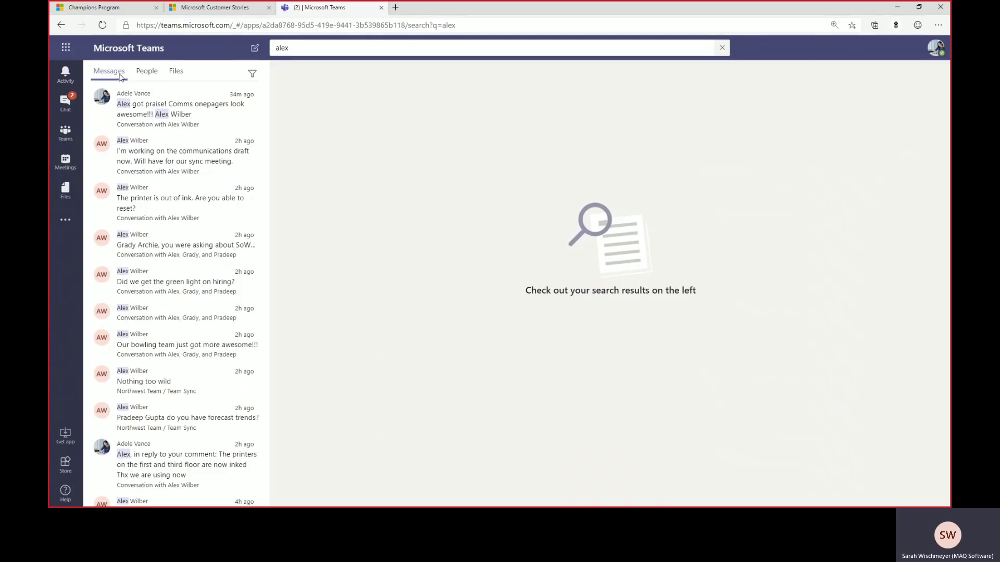
- Review the People and Files search results, return to the Messages results and show their filter options
click(148, 74)
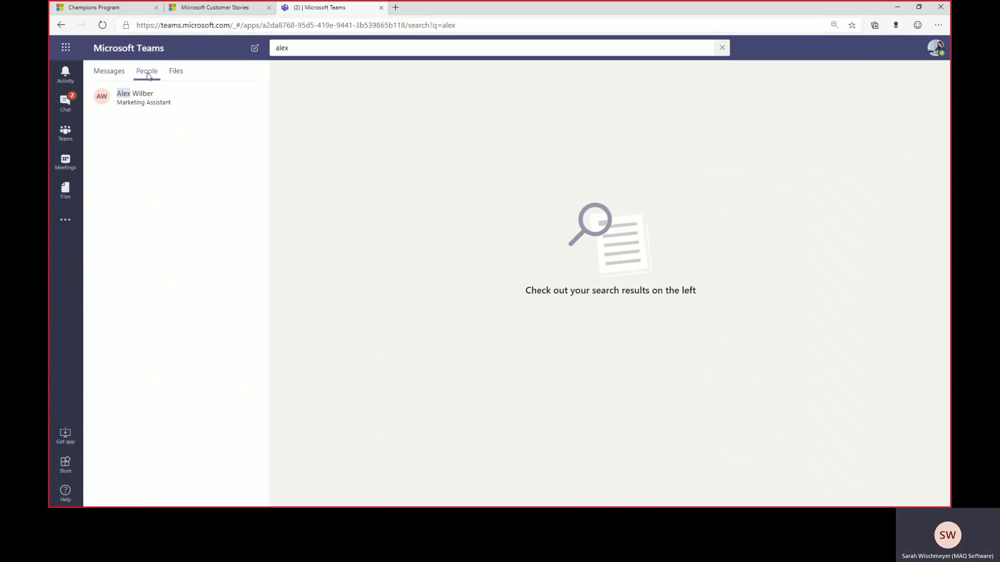
click(172, 75)
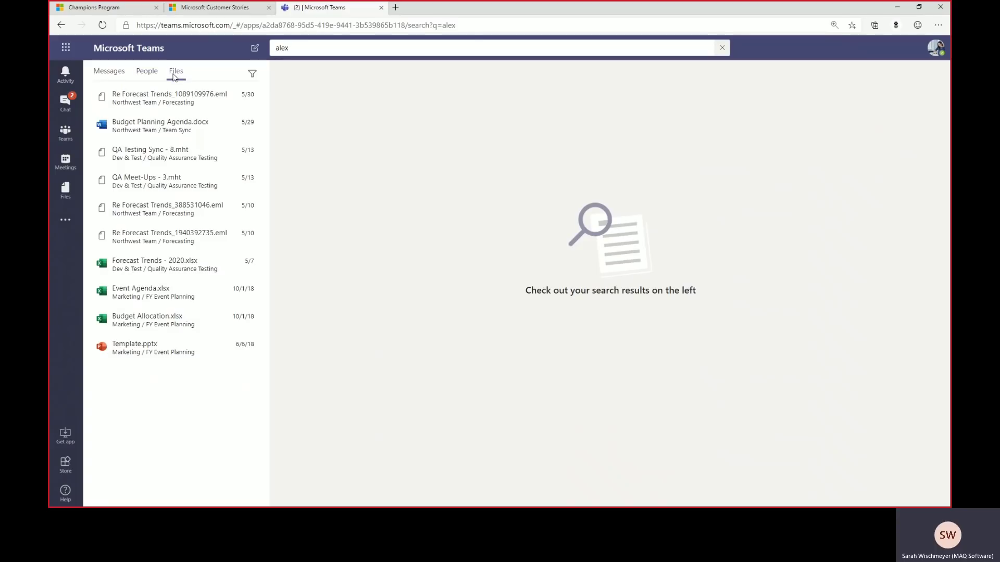
click(115, 76)
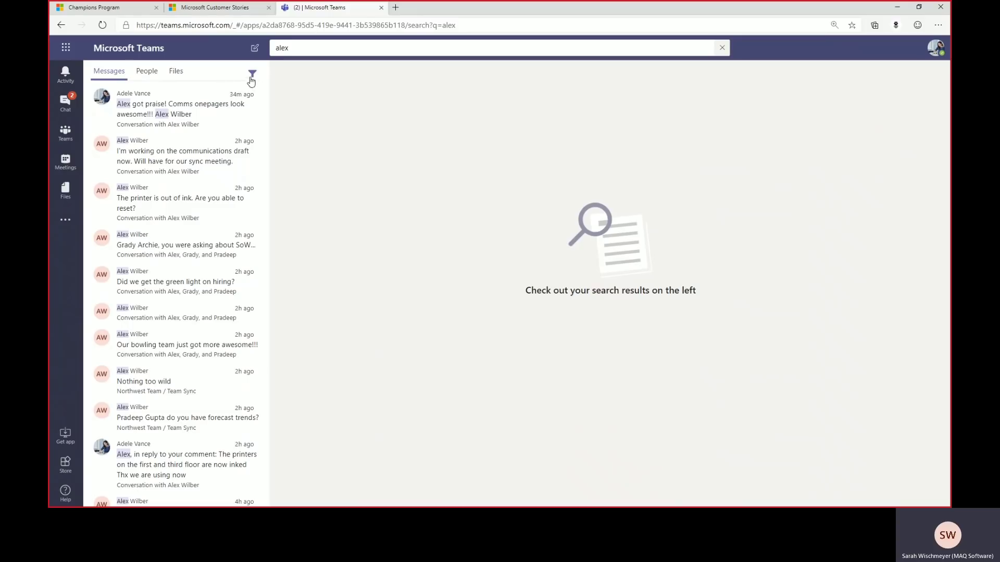
click(252, 75)
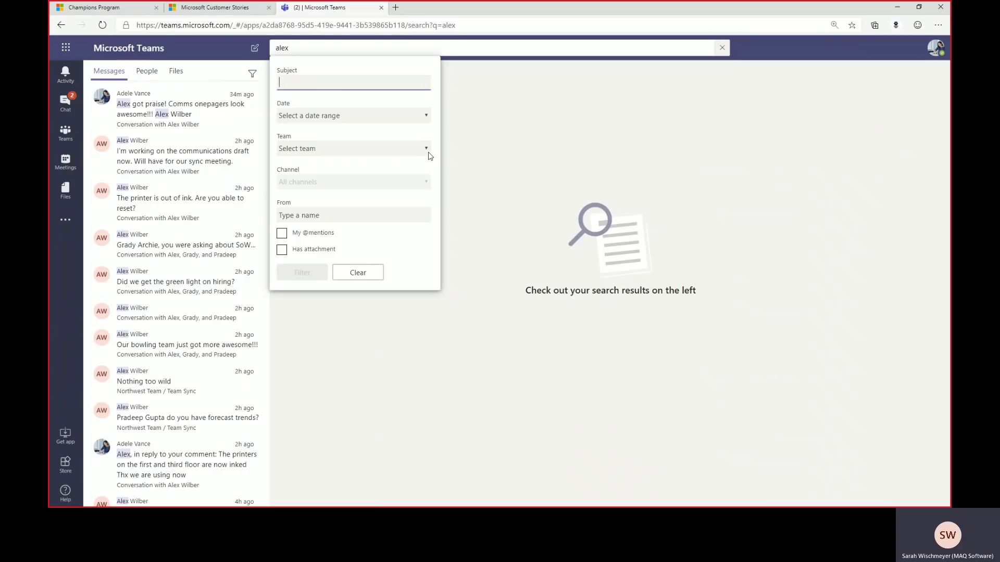
- Replace the search term with the /activity command and view the activity of the colleague listed as Designer
click(298, 48)
key(BackSpace)
key(BackSpace)
key(BackSpace)
key(BackSpace)
text(/)
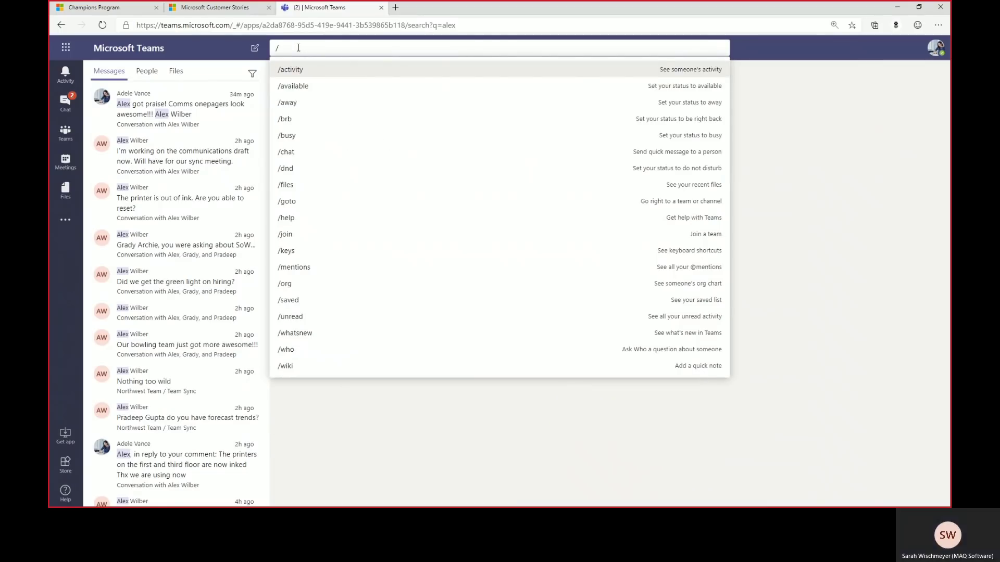
click(295, 75)
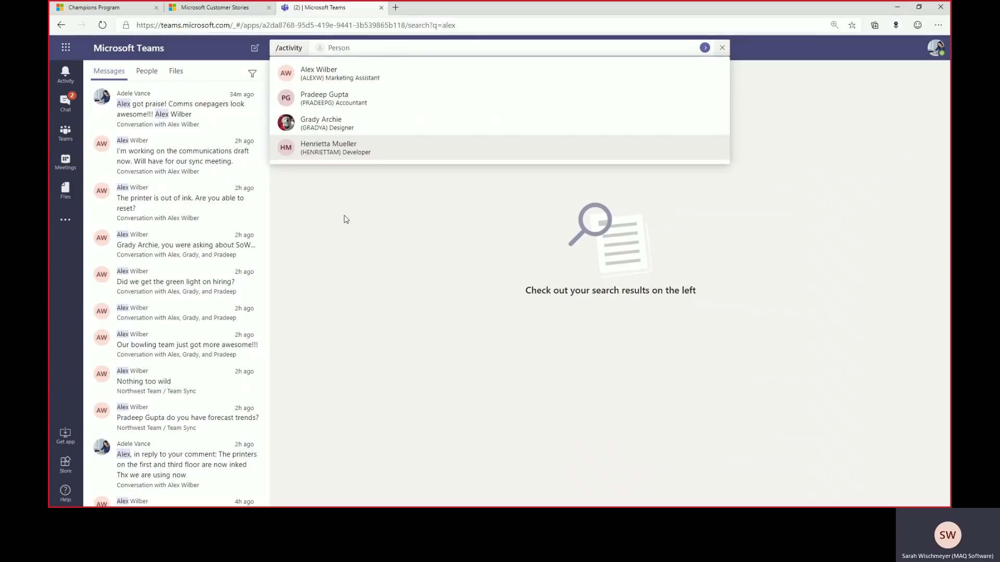
text(grady)
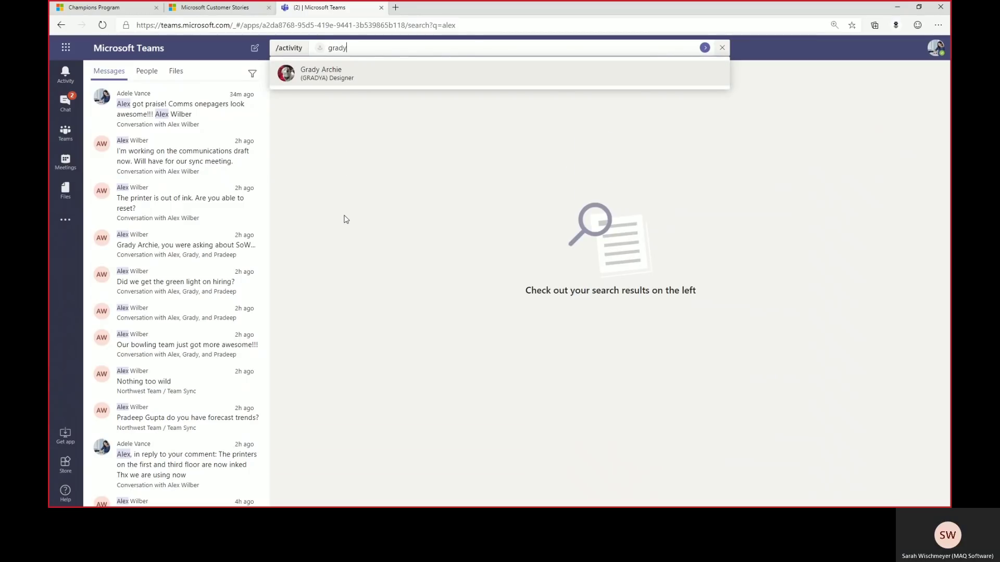
key(Return)
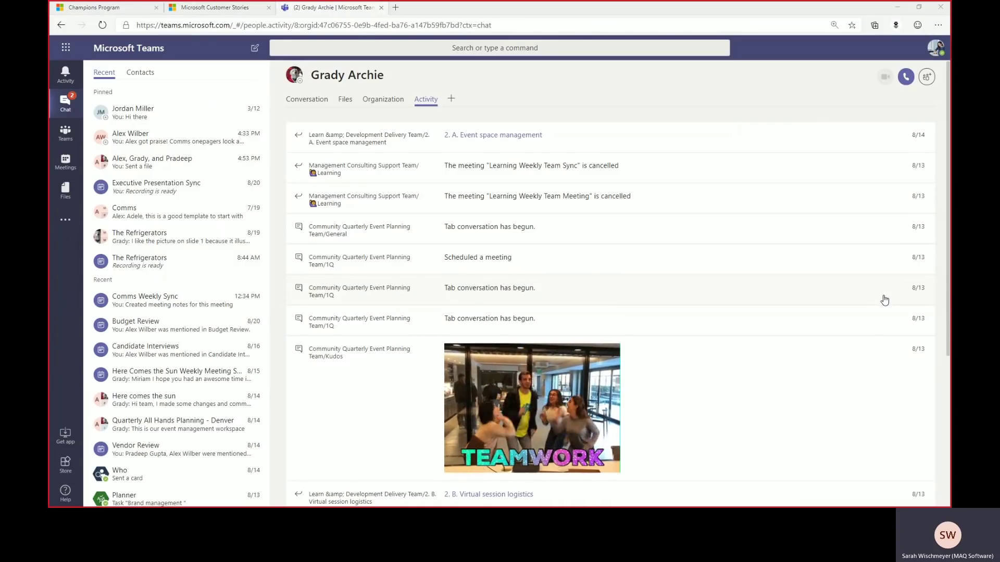
- Switch to the presentation slide show and advance it to the Session recap slide
key(alt+Tab)
click(794, 292)
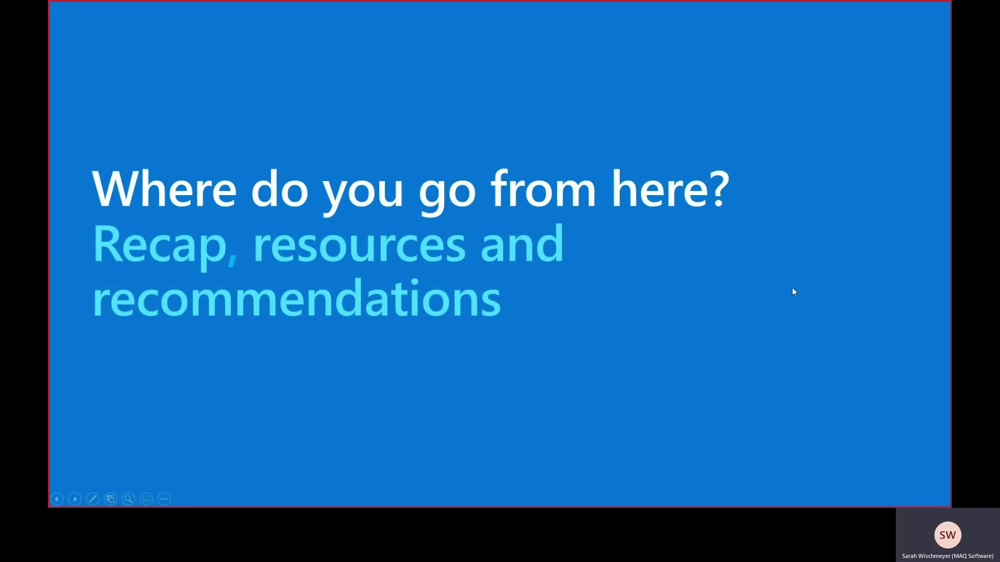
click(794, 292)
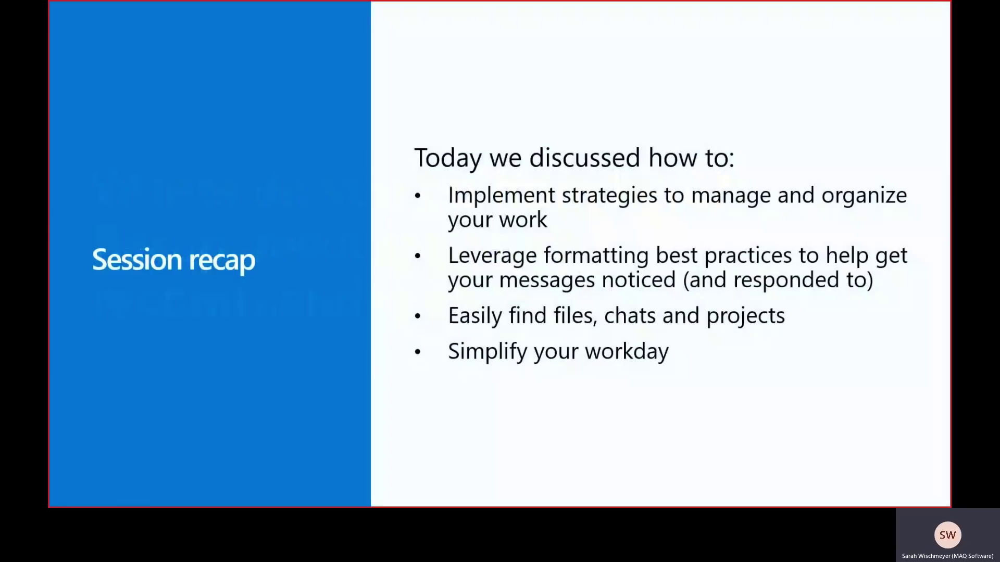